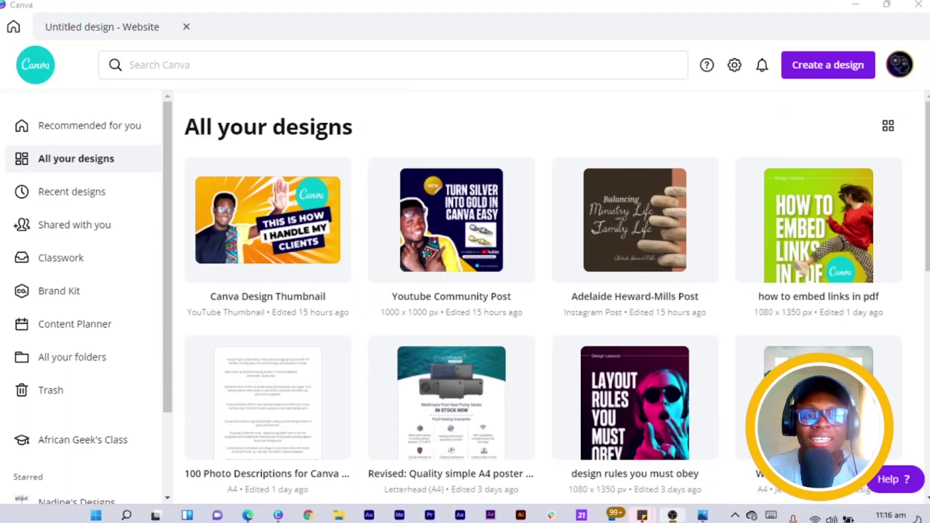
Start a blank 1350 × 650 px Website design and browse excited-woman stock photos.
left_click(854, 73)
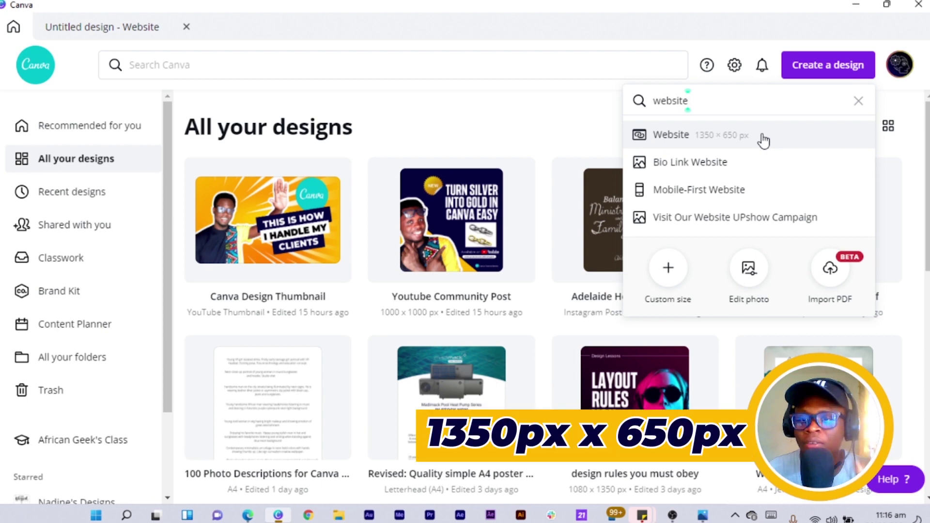
left_click(125, 31)
left_click(668, 285)
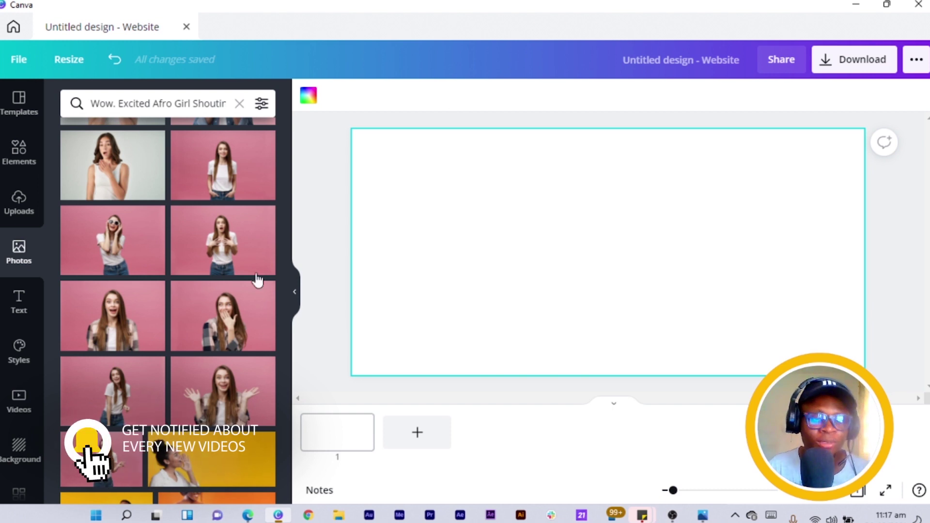
scroll(168, 269, "down", 2)
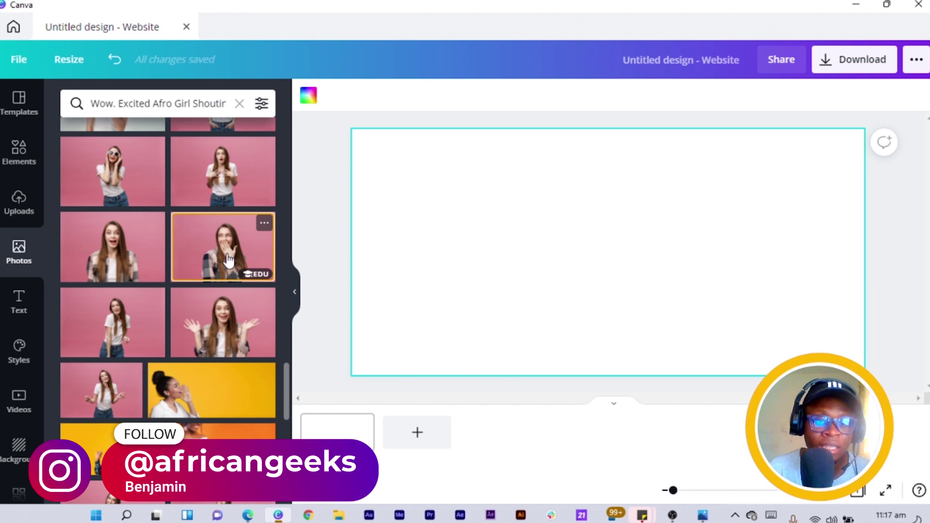
Add the laughing woman photo and remove its pink background with Background Remover.
left_click(228, 259)
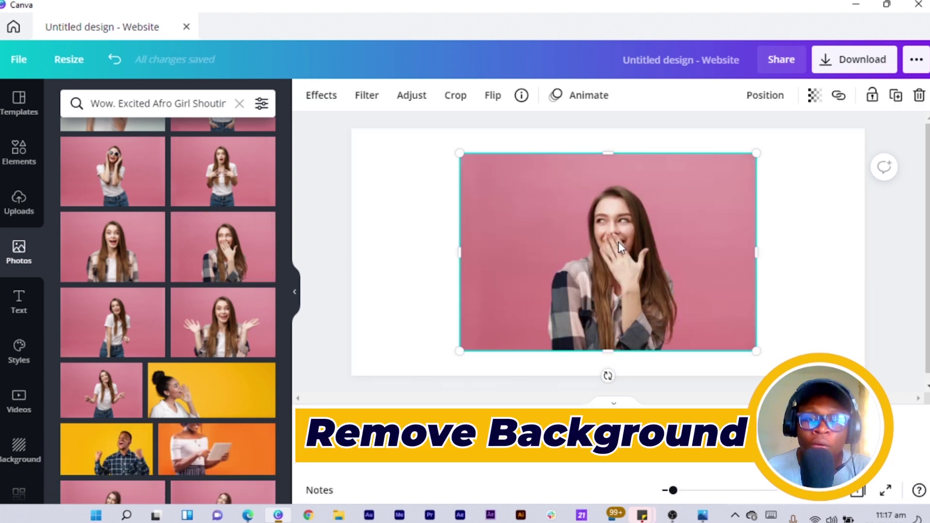
left_click(322, 94)
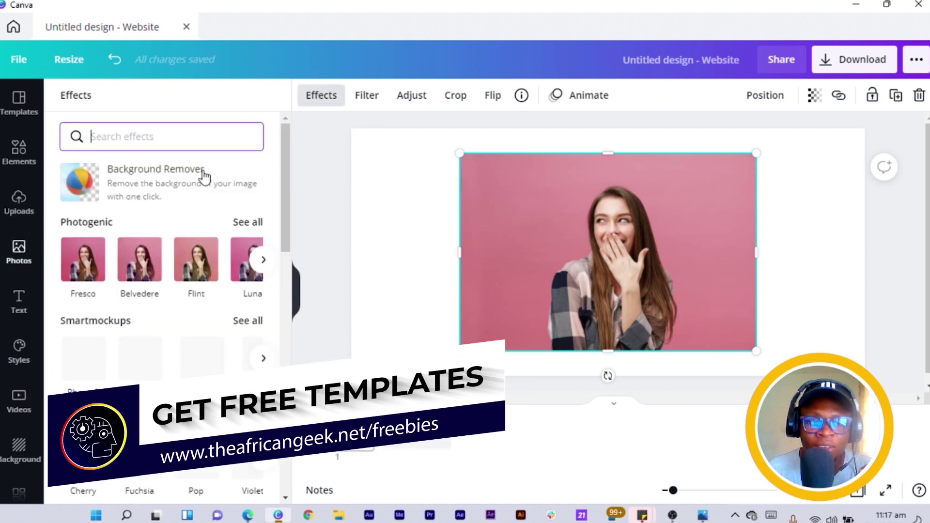
left_click(194, 184)
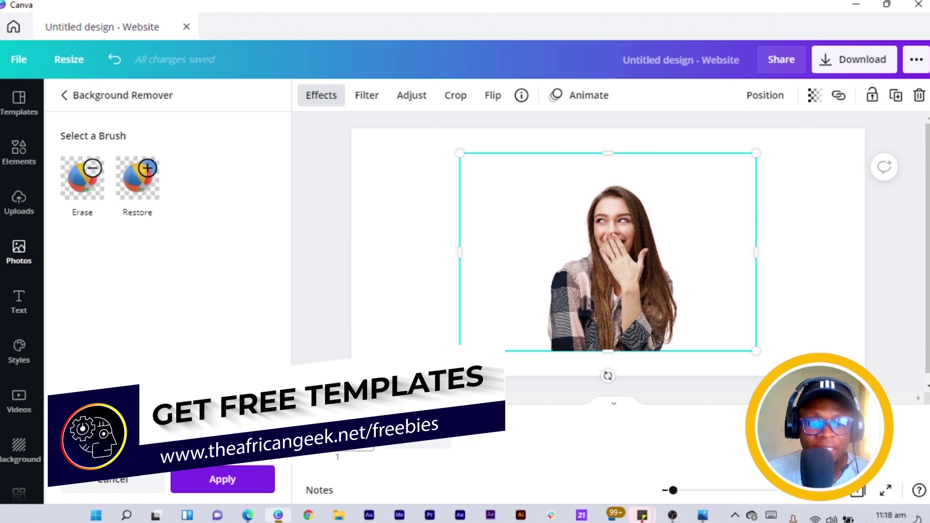
left_click(245, 480)
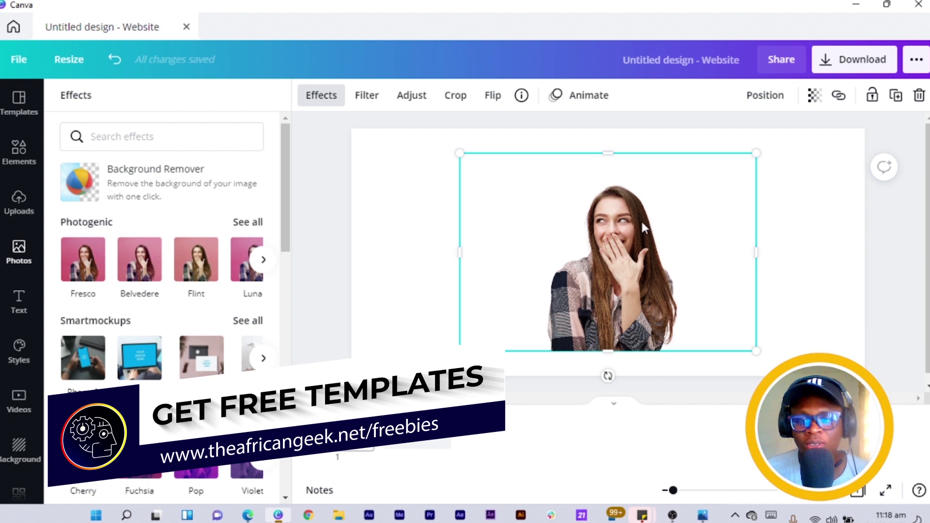
Enlarge the cut-out photo to about 975 × 650 px against the page's right edge.
left_click_drag(596, 241, 769, 292)
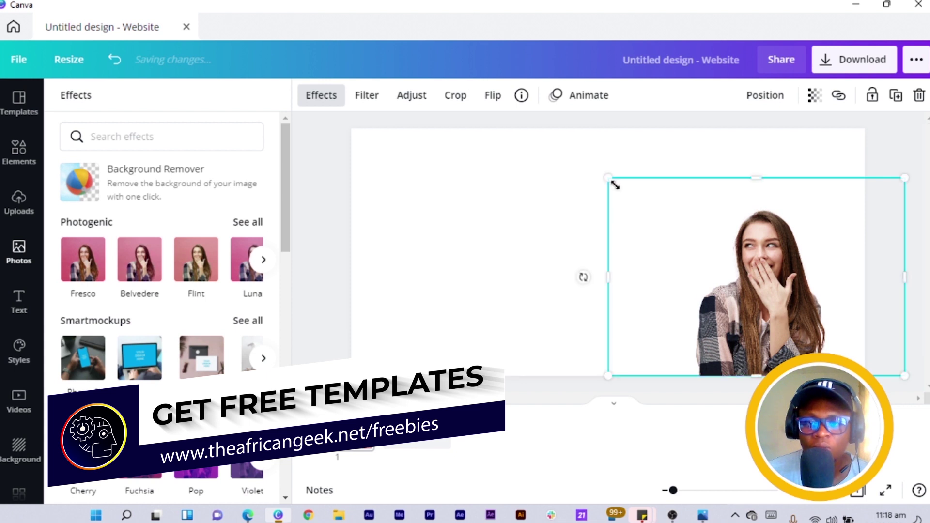
left_click_drag(609, 179, 522, 130)
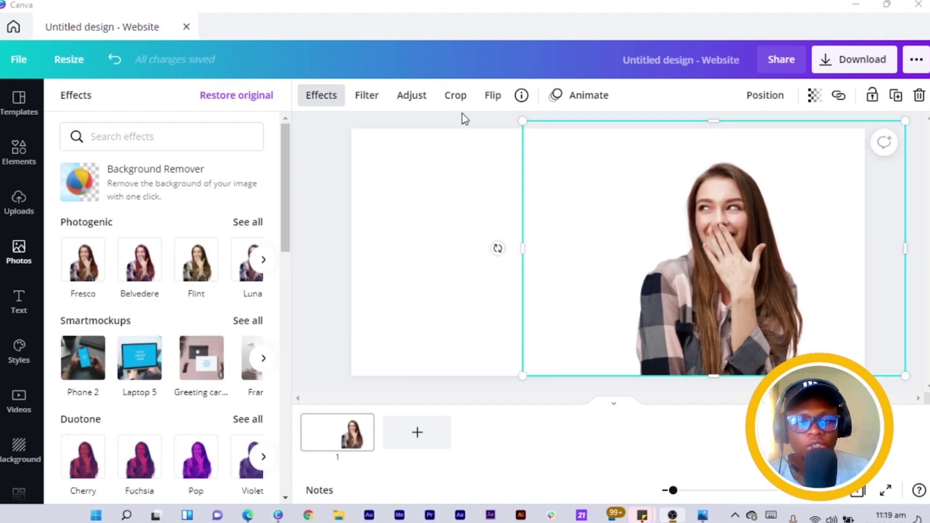
mouse_move(722, 292)
left_mouse_down()
mouse_move(735, 300)
mouse_move(727, 294)
left_mouse_up()
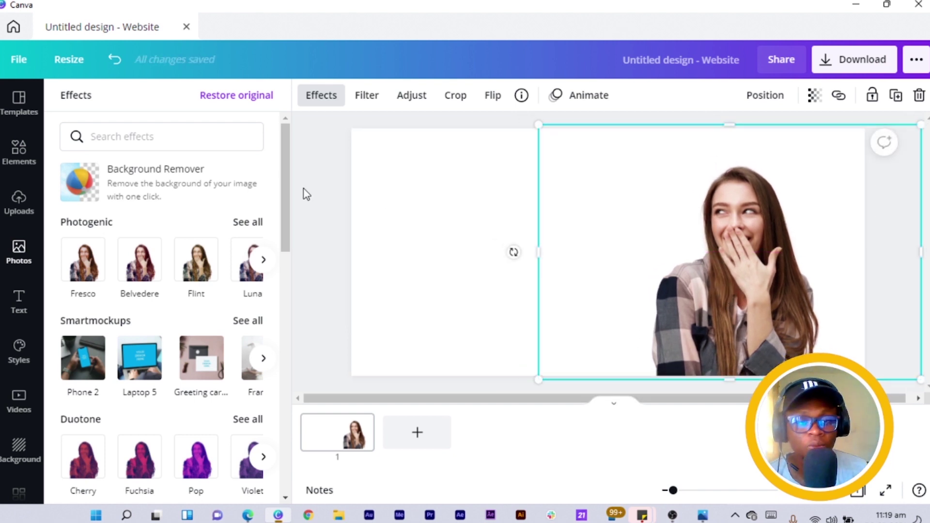
left_click(365, 201)
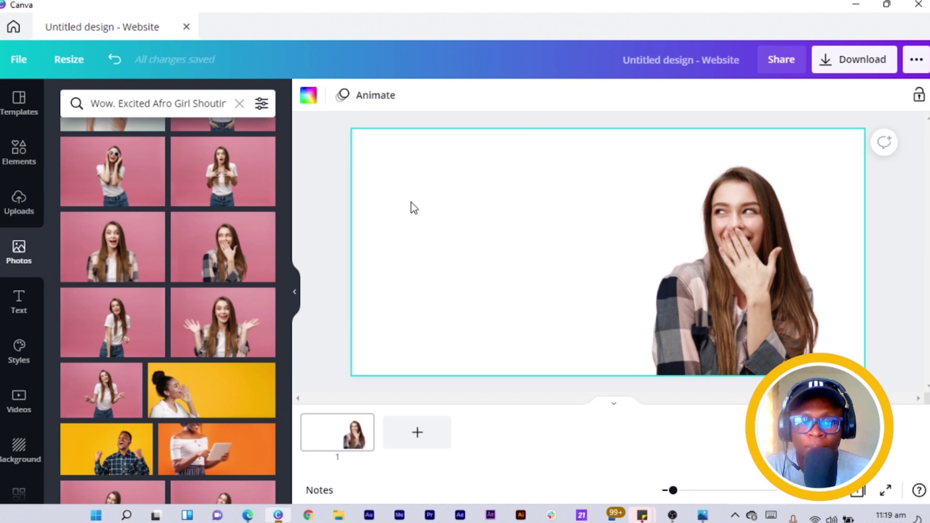
Try tan, light pink and light grey page backgrounds, then settle on yellow.
left_click(309, 96)
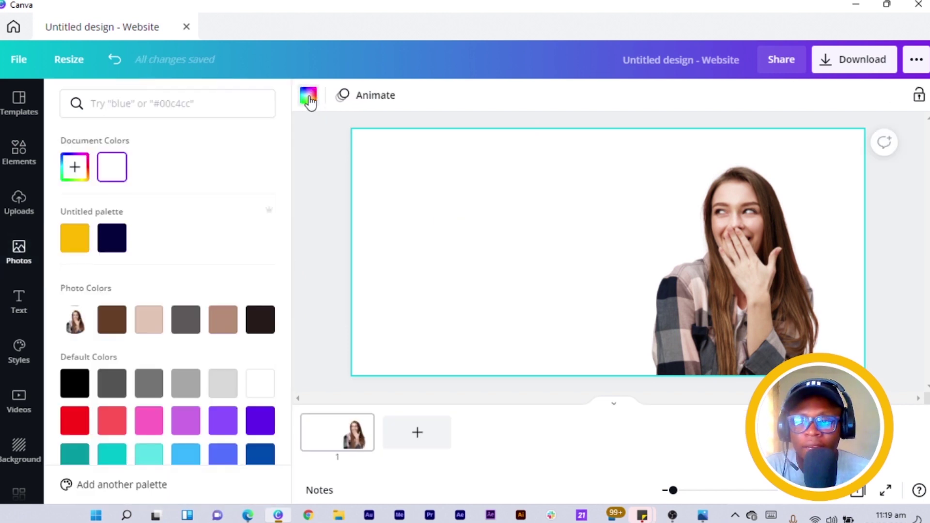
left_click(220, 327)
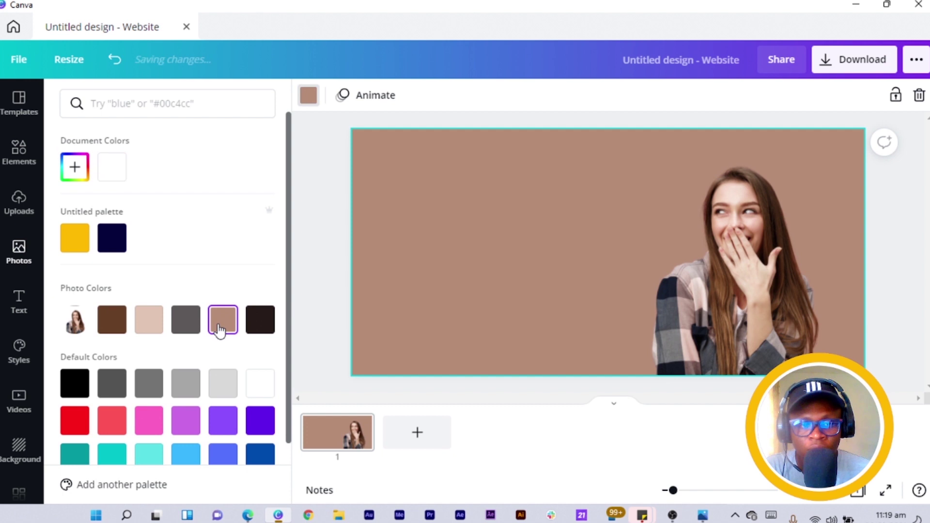
left_click(150, 325)
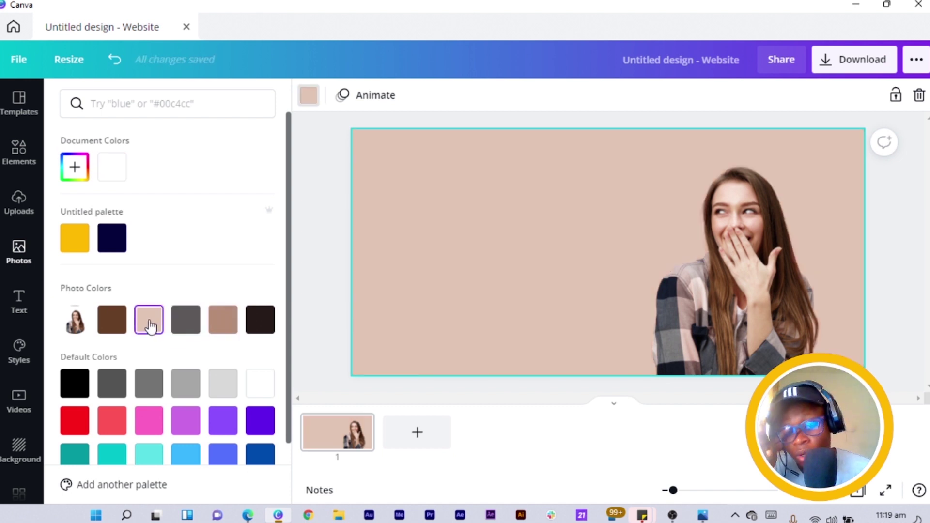
left_click(224, 389)
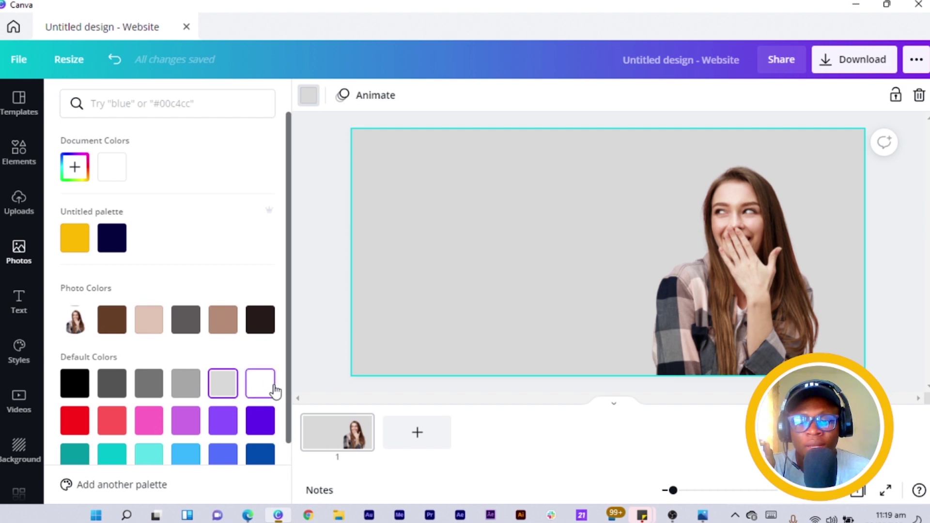
left_click(84, 239)
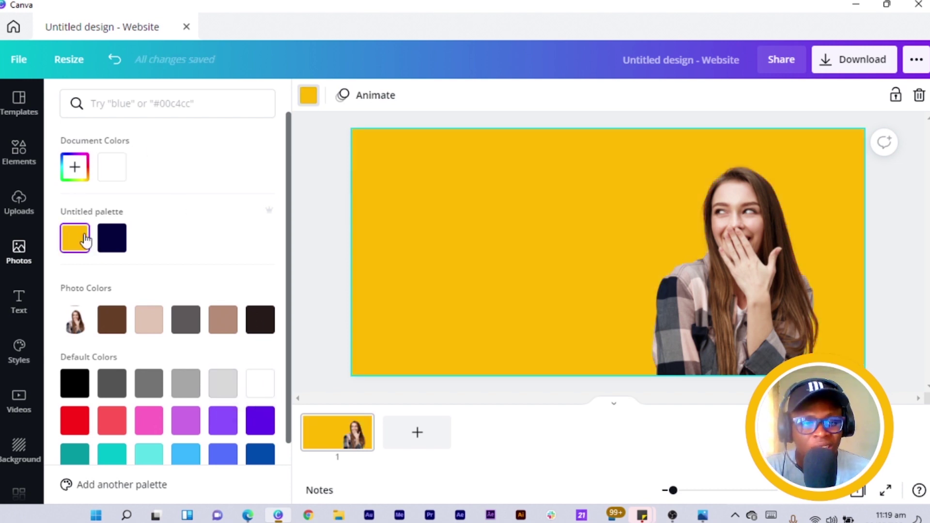
left_click(744, 271)
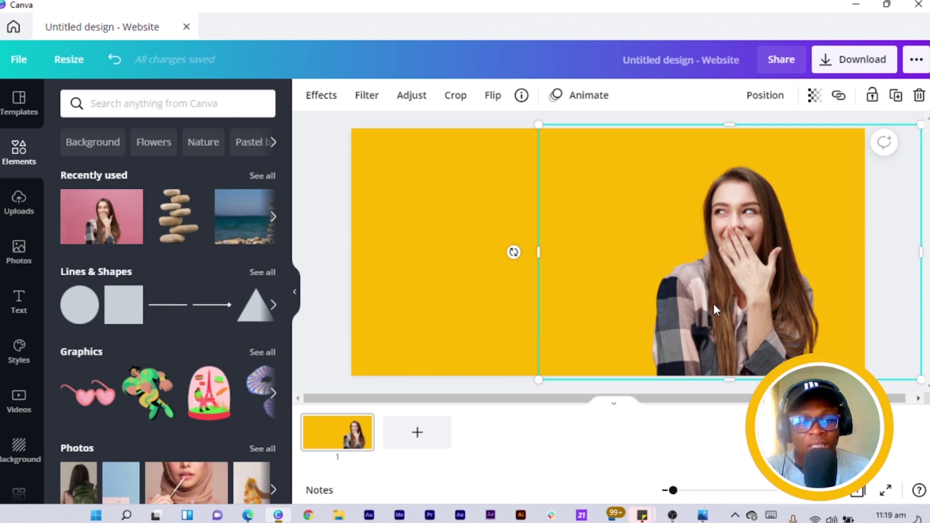
Add a heading at the upper left and set its font to Montserrat Extra-Bold.
left_click(16, 304)
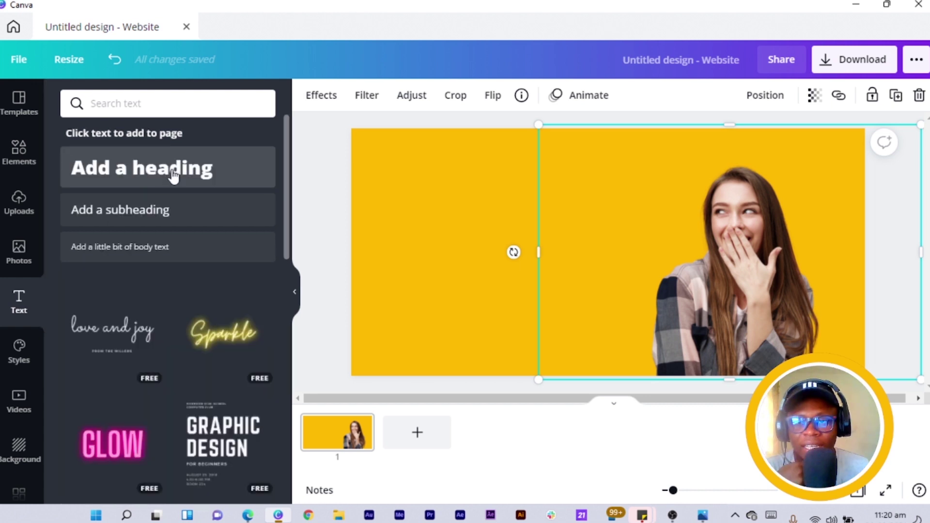
left_click(173, 174)
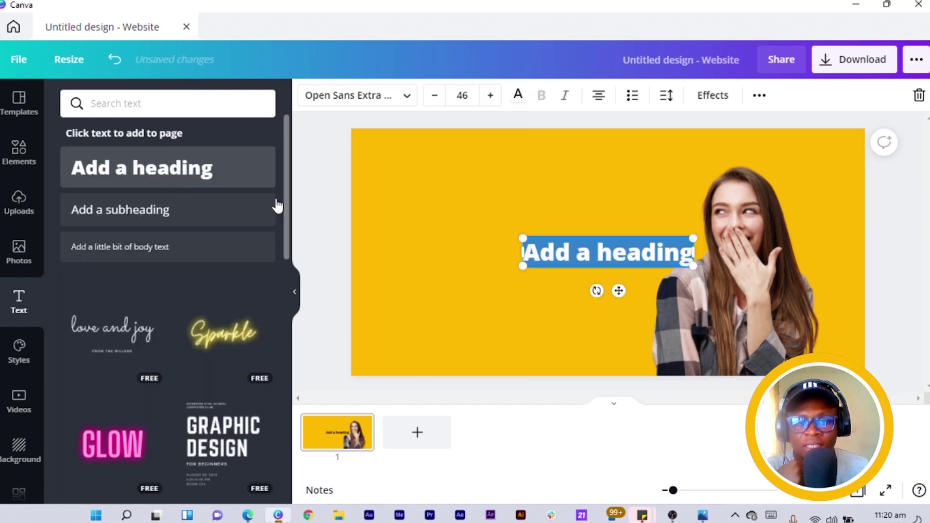
left_click_drag(618, 291, 467, 222)
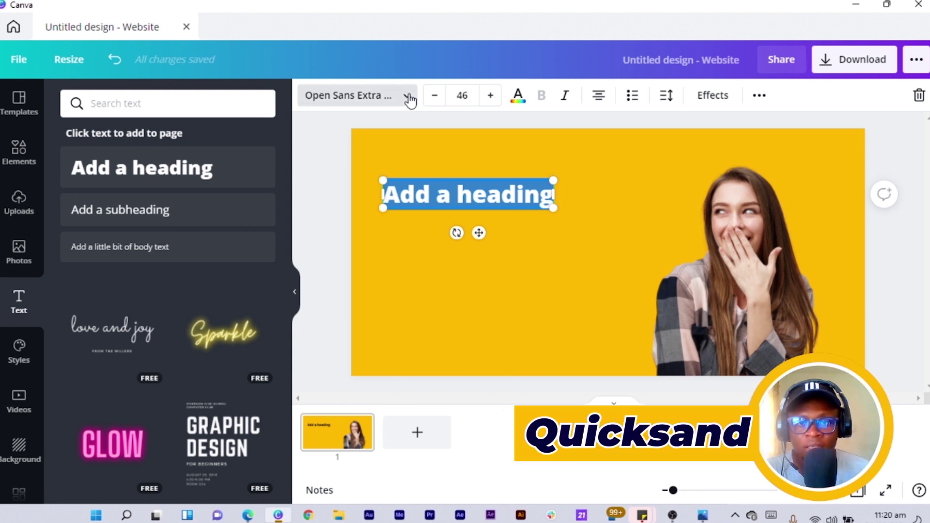
left_click(410, 100)
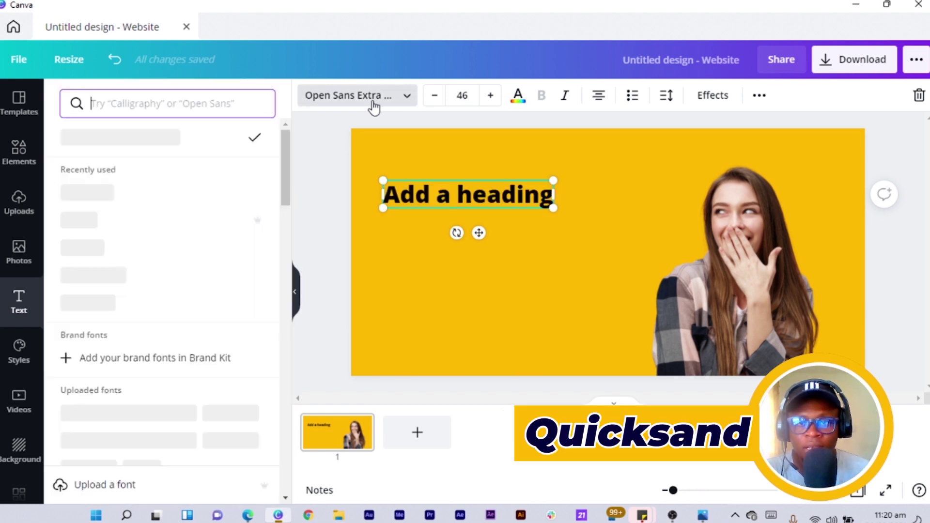
left_click(130, 104)
type("mont")
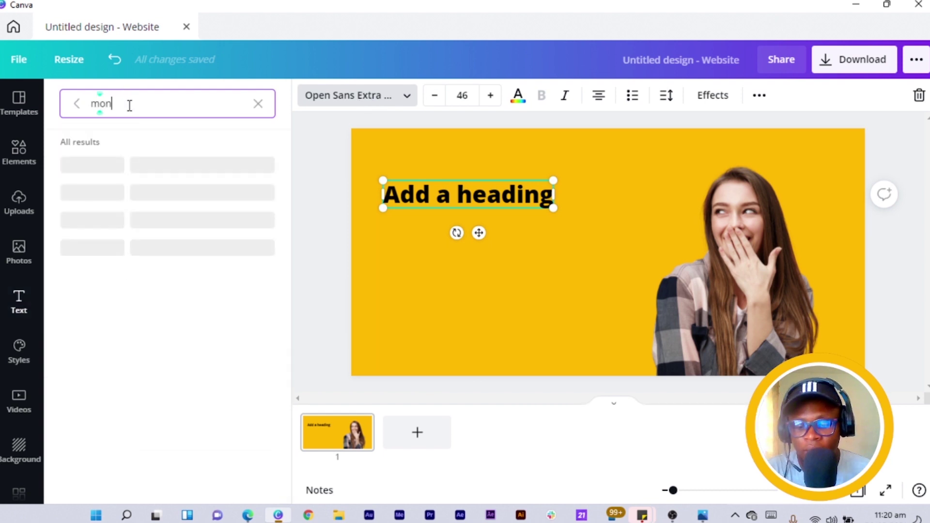
left_click(144, 392)
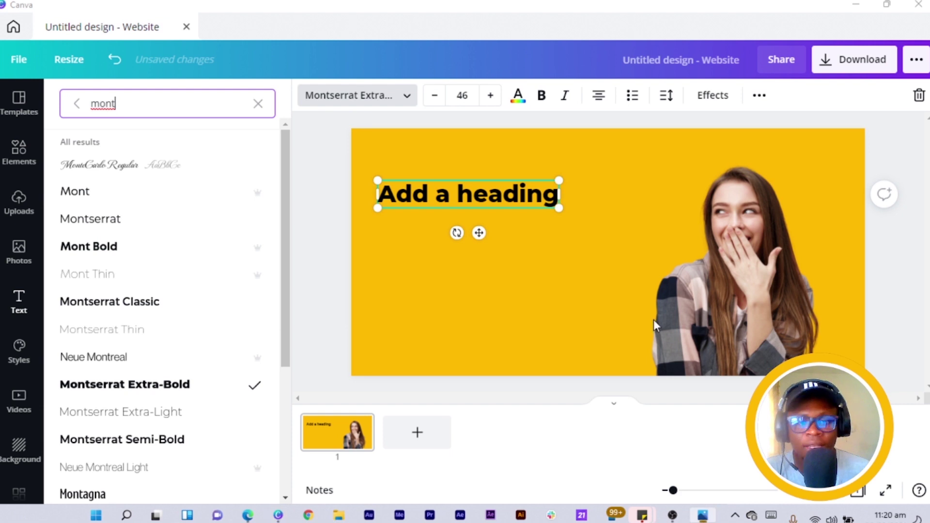
left_click_drag(479, 233, 495, 264)
triple_click(479, 228)
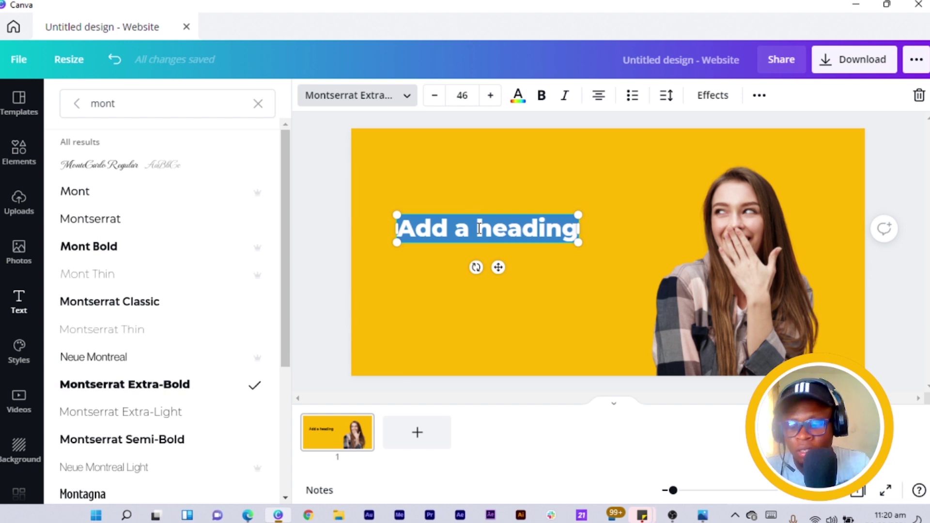
type("LEAN")
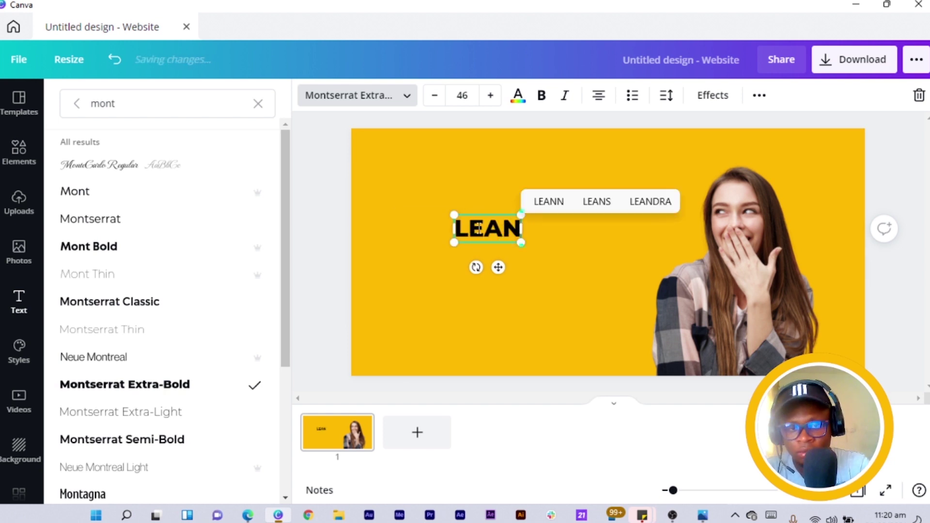
type("D")
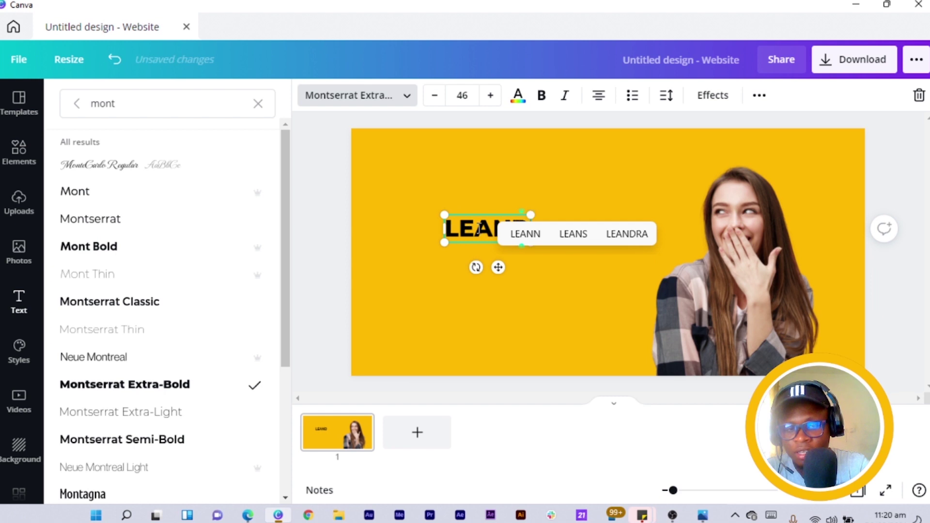
type("RA GOMEZ")
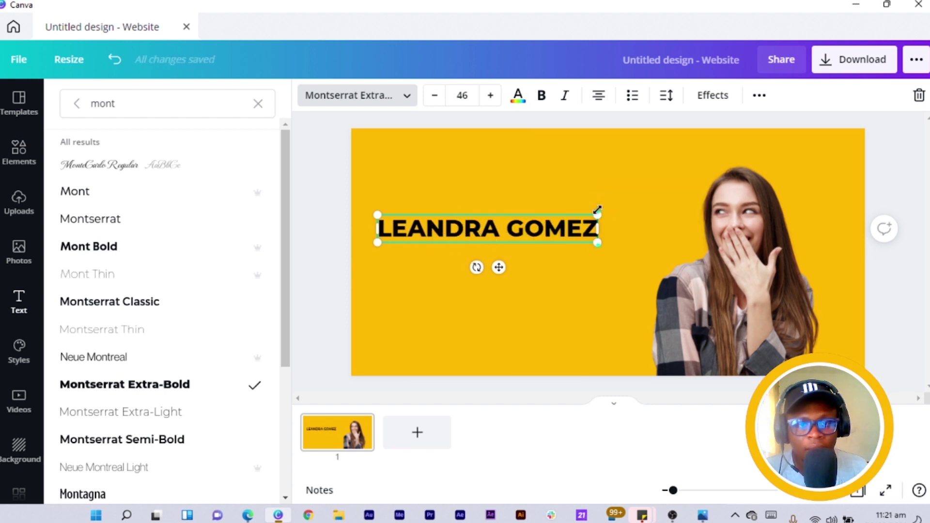
left_click_drag(597, 214, 685, 177)
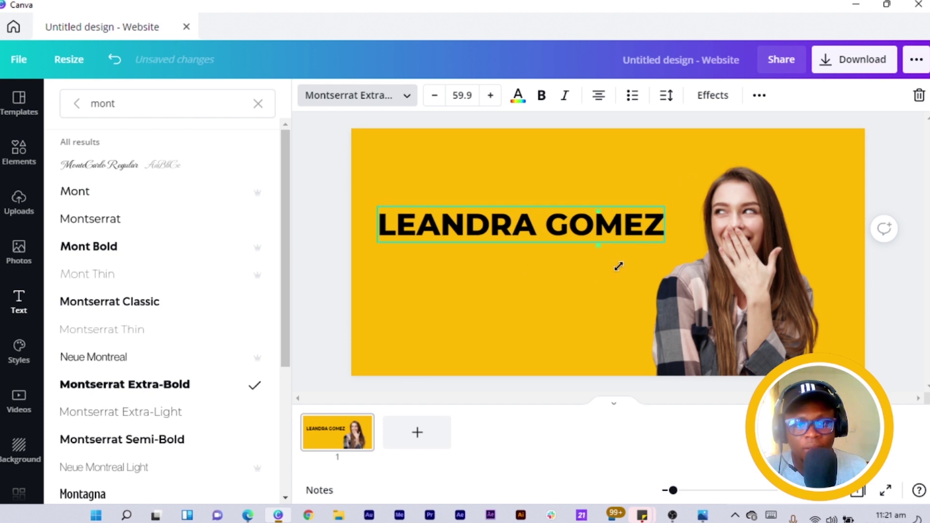
left_click_drag(546, 275, 546, 274)
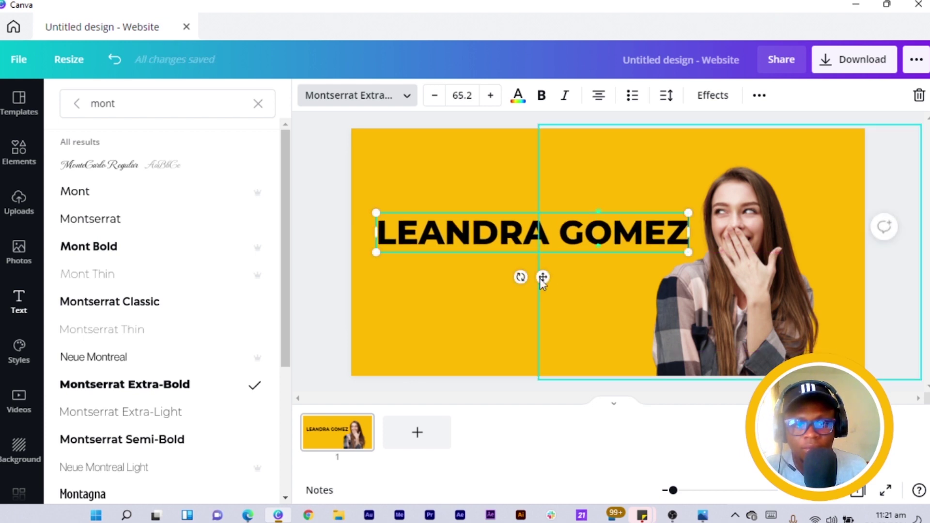
key("Escape")
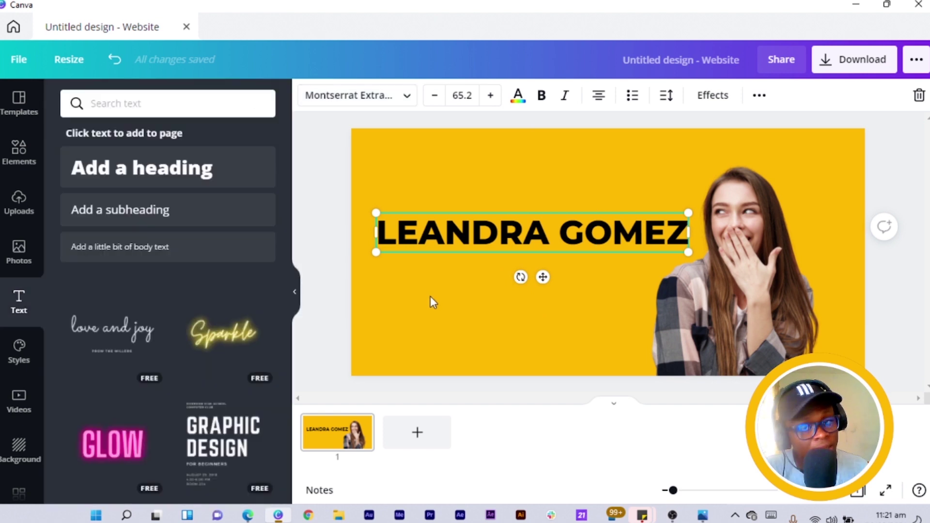
Add a new paragraph text box in the Quicksand font.
left_click(397, 304)
key("t")
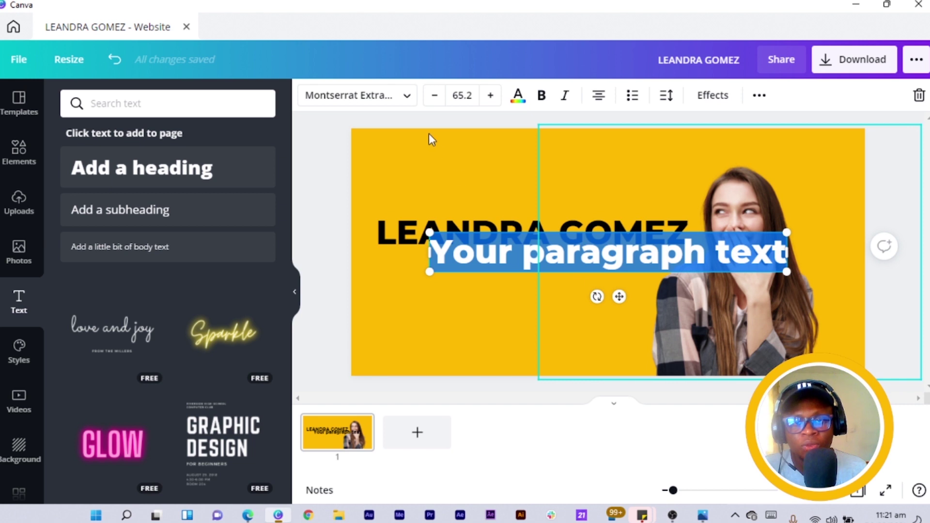
left_click(375, 100)
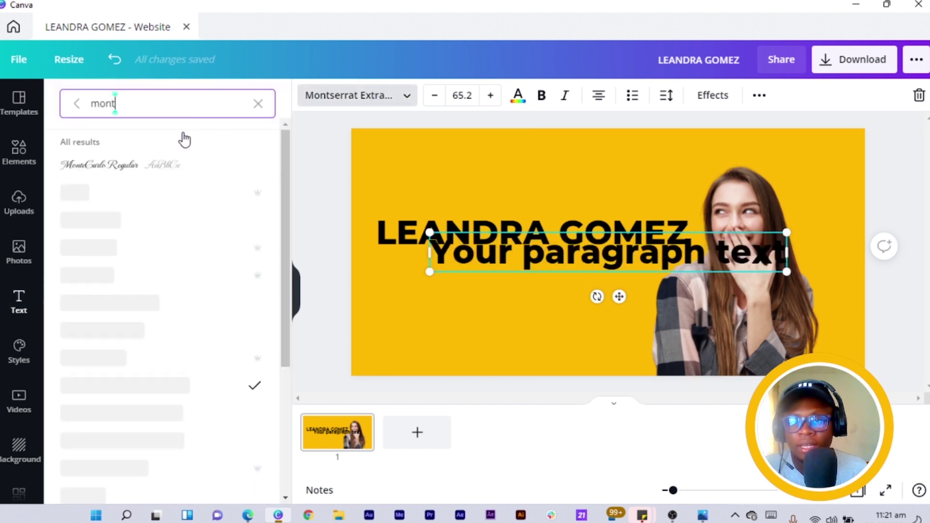
key("ctrl+a")
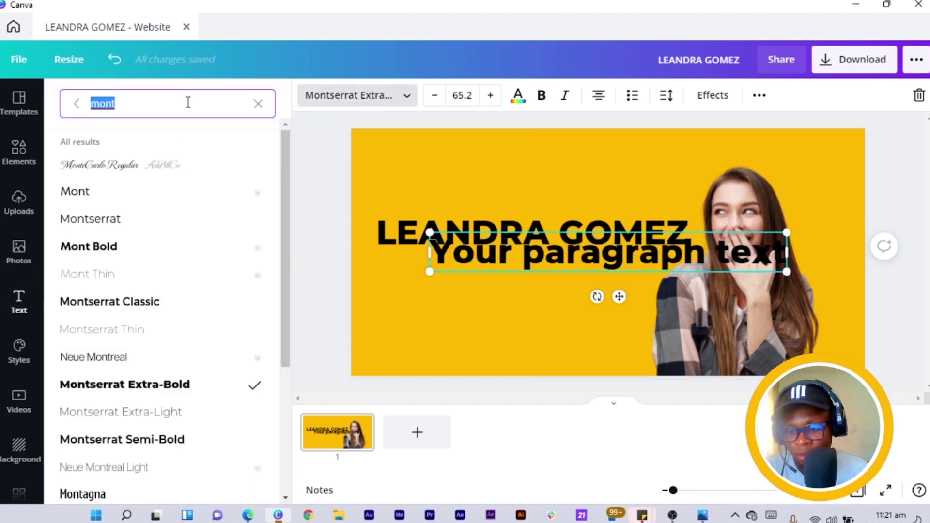
type("QUICK")
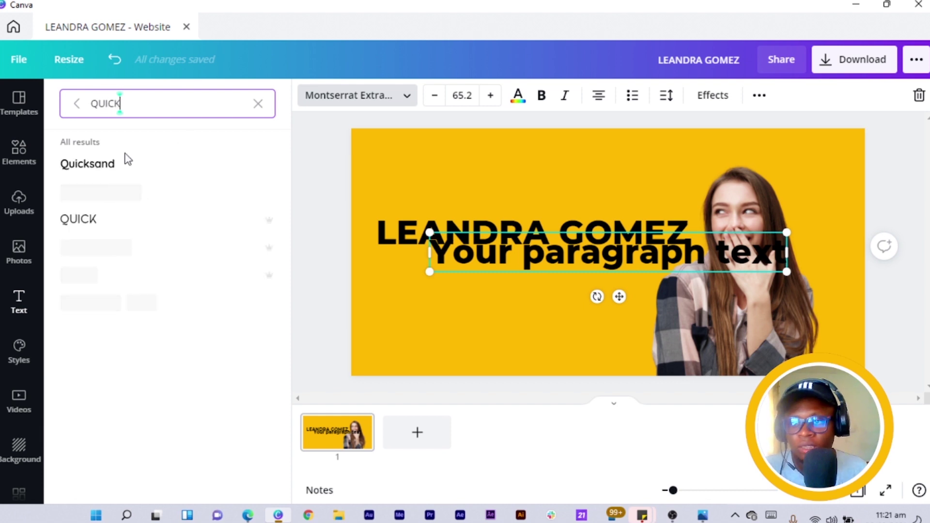
left_click(68, 167)
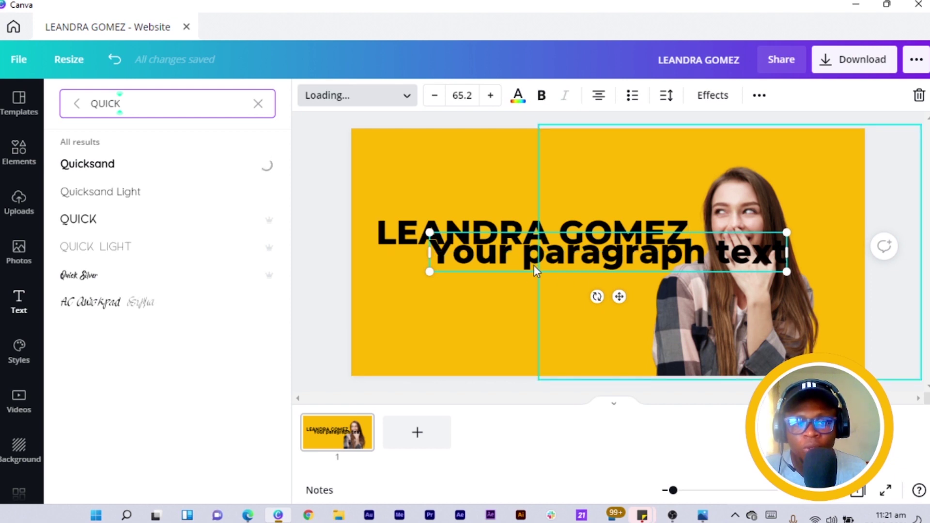
Place the text above the heading, shrink it to 25.3, and make it read 'Hello there...'.
left_click_drag(619, 296, 562, 252)
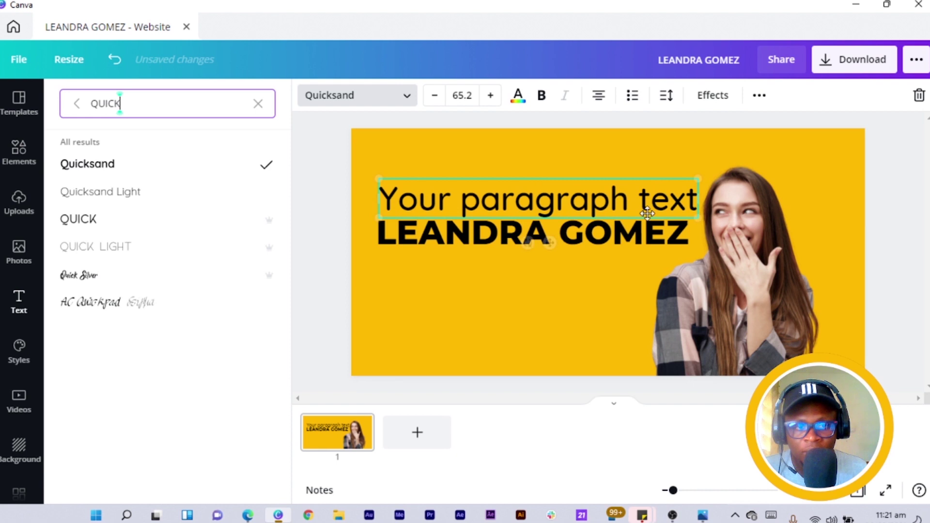
left_click_drag(704, 179, 589, 193)
left_click_drag(529, 239, 506, 245)
double_click(461, 209)
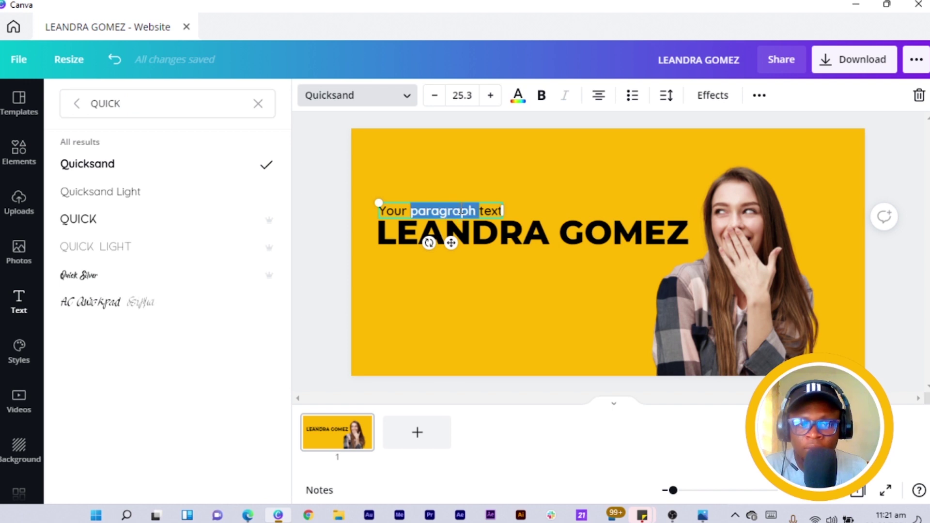
left_click(461, 212)
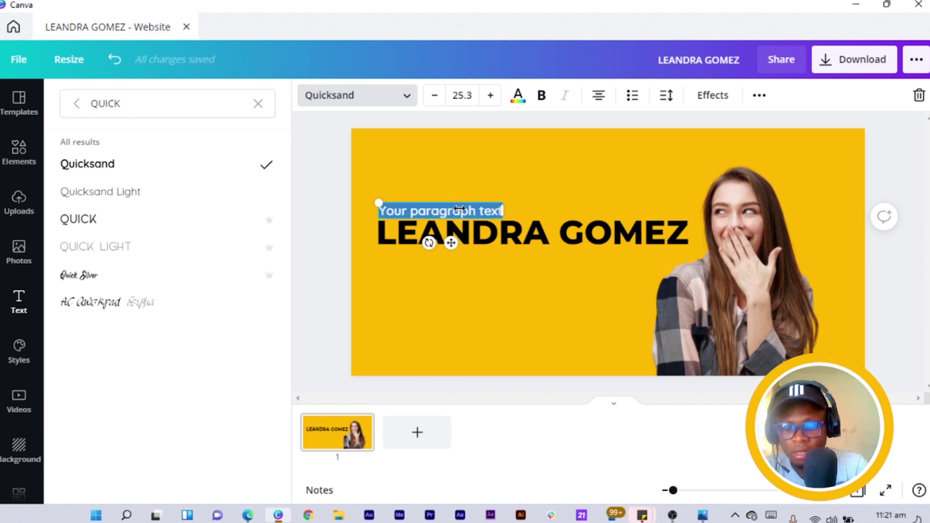
type("hE")
key("BackSpace")
key("BackSpace")
type("Hello")
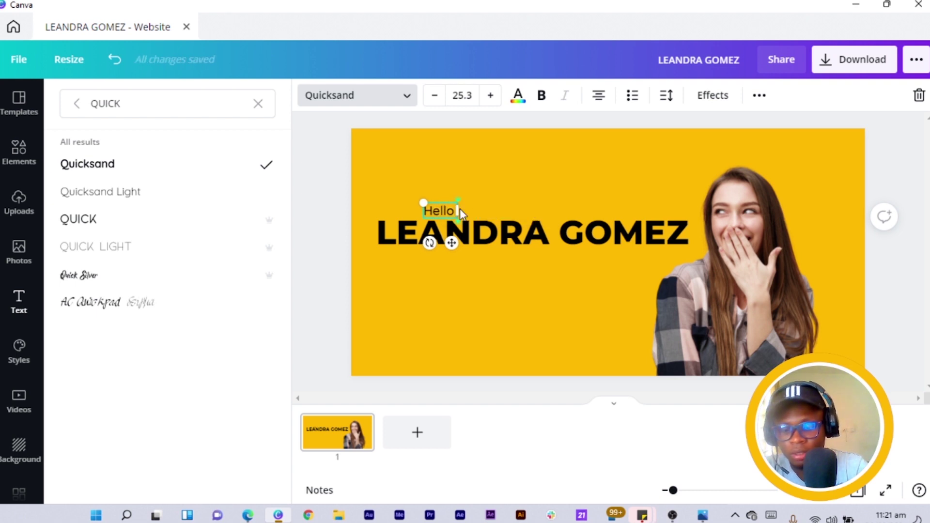
type(" there...")
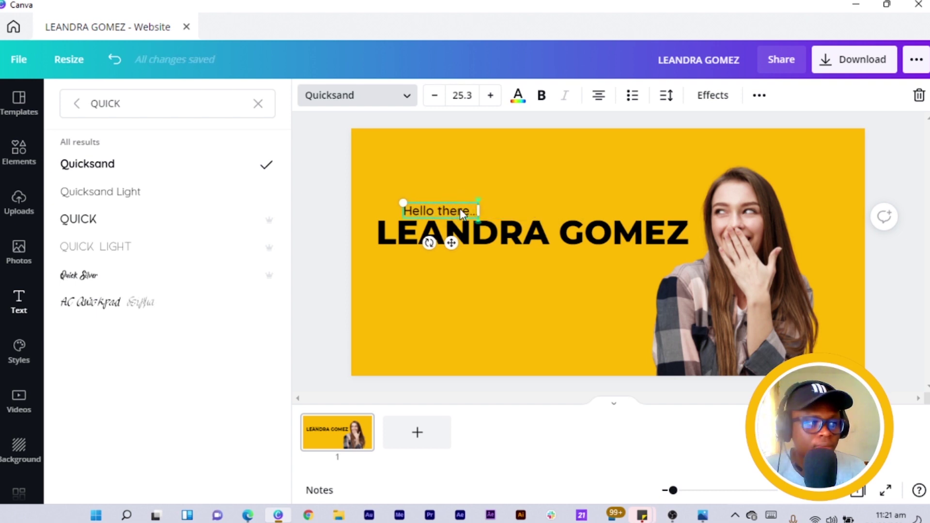
left_click_drag(439, 242, 425, 243)
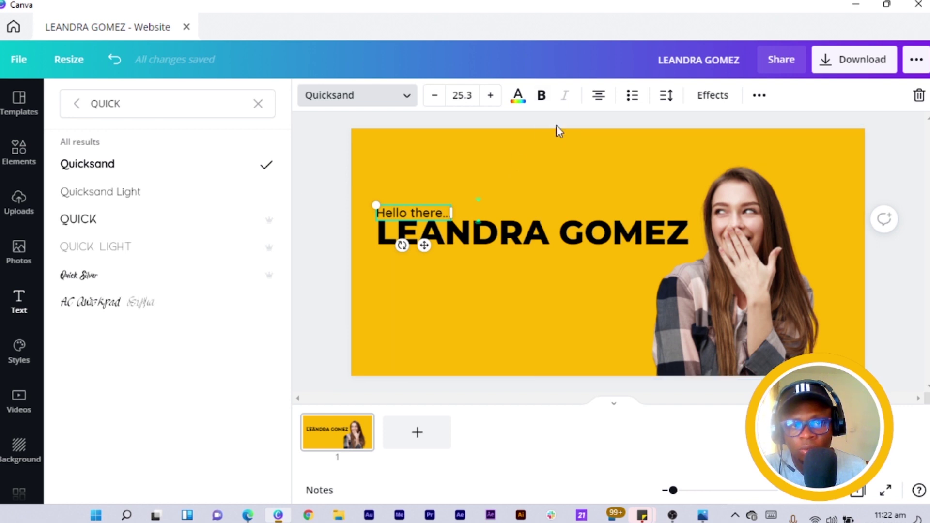
left_click(599, 97)
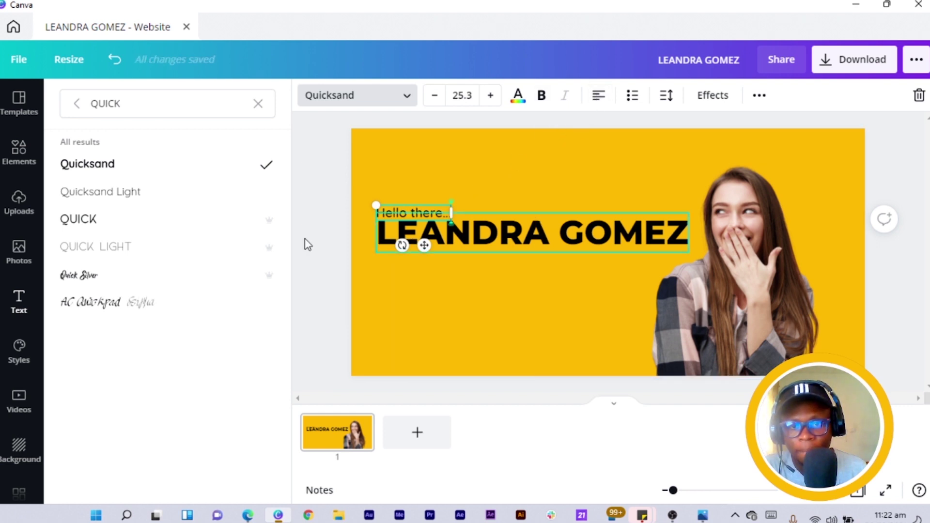
left_click(325, 232)
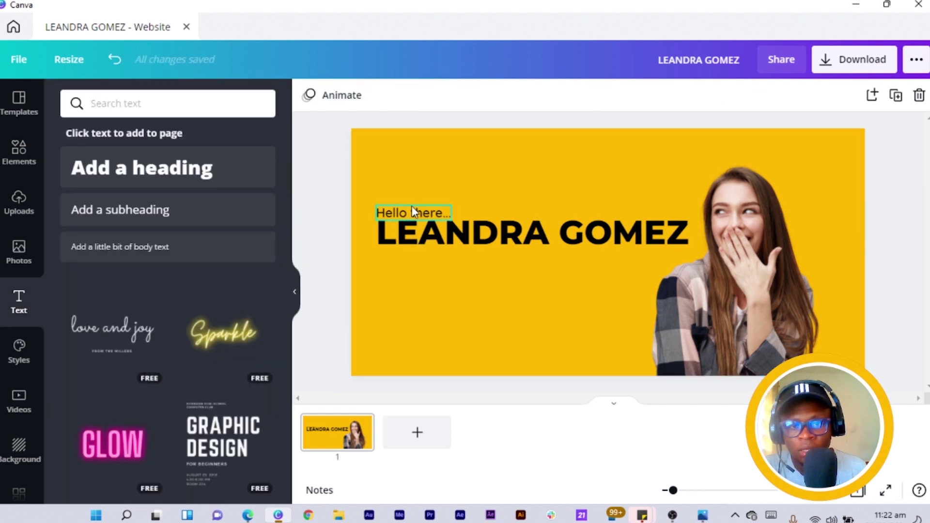
left_click(412, 208)
left_click(556, 238)
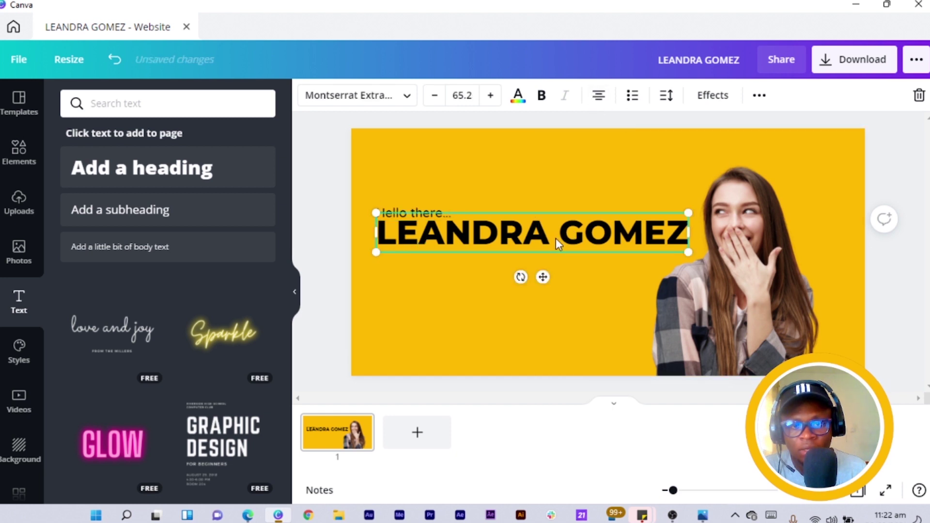
left_click(598, 96)
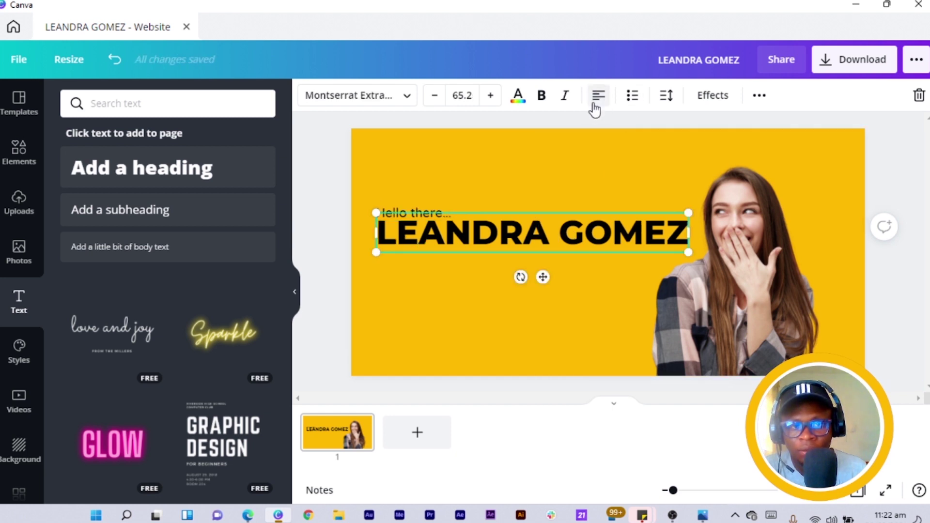
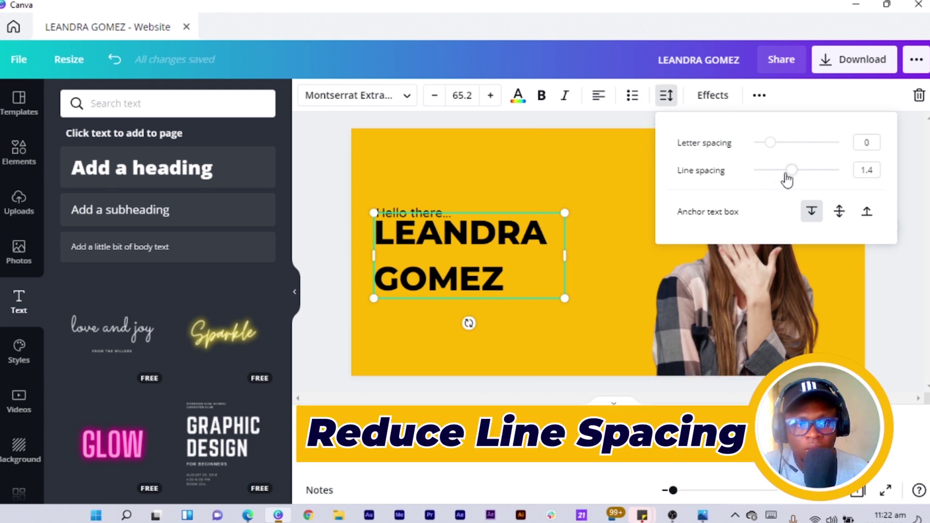
left_click_drag(793, 179, 773, 184)
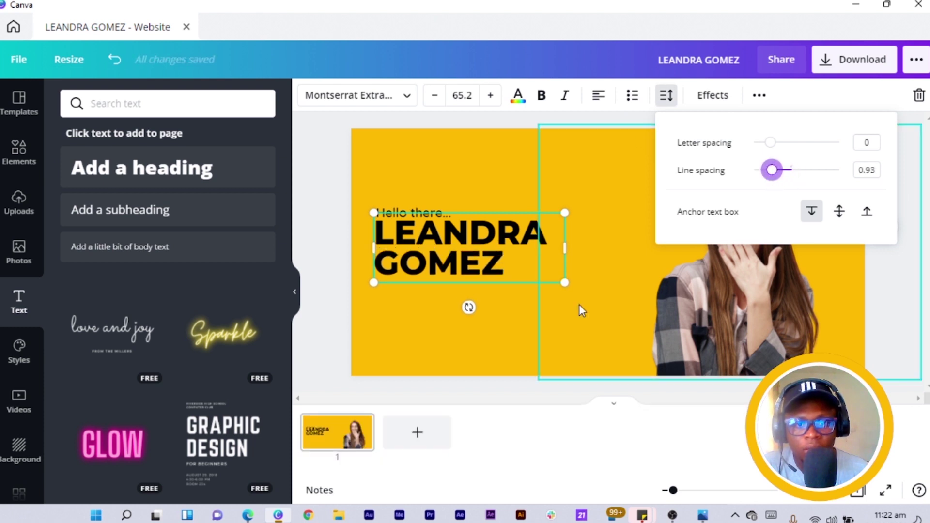
left_click_drag(566, 284, 649, 355)
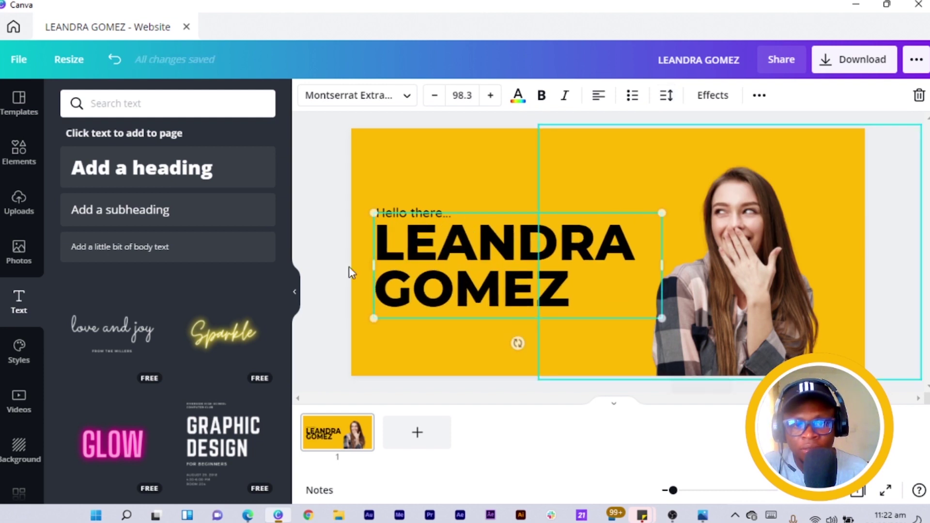
left_click(309, 246)
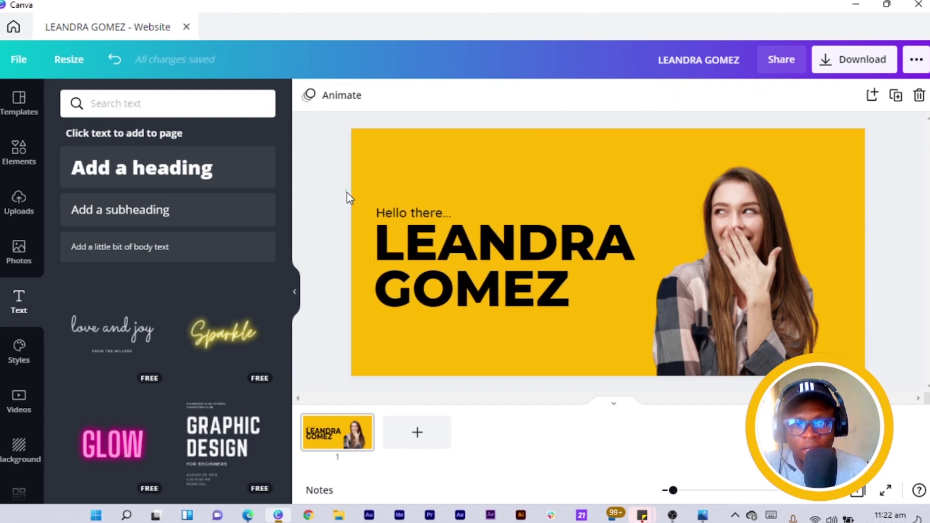
Move the greeting and name together up and left, then copy text from the browser.
left_click_drag(347, 192, 468, 268)
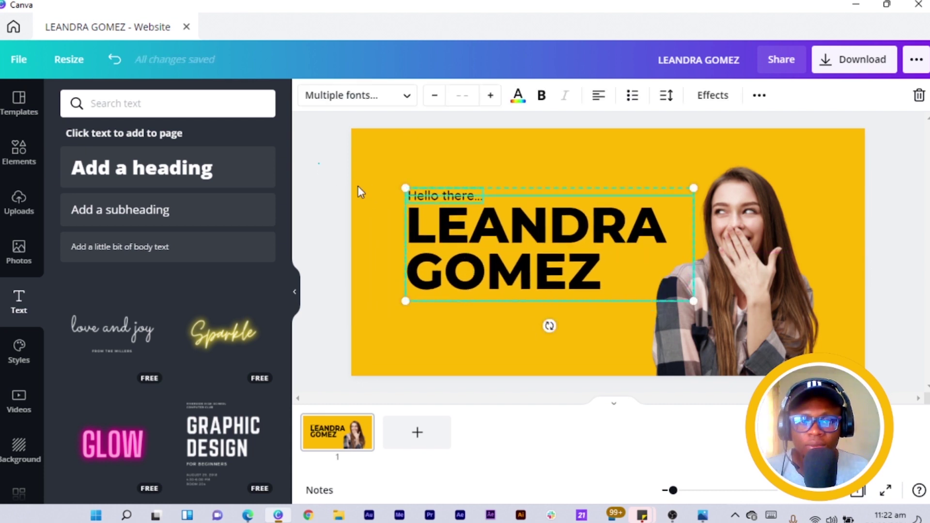
left_click_drag(318, 164, 456, 249)
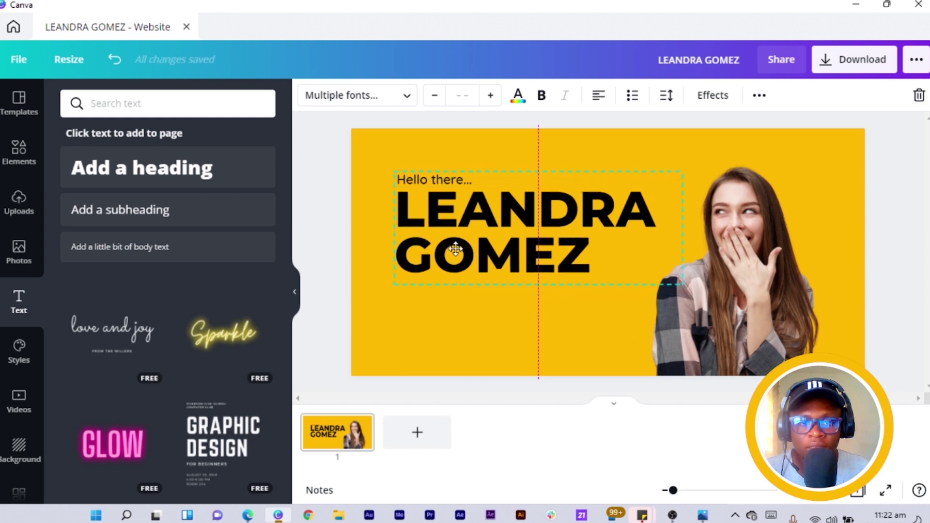
left_click_drag(443, 170, 444, 171)
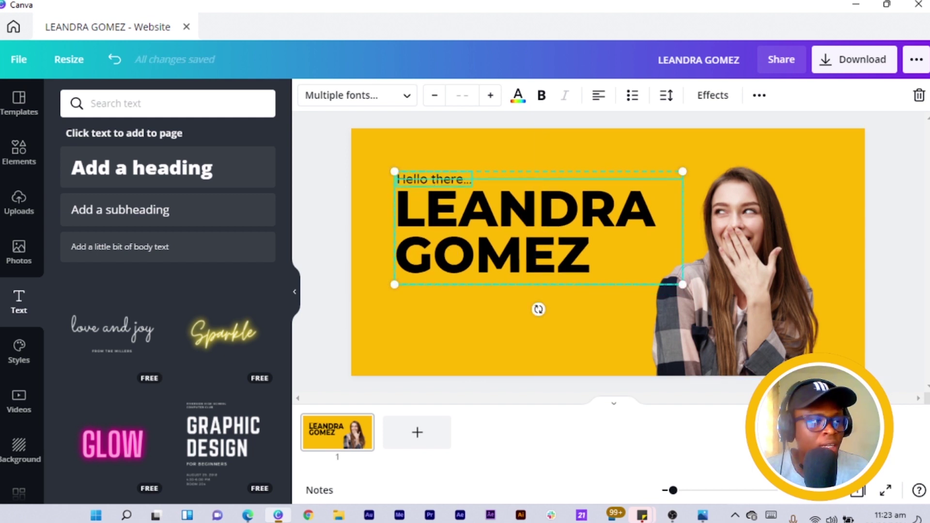
left_click(248, 515)
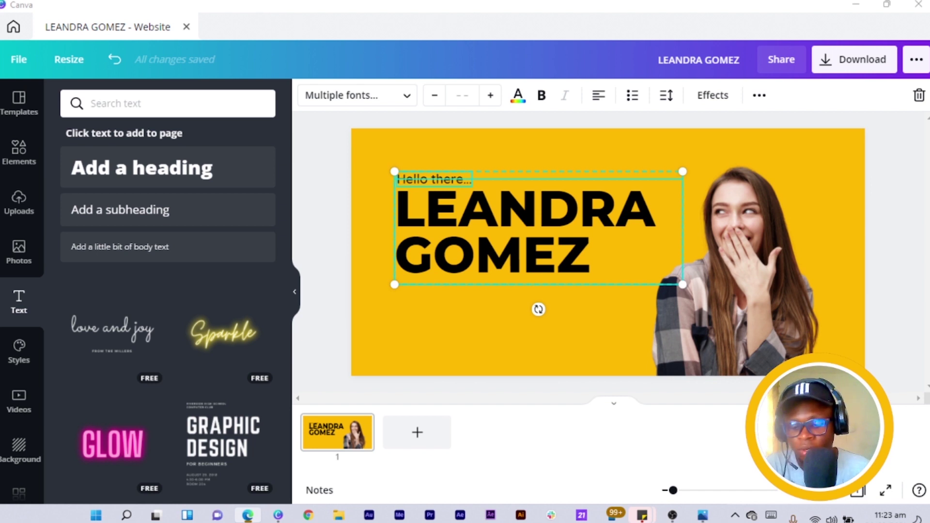
left_click(429, 335)
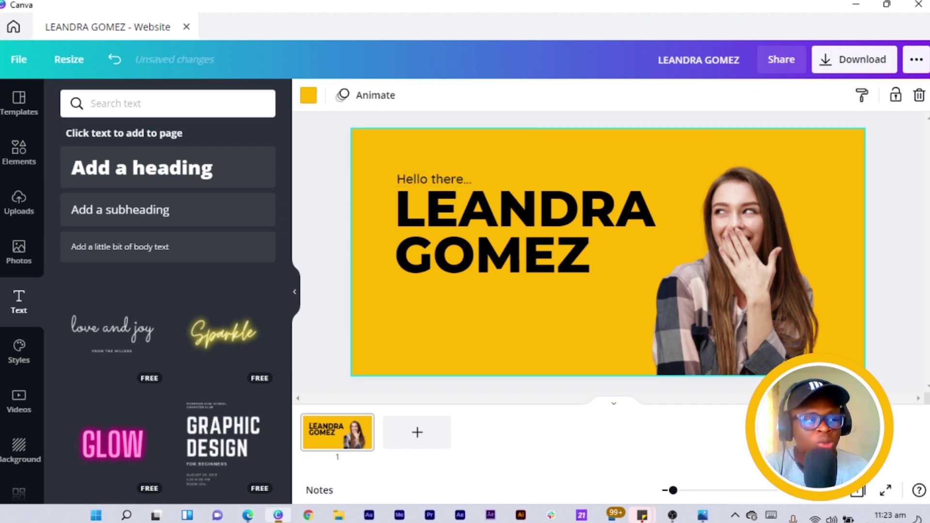
Paste the lorem ipsum paragraph and move it to the banner's bottom.
type("Lorem ipsum dolor sit amet, consectetuer adipiscing elit. Aenean commodo ligula eget dolor. Aenean massa. Cum sociis natoque penatibus et magnis dis parturient montes, nascetur ridiculus mus.")
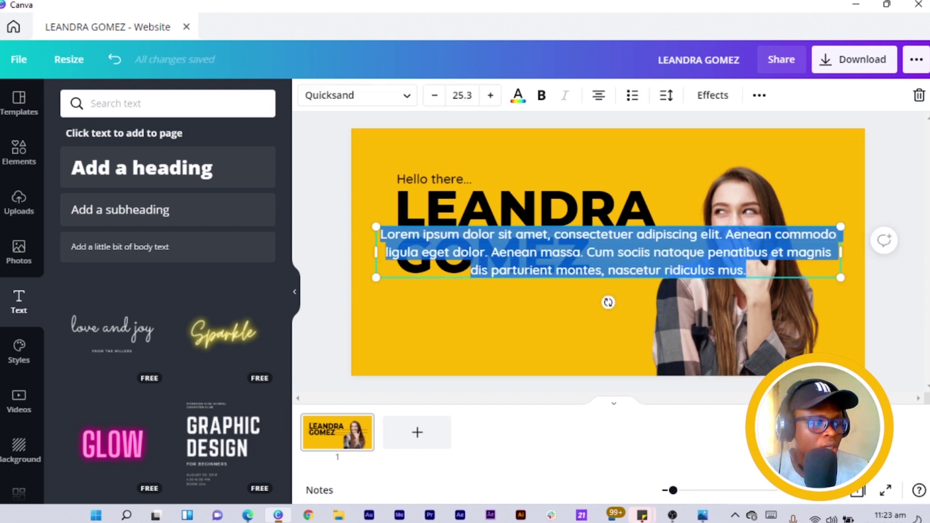
key("Escape")
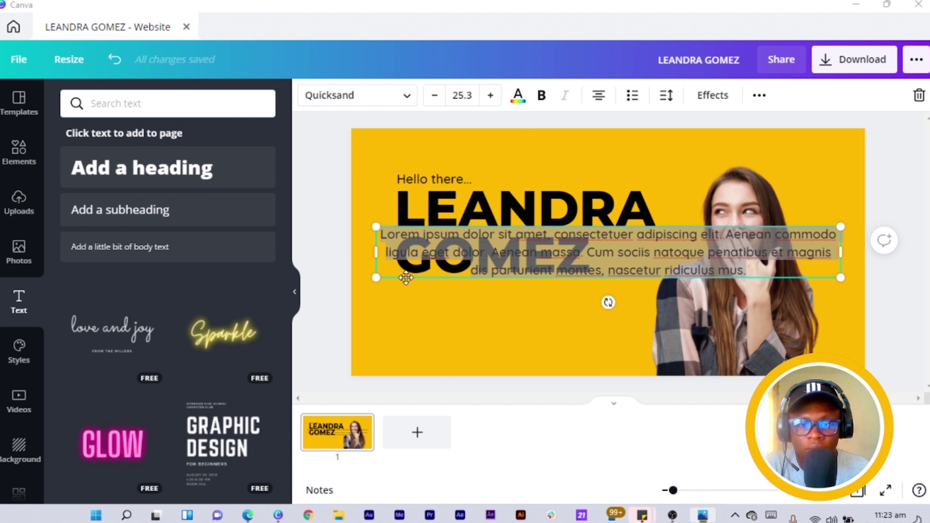
left_click(334, 308)
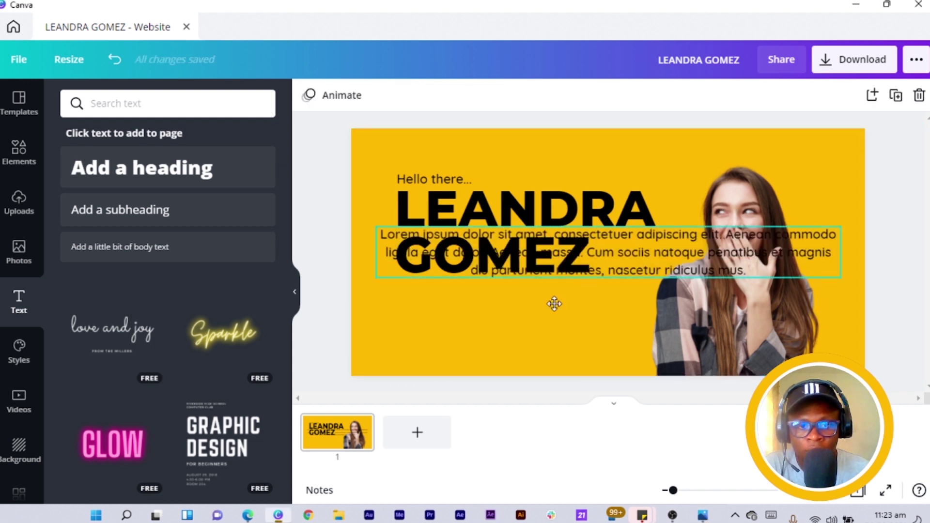
left_click_drag(554, 304, 567, 361)
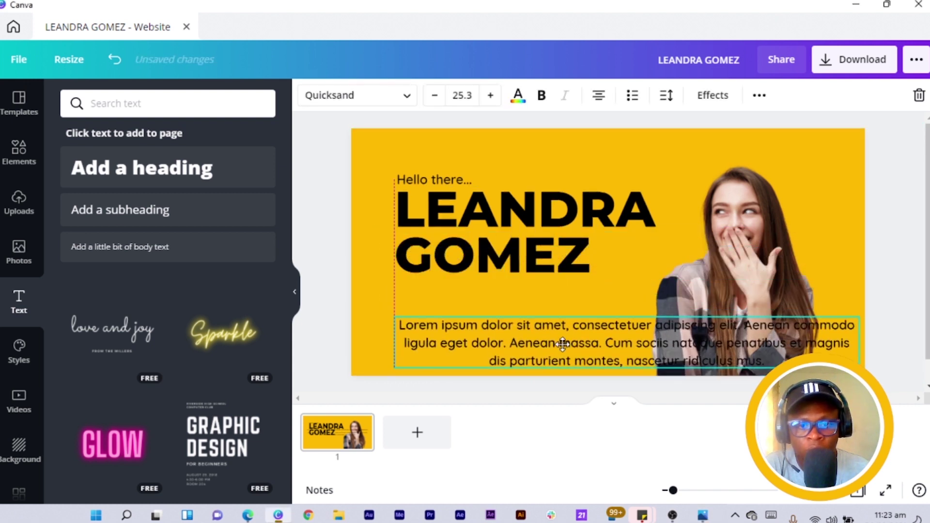
Copy the greeting below GOMEZ, bold it and retype it as 'I am Passionate about design'.
left_click(419, 190)
left_click_drag(438, 213, 440, 320)
left_click(437, 287)
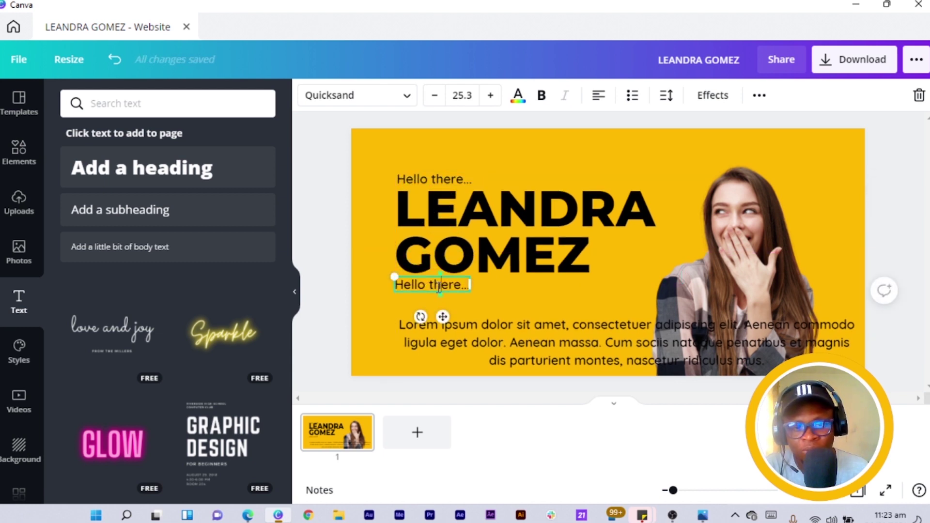
key("ctrl+a")
key("ctrl+b")
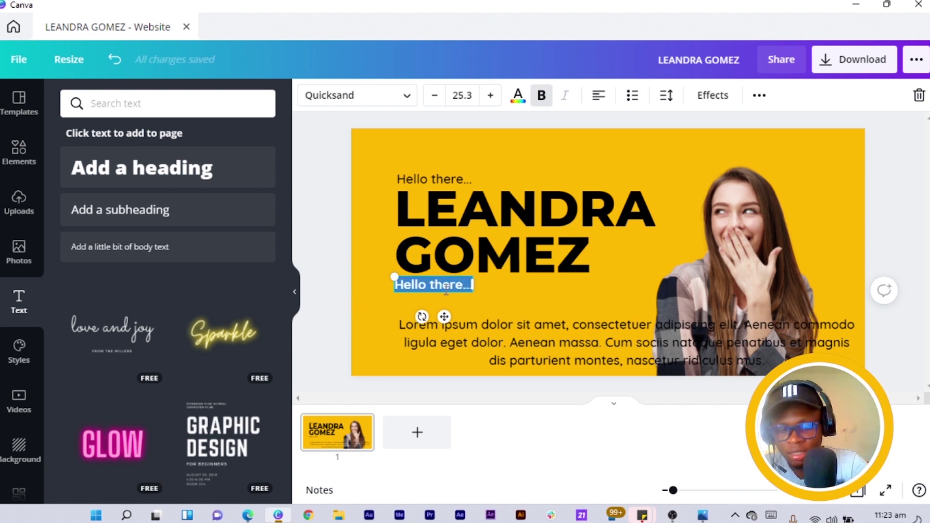
type("I am")
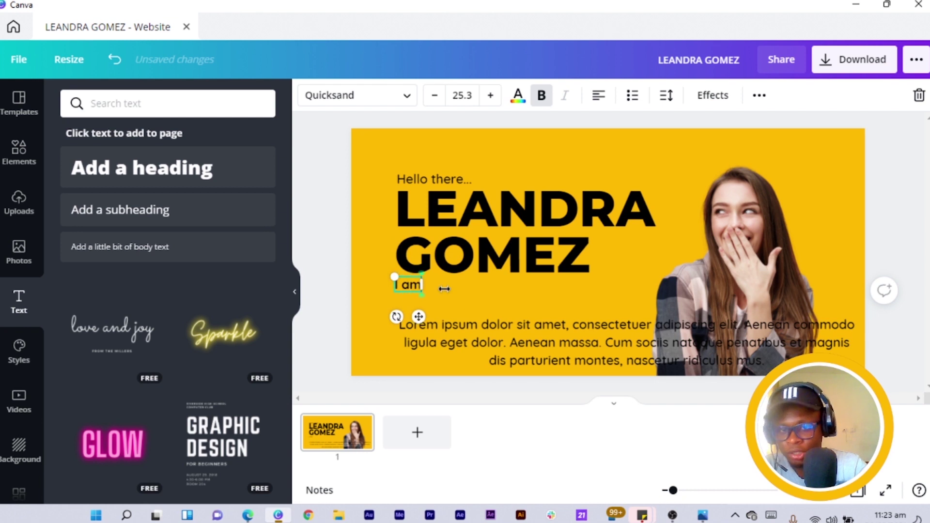
type(" Passion")
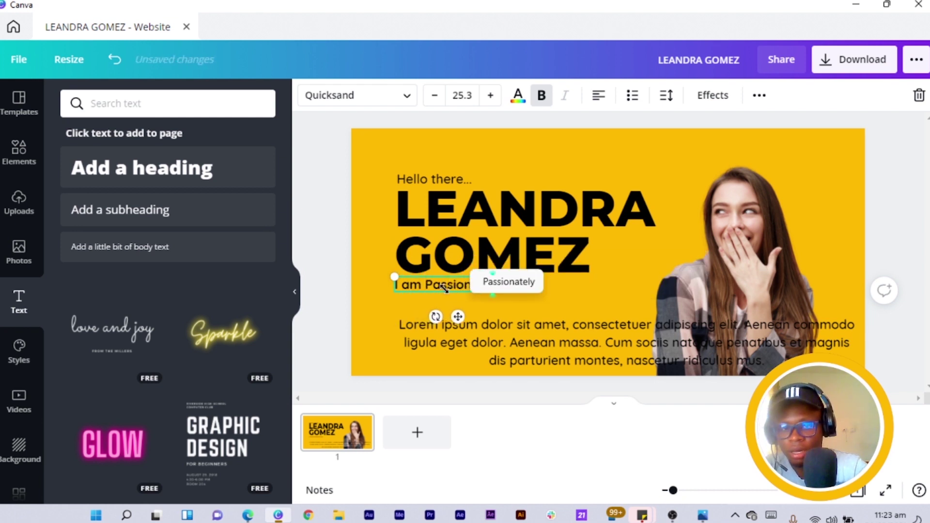
type("ateabout")
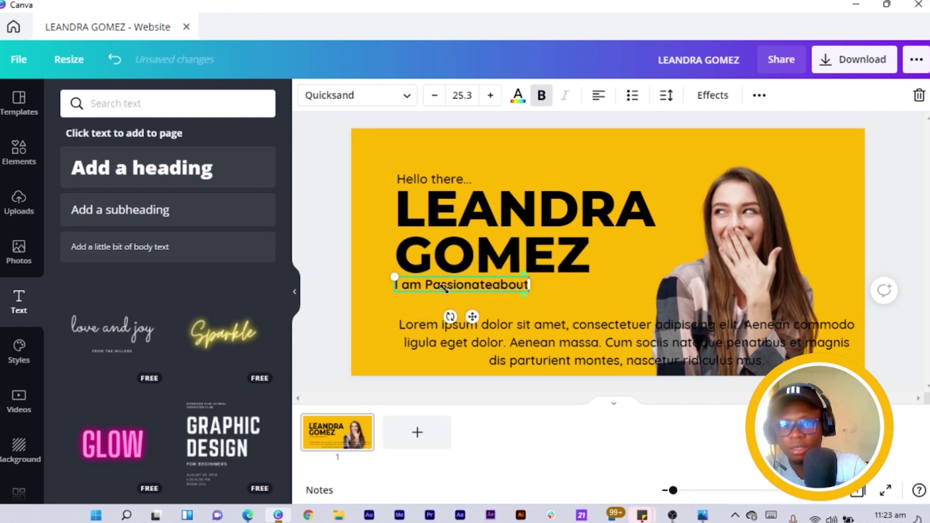
key("BackSpace")
key("BackSpace")
key("BackSpace")
key("BackSpace")
key("BackSpace")
type("a")
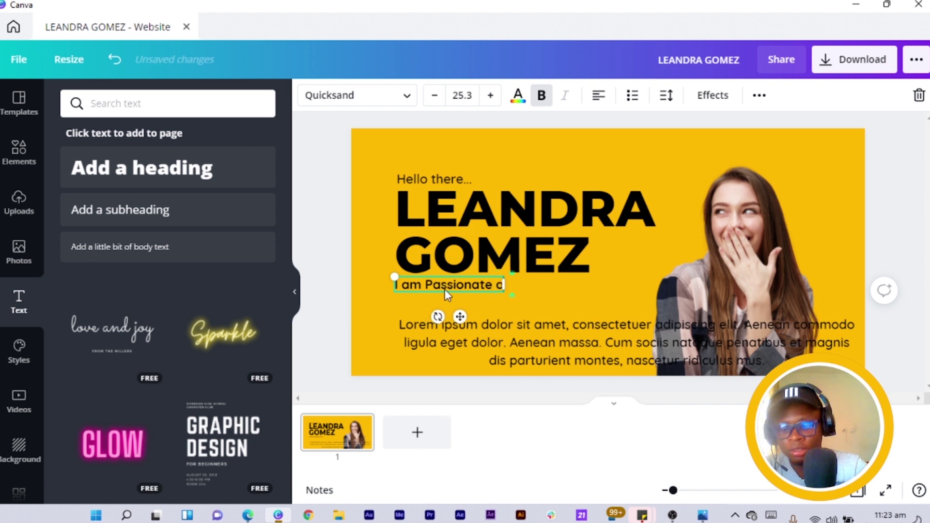
type("bout")
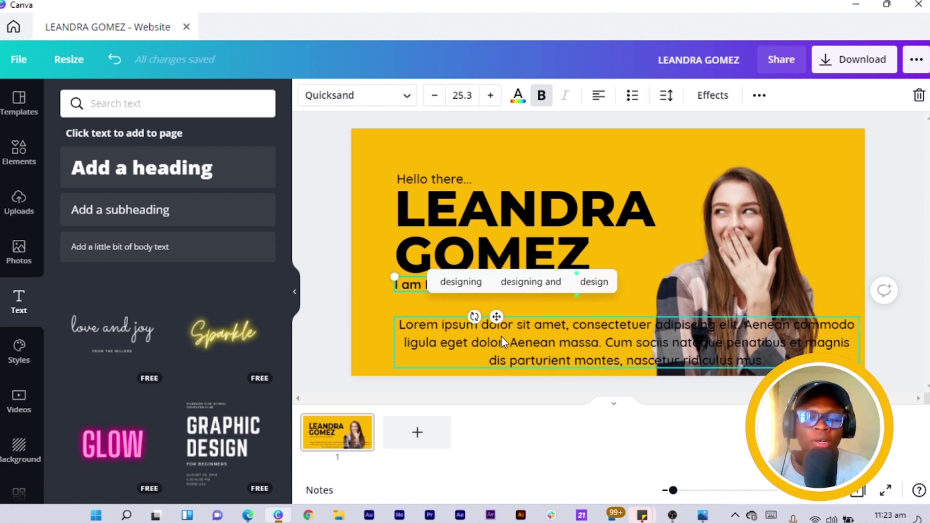
left_click(563, 347)
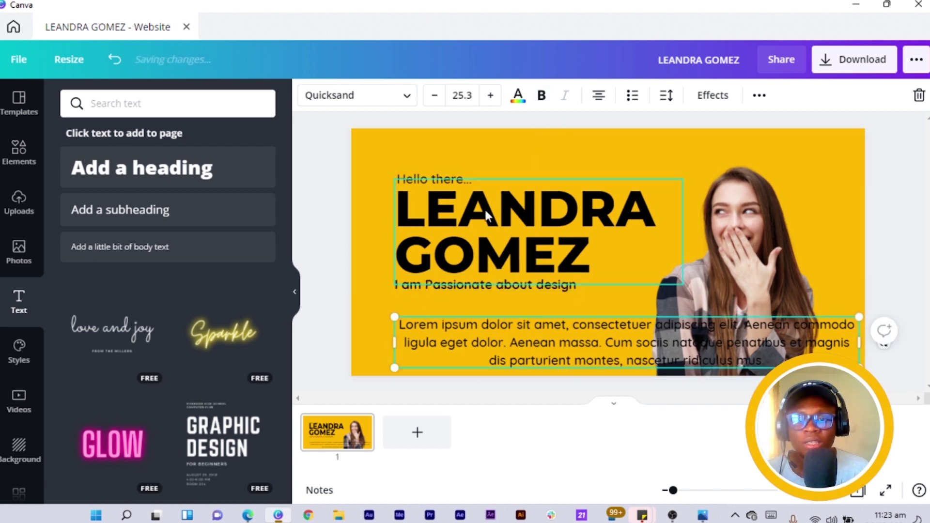
Left-align the lorem ipsum body paragraph.
double_click(583, 336)
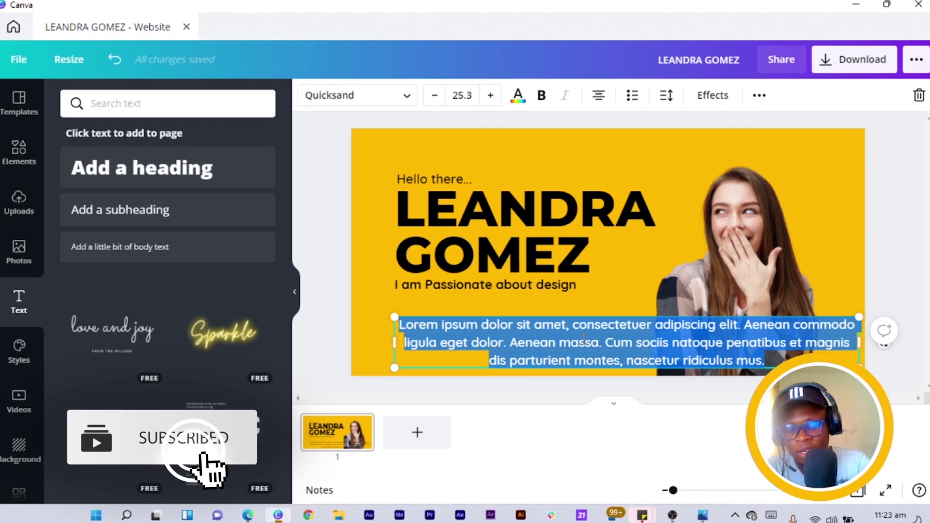
key("ctrl+shift+l")
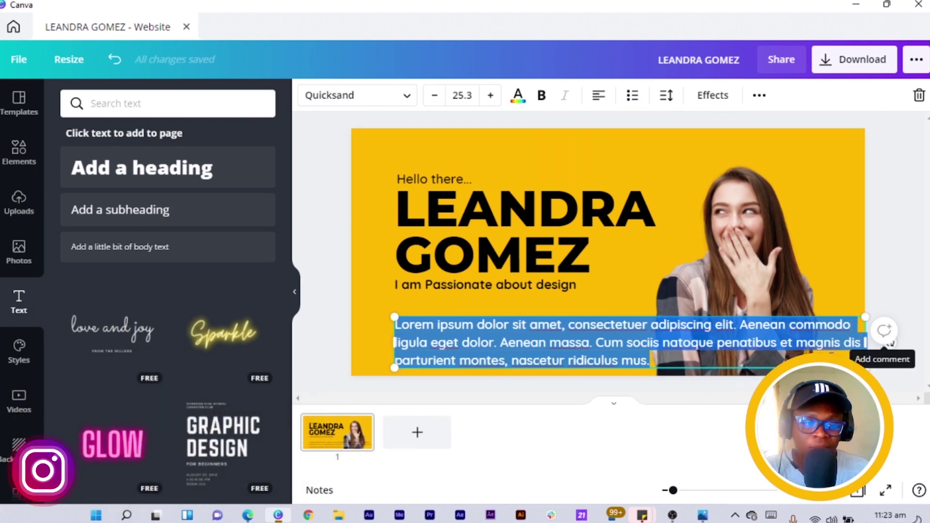
left_click(654, 356)
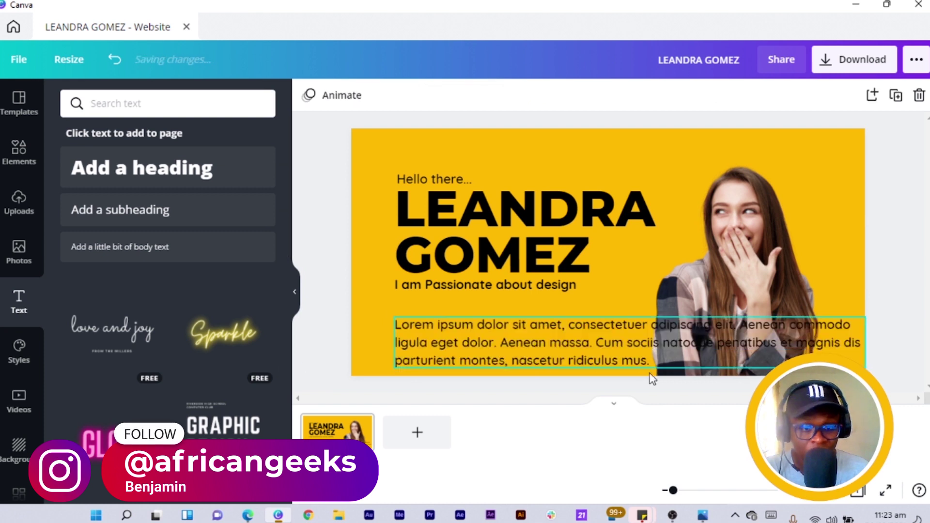
Delete the paragraph's last sentence and narrow the box so the text rewraps.
double_click(656, 354)
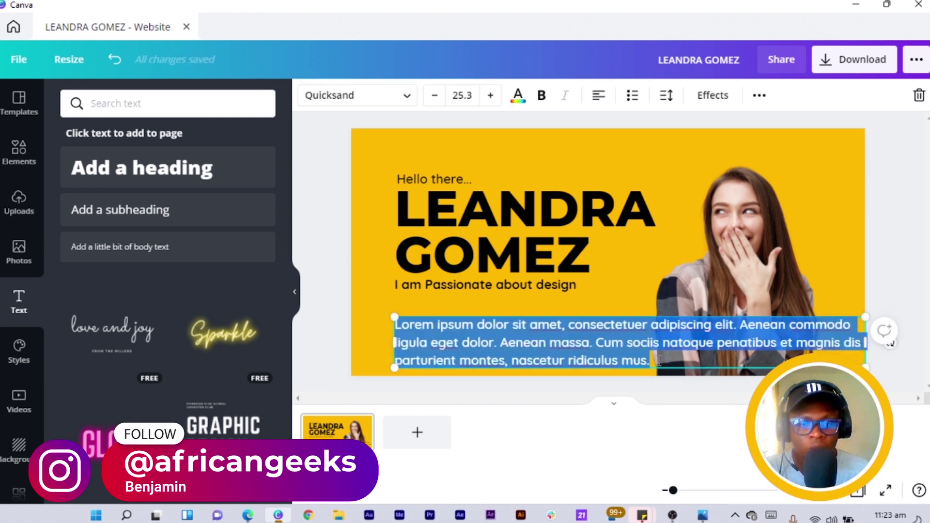
double_click(635, 361)
left_click(599, 345, "shift")
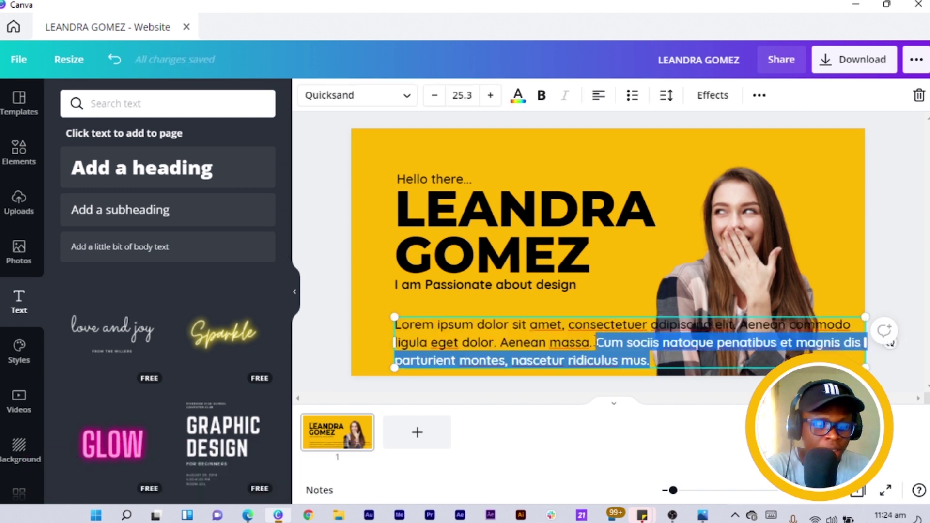
key("BackSpace")
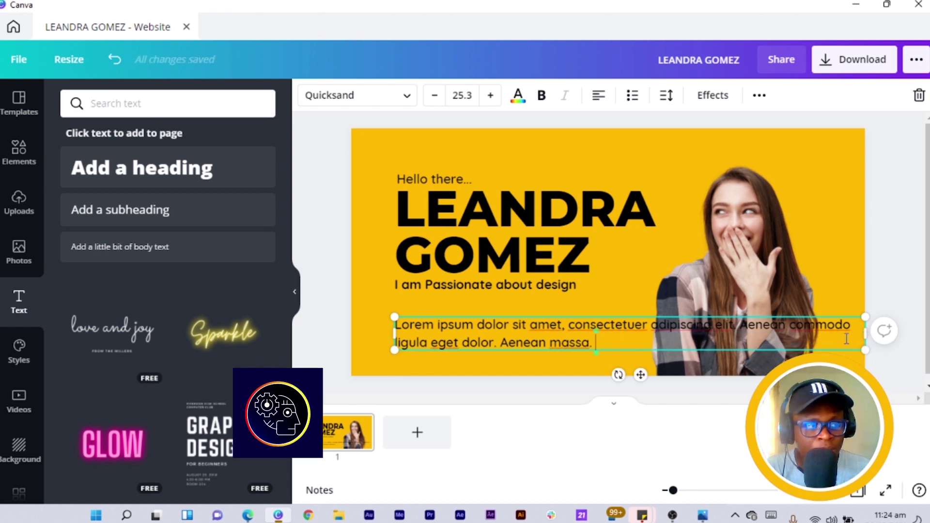
left_click_drag(865, 333, 661, 349)
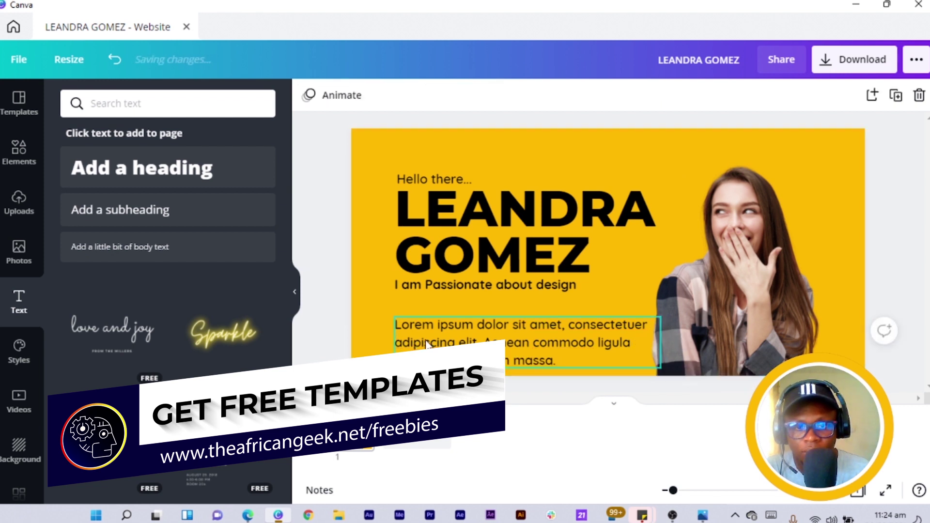
left_click_drag(420, 324, 424, 316)
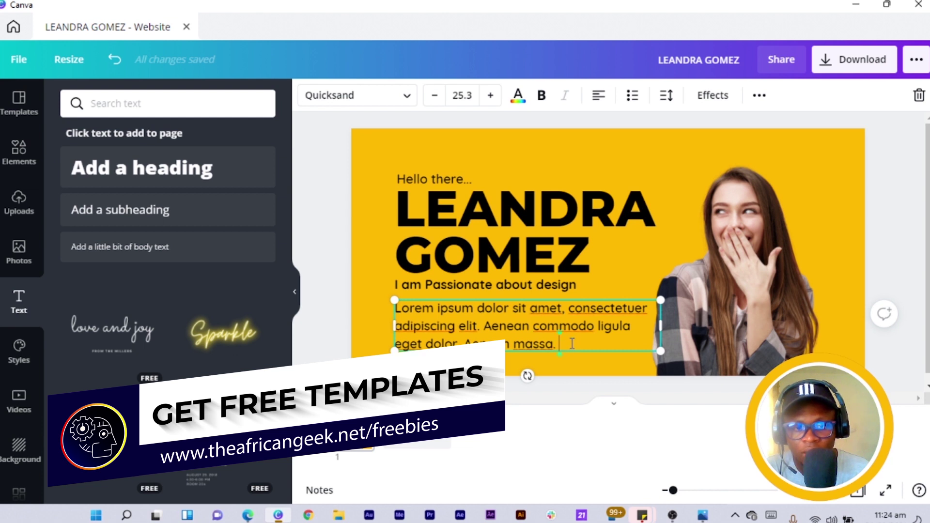
Delete two more sentences, narrow the box to two lines and nudge it under the tagline.
left_click_drag(557, 344, 484, 326)
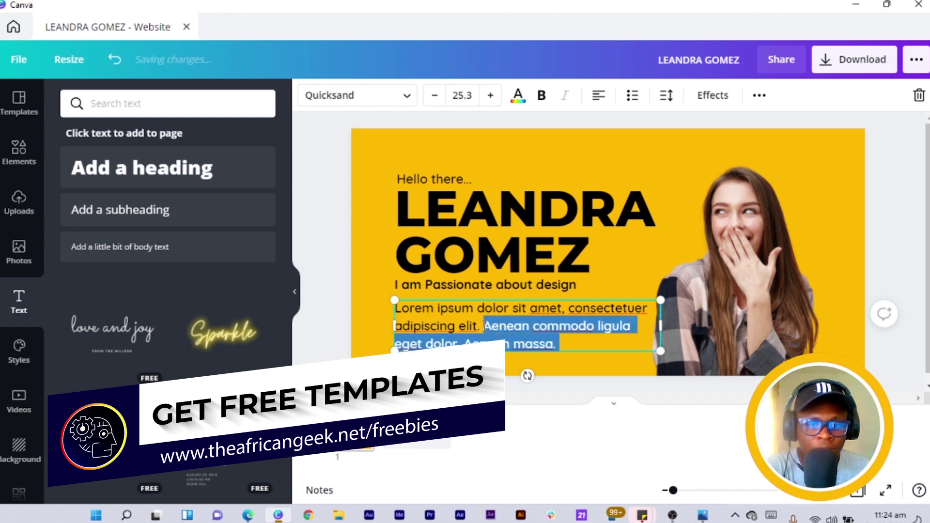
key("BackSpace")
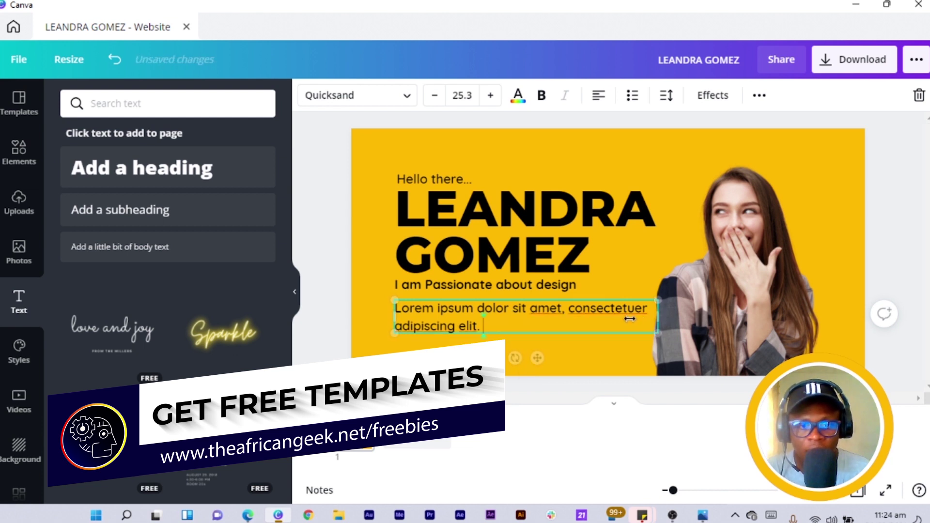
left_click_drag(578, 316, 578, 316)
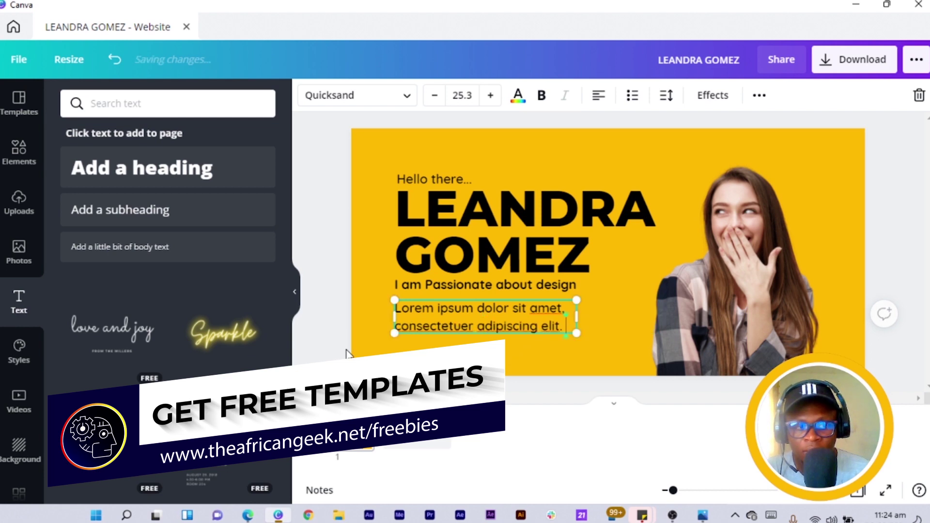
left_click(322, 336)
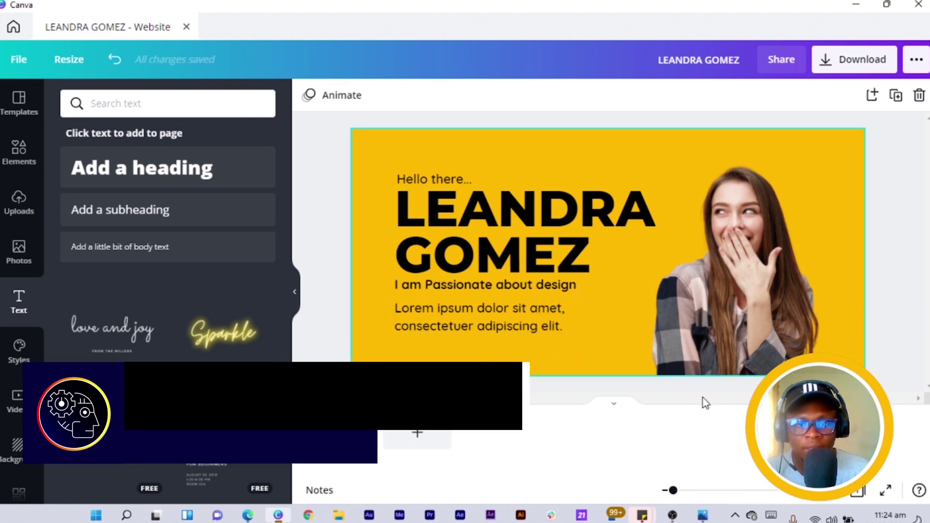
left_click_drag(524, 321, 524, 315)
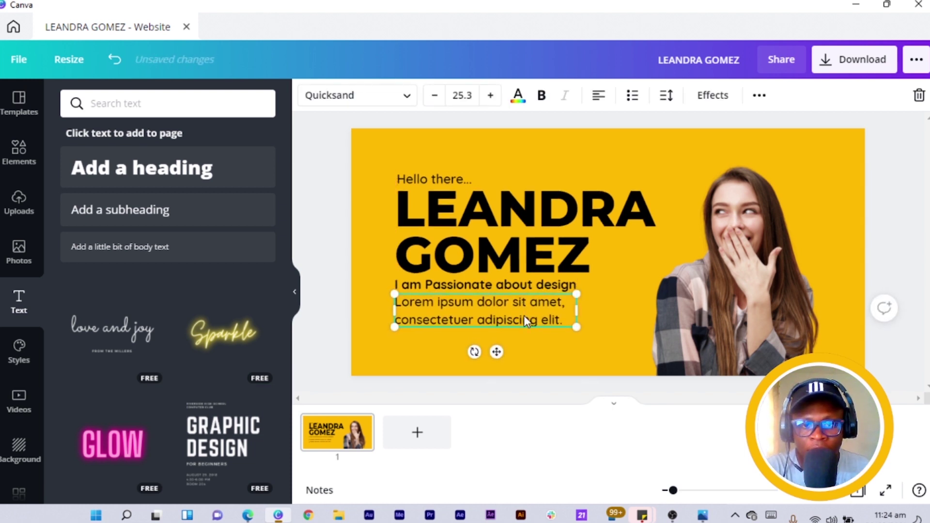
Try dark grey on the lorem ipsum paragraph, then set it back to black.
left_click(322, 189)
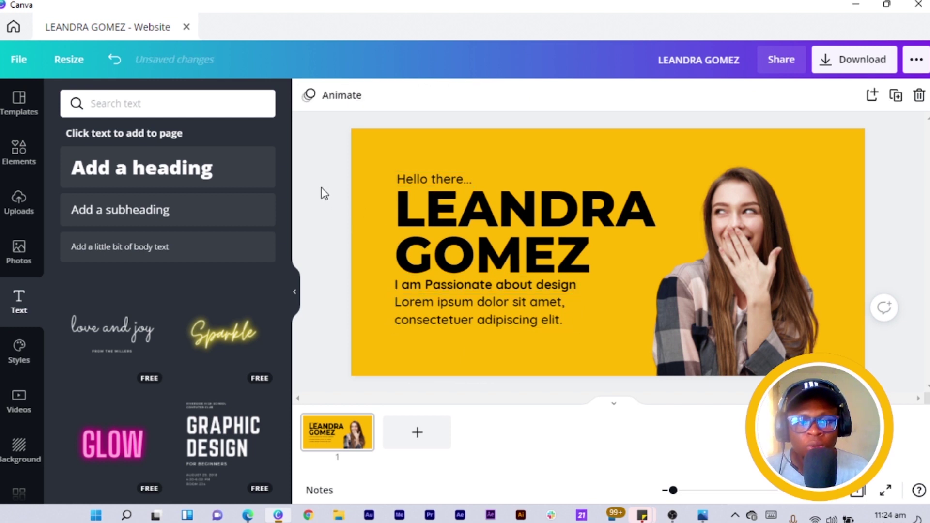
left_click(507, 306)
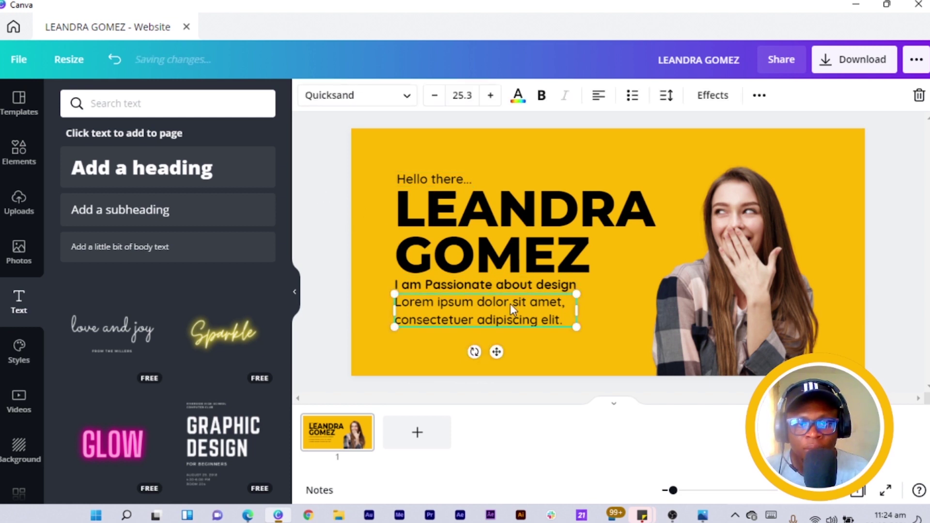
left_click(519, 102)
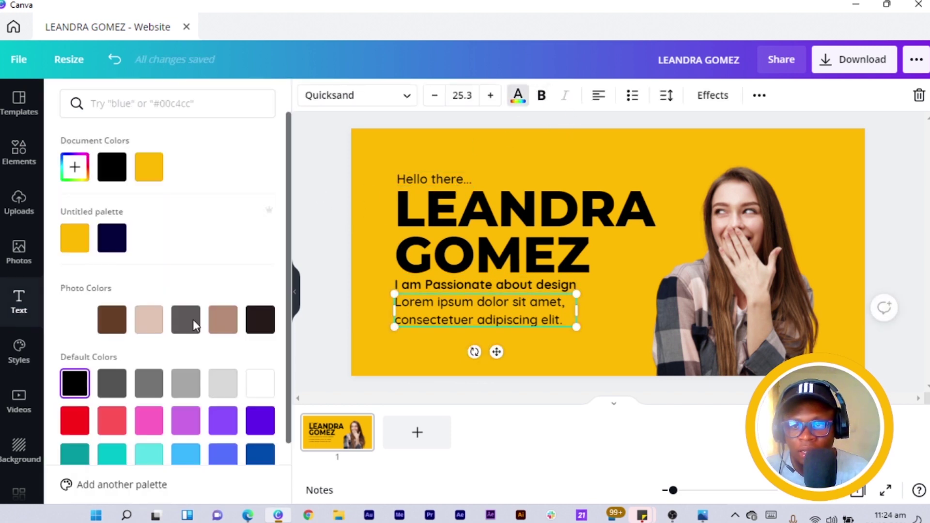
left_click(113, 388)
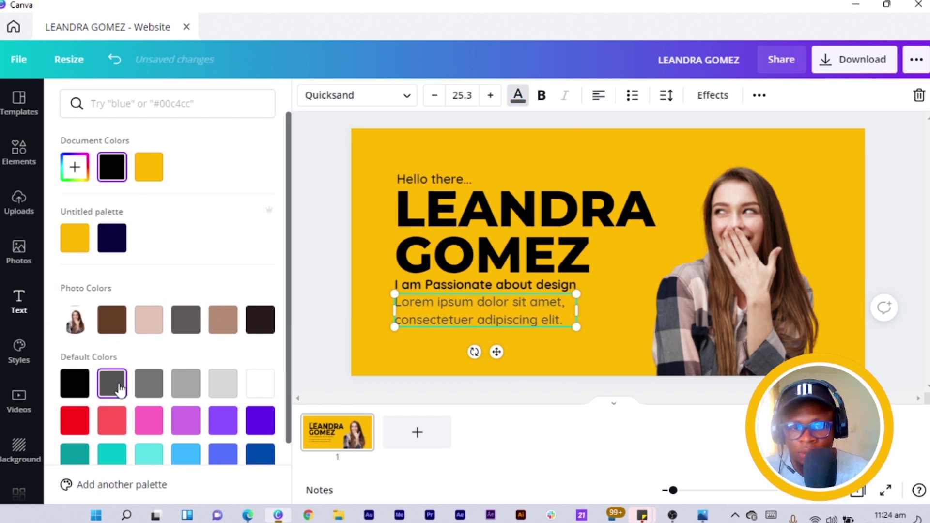
left_click(67, 381)
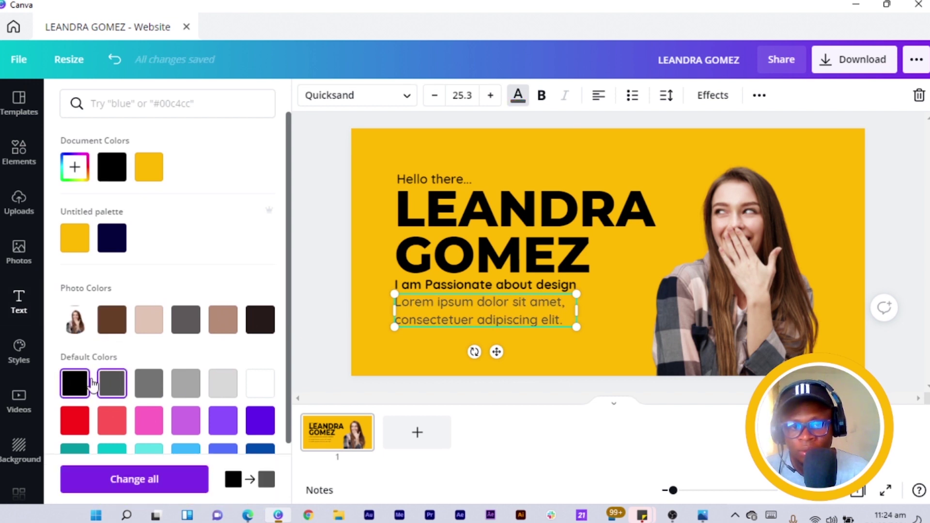
left_click(507, 206)
left_click(113, 237)
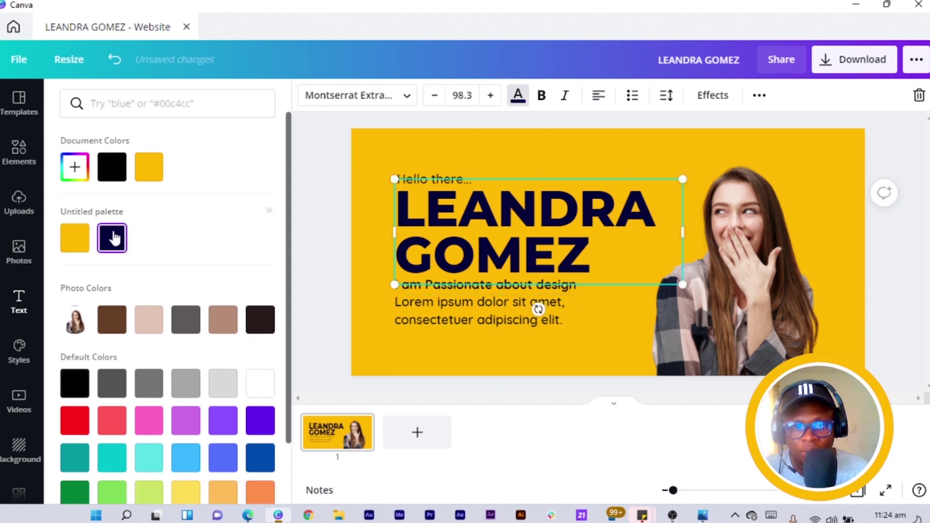
left_click(324, 245)
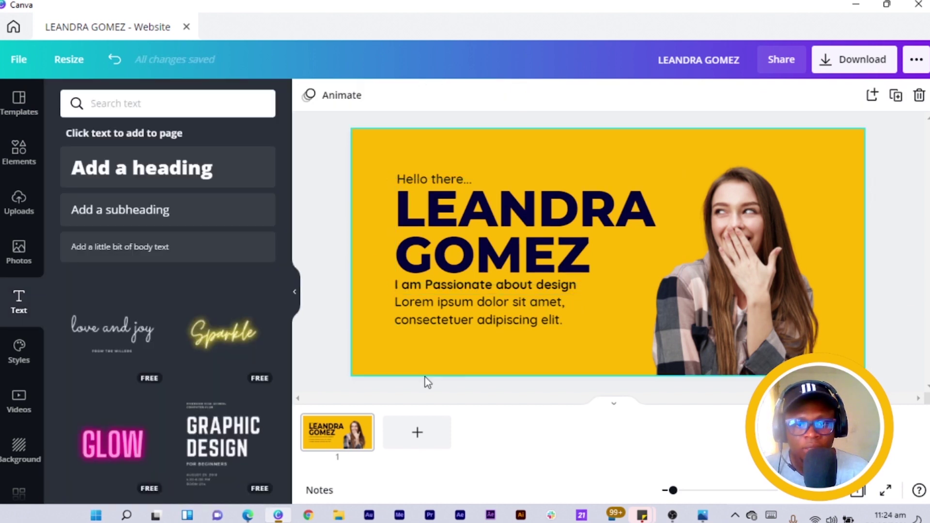
left_click(462, 287)
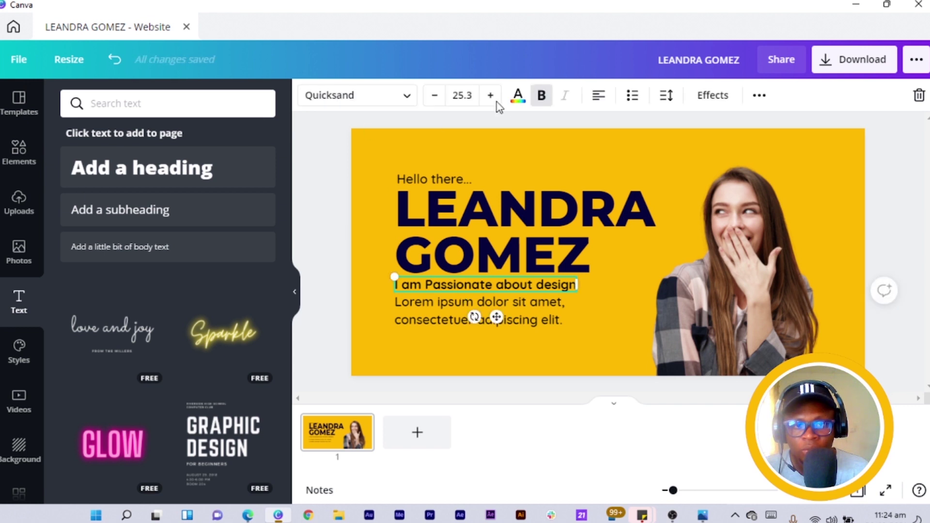
left_click(518, 96)
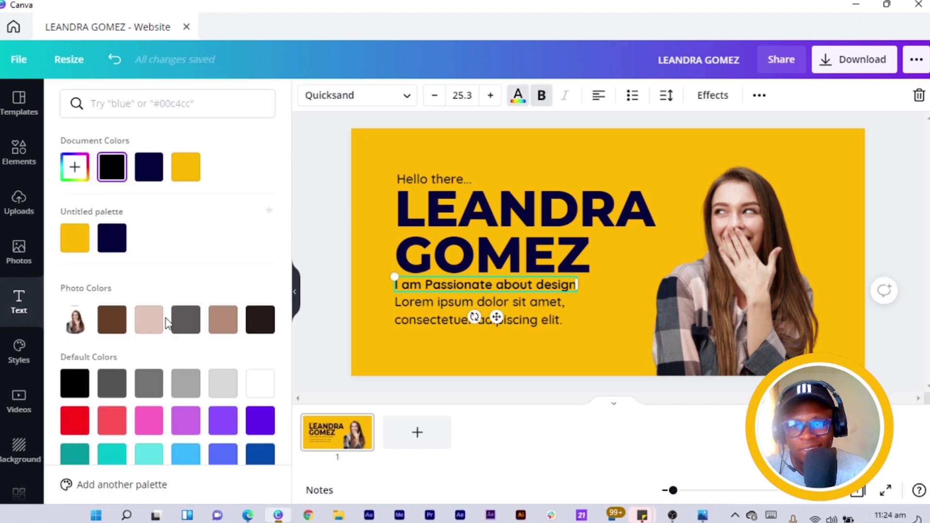
left_click(112, 237)
left_click(331, 264)
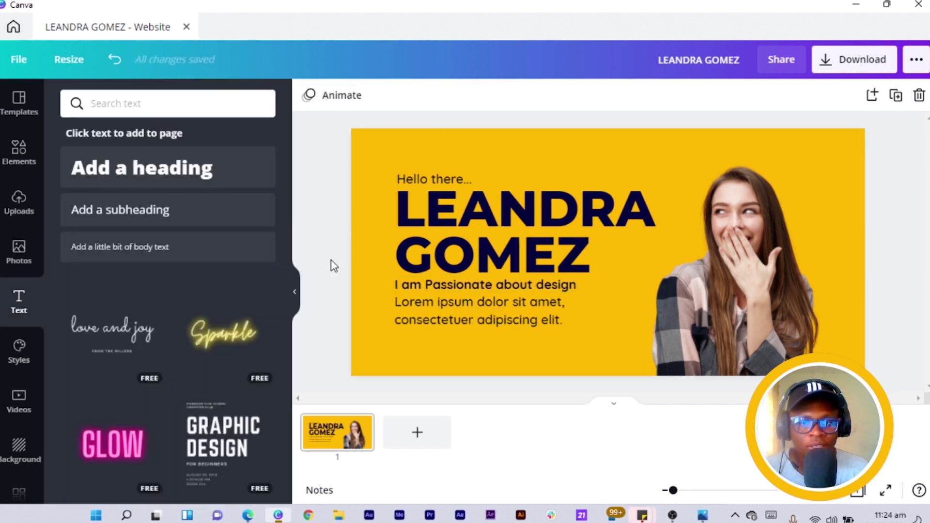
Move the greeting, name, tagline and paragraph together slightly right and down.
left_click_drag(326, 160, 496, 320)
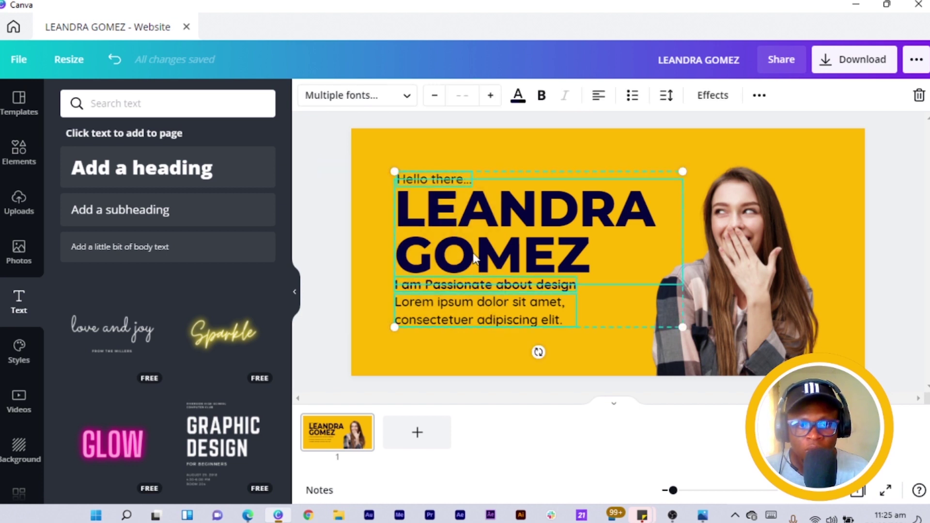
left_click_drag(476, 253, 484, 253)
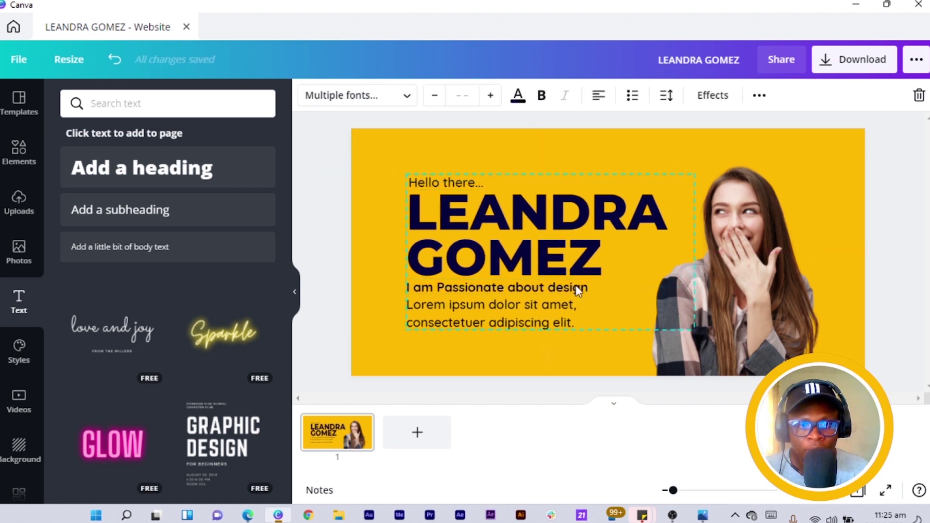
left_click(308, 256)
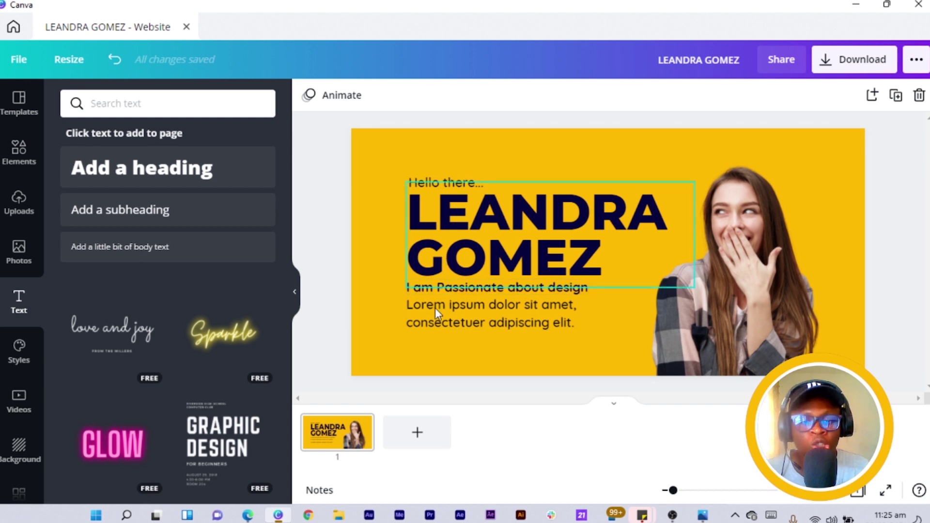
left_click(477, 357)
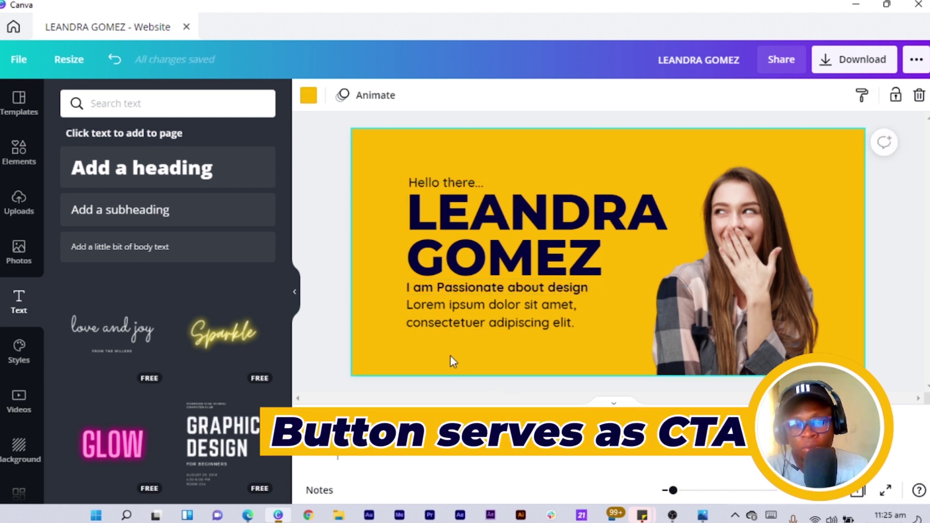
Add a small navy rectangle bar below the paragraph and duplicate the tagline line.
key("ctrl+v")
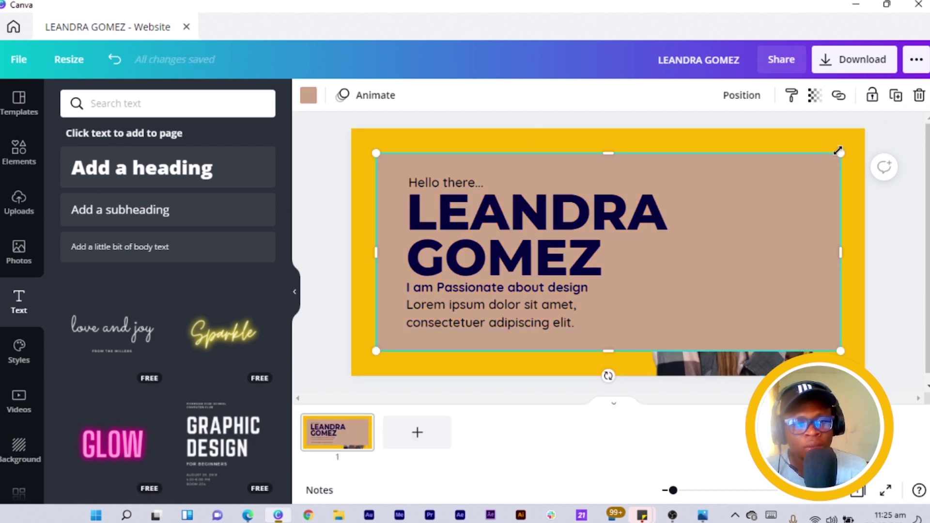
left_click_drag(724, 225, 624, 302)
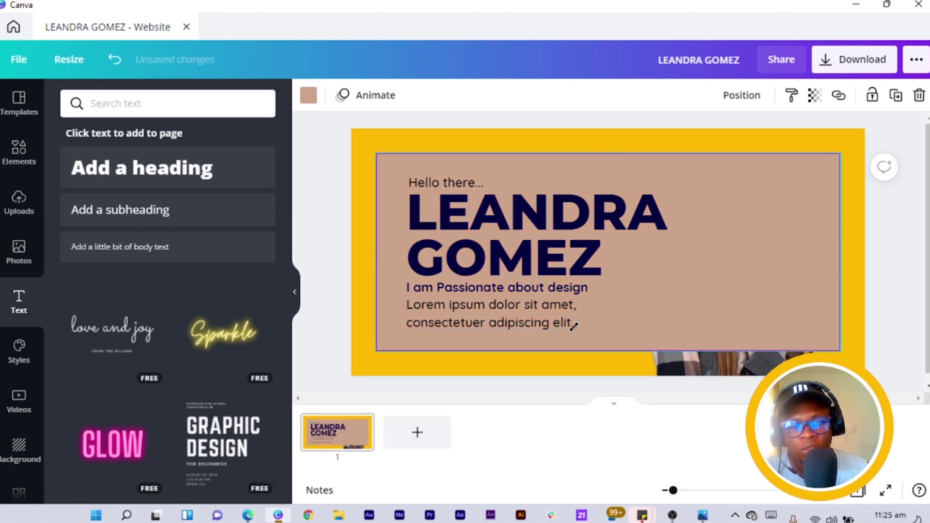
left_click_drag(561, 312, 486, 353)
left_click(308, 99)
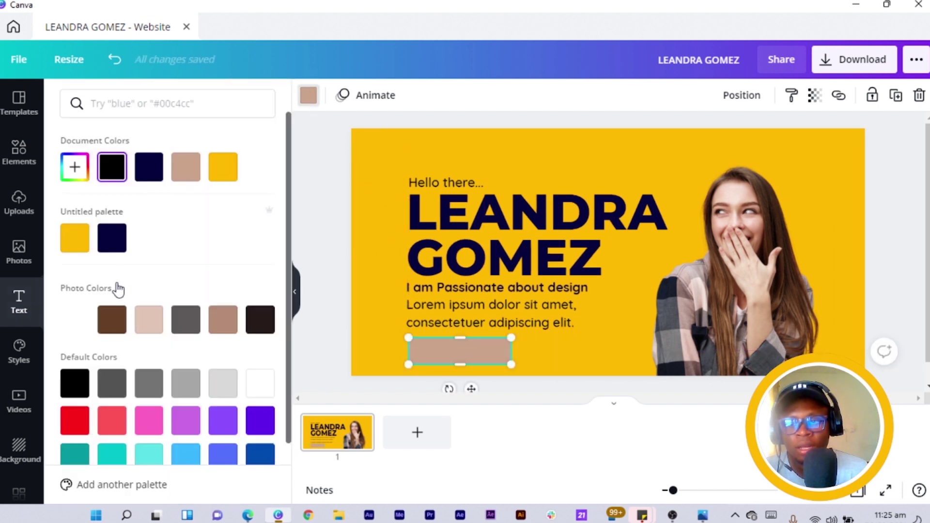
left_click(118, 239)
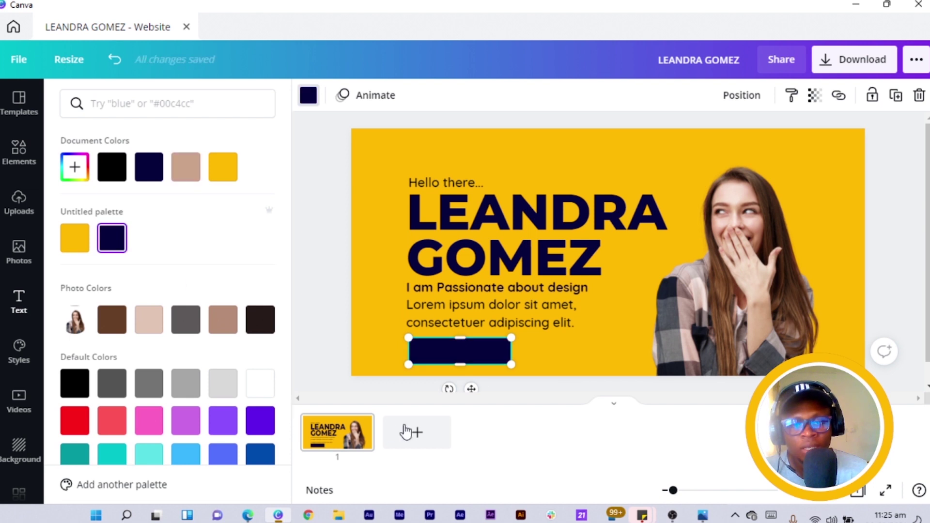
left_click(489, 282)
key("ctrl+d")
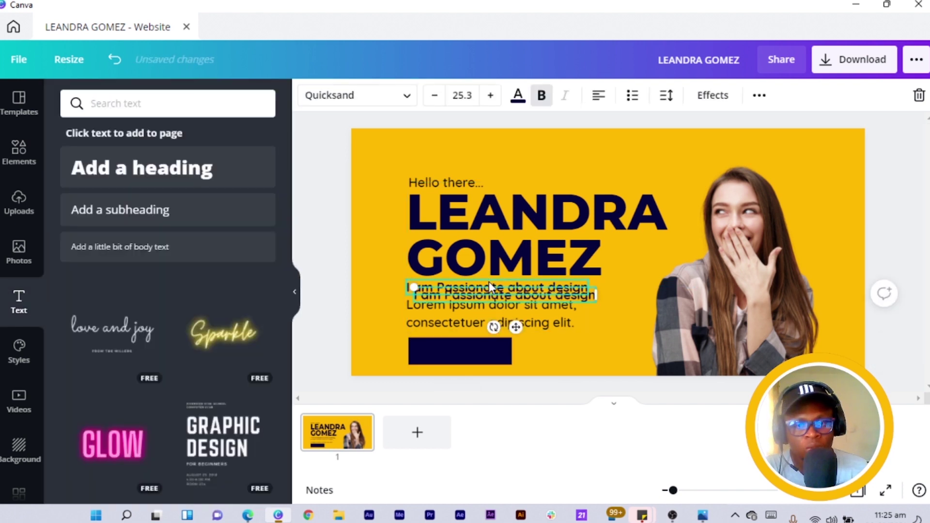
Move the copied line onto the navy bar, make it yellow and retype it as 'Email Me'.
left_click_drag(521, 345, 495, 399)
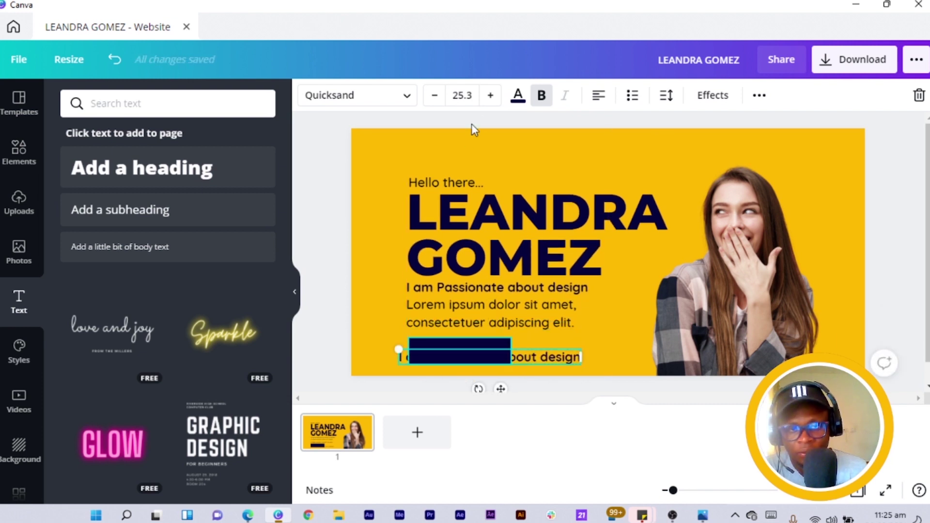
left_click(185, 167)
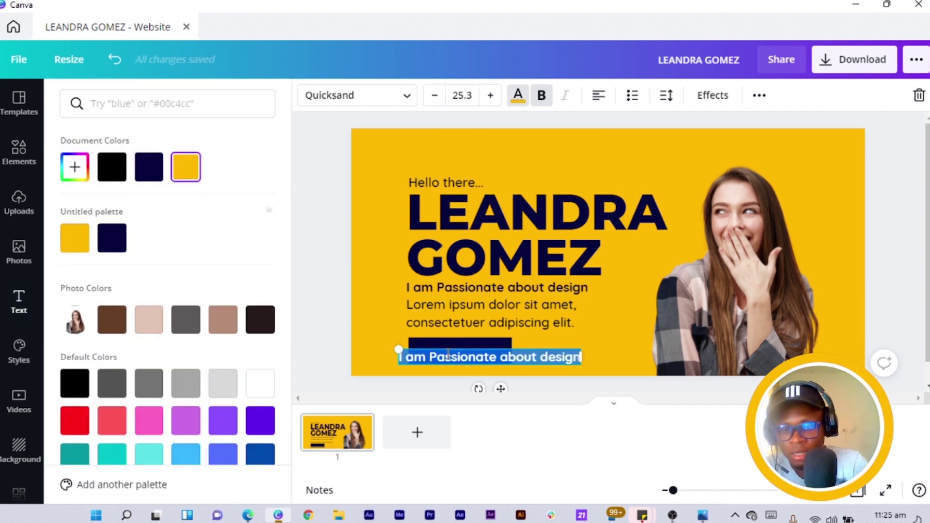
type("mail")
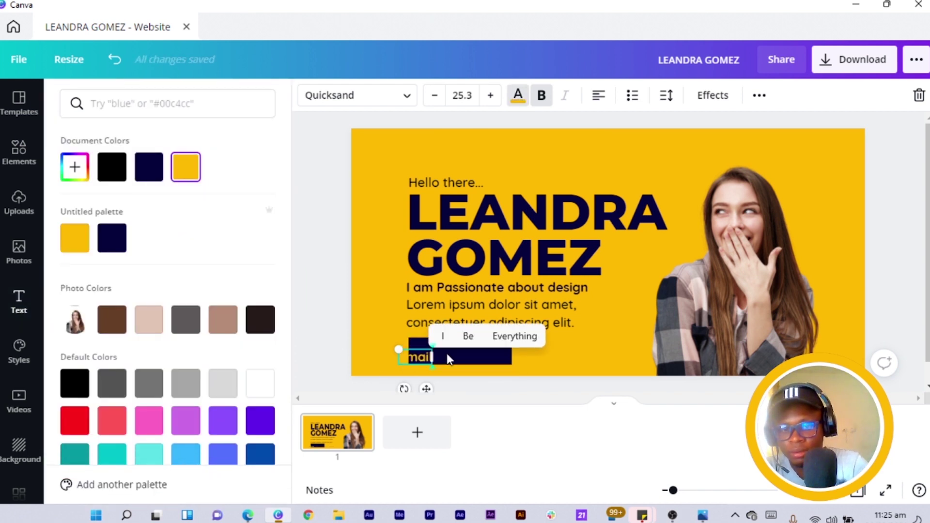
key("Home")
type("E")
key("ctrl+a")
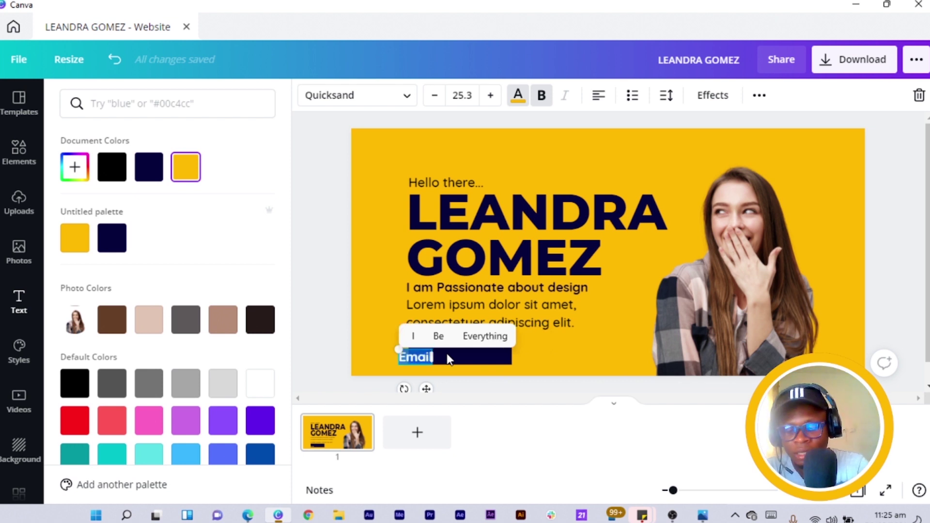
key("ctrl+z")
key("ctrl+z")
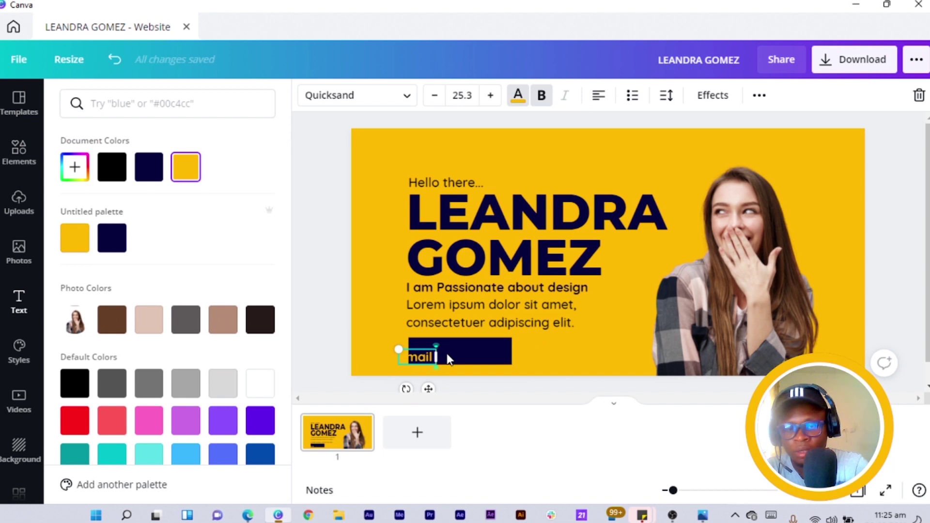
type("Me")
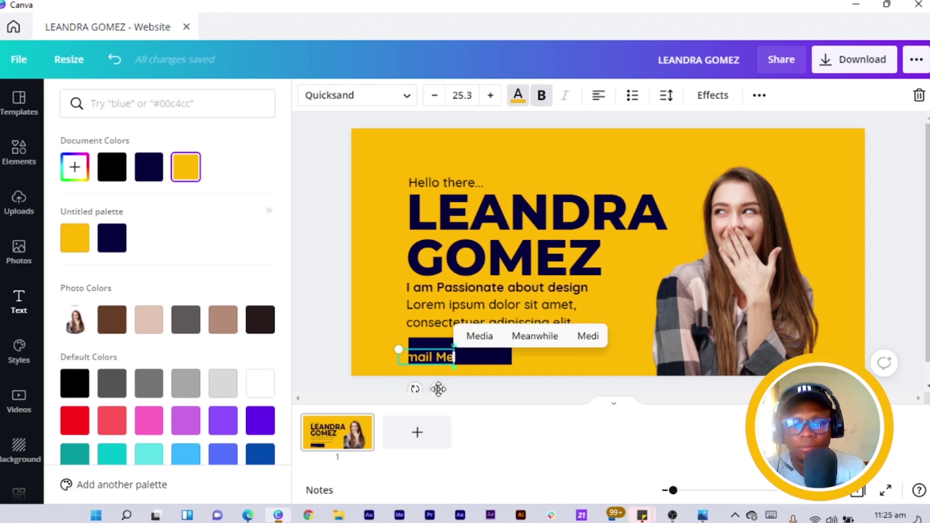
Center the Email Me label on the navy bar and select the button group.
mouse_move(451, 386)
left_mouse_down()
mouse_move(467, 386)
mouse_move(463, 379)
left_mouse_up()
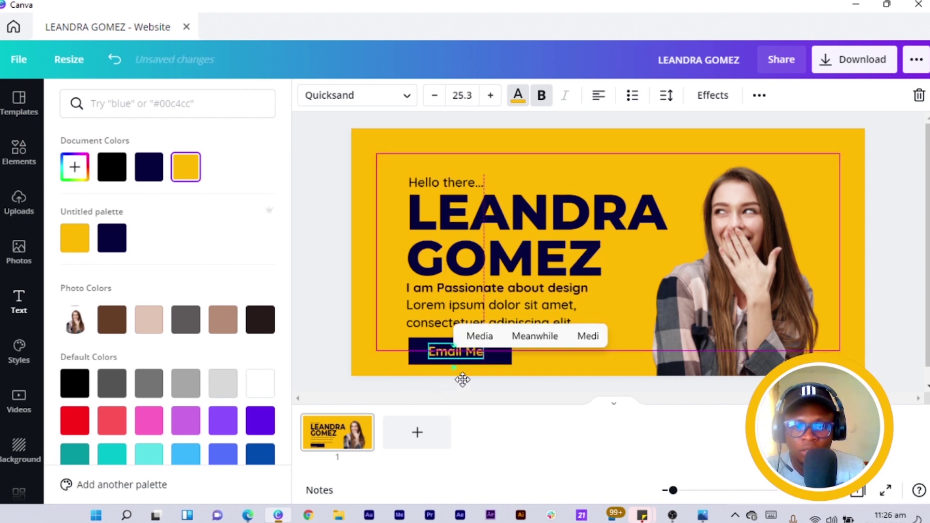
left_click(307, 322)
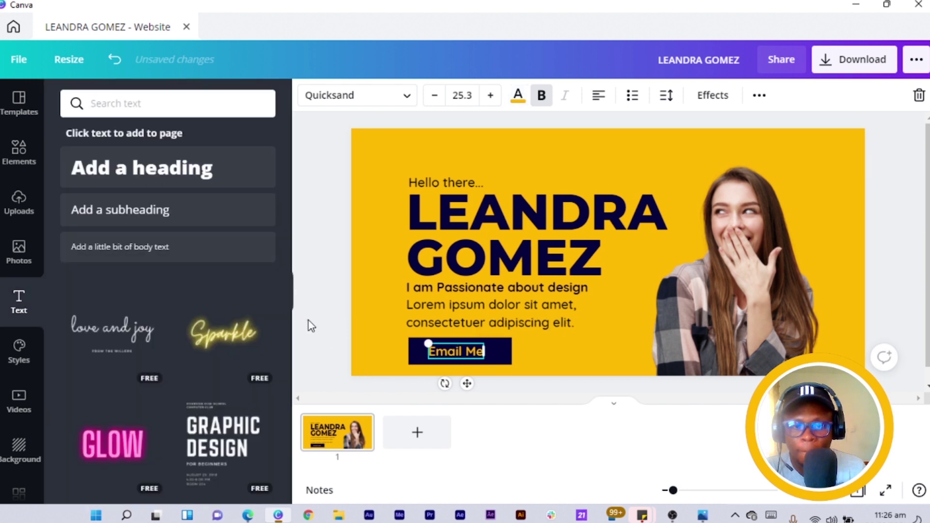
left_click(356, 363)
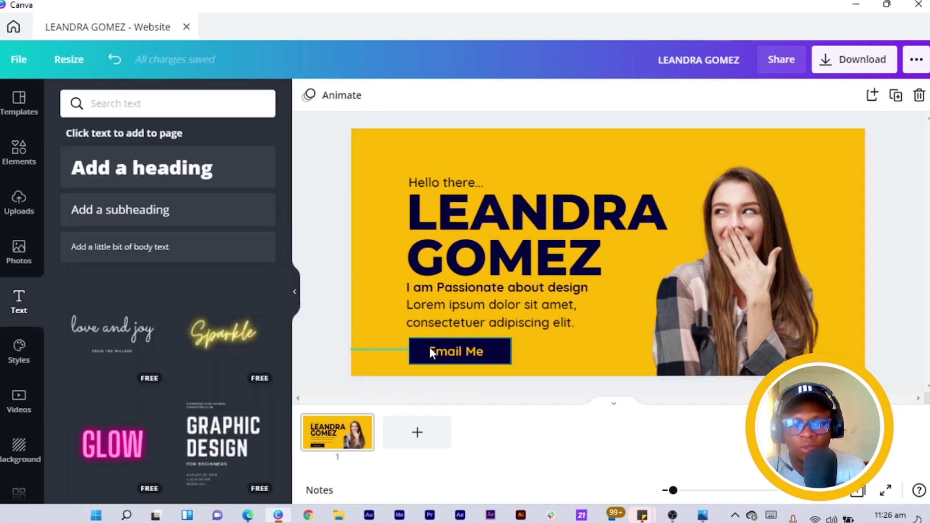
left_click(451, 349)
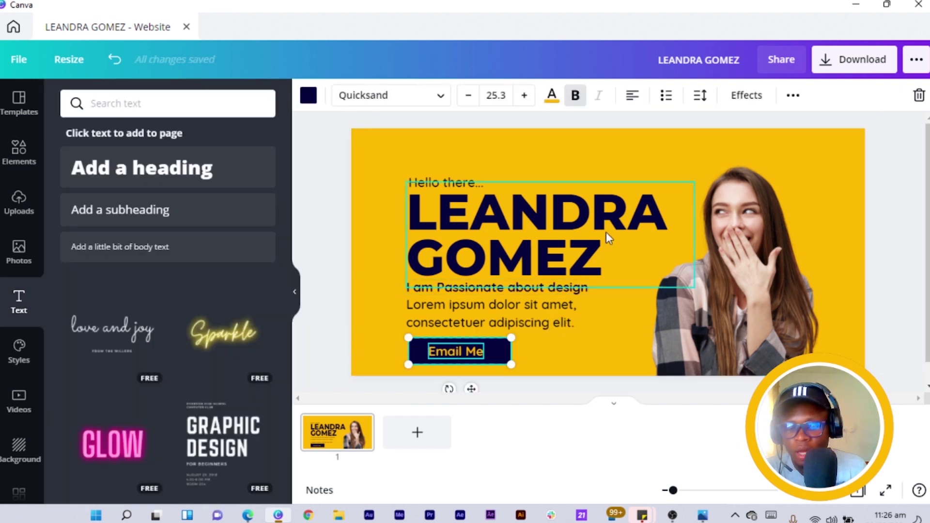
key("Escape")
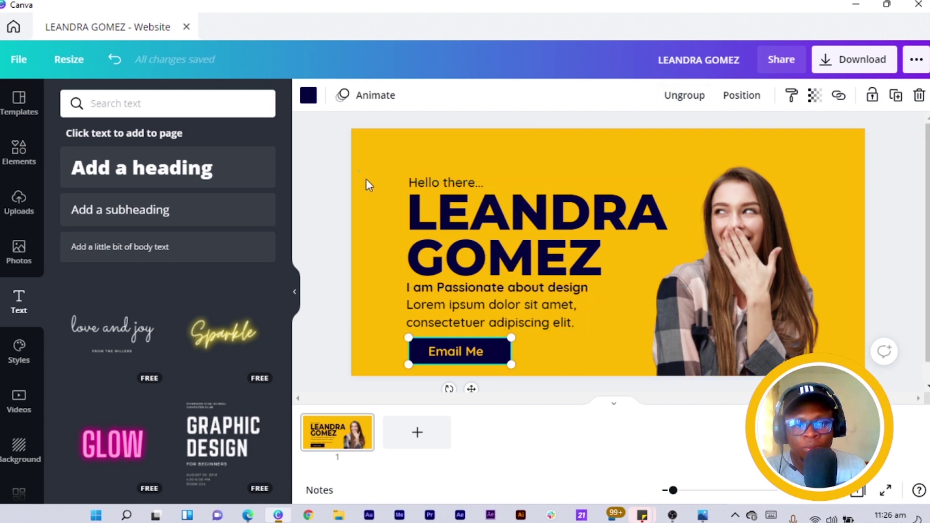
Raise the text block slightly, enlarge the woman's photo and lower its Blur below zero.
left_click_drag(366, 179, 489, 397)
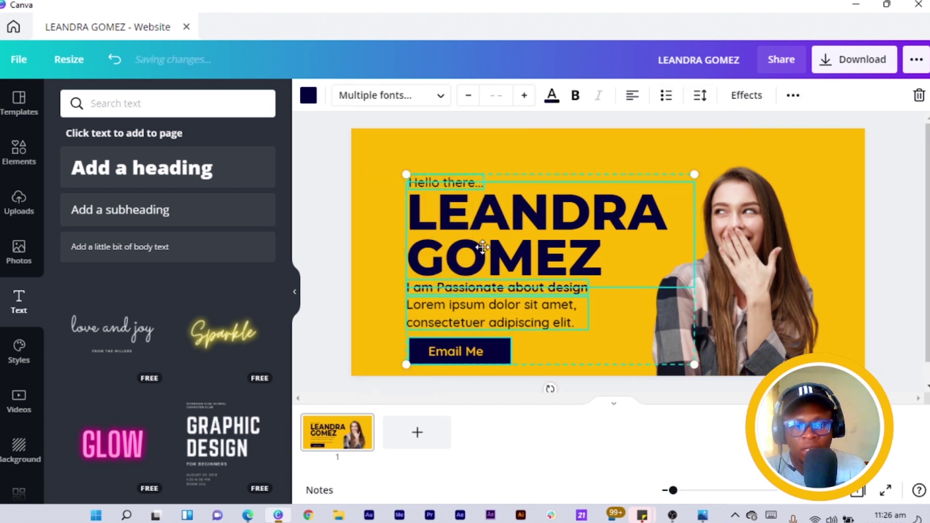
left_click_drag(483, 247, 483, 247)
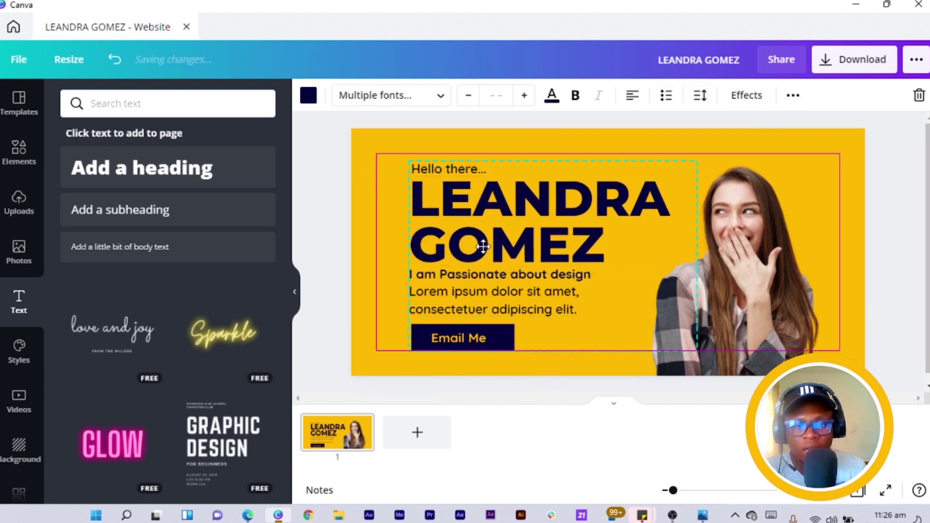
left_click(783, 238)
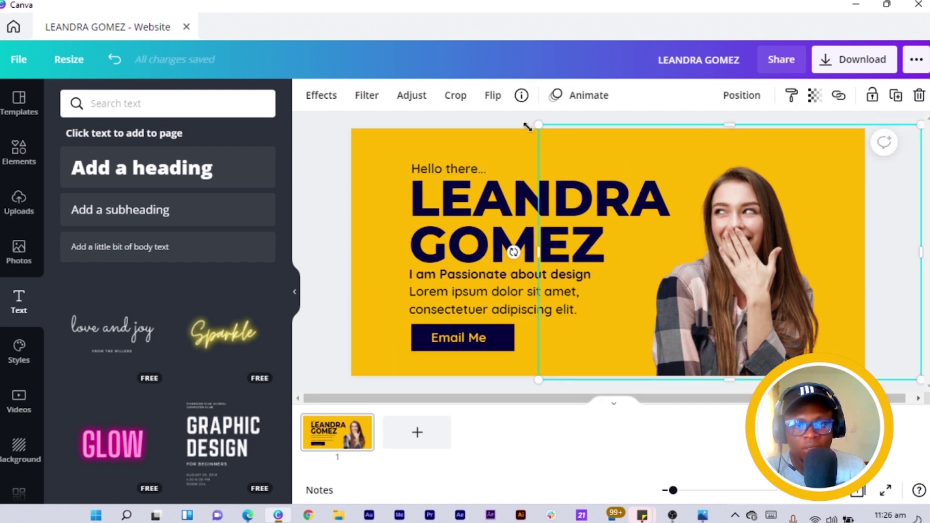
left_click_drag(533, 125, 494, 117)
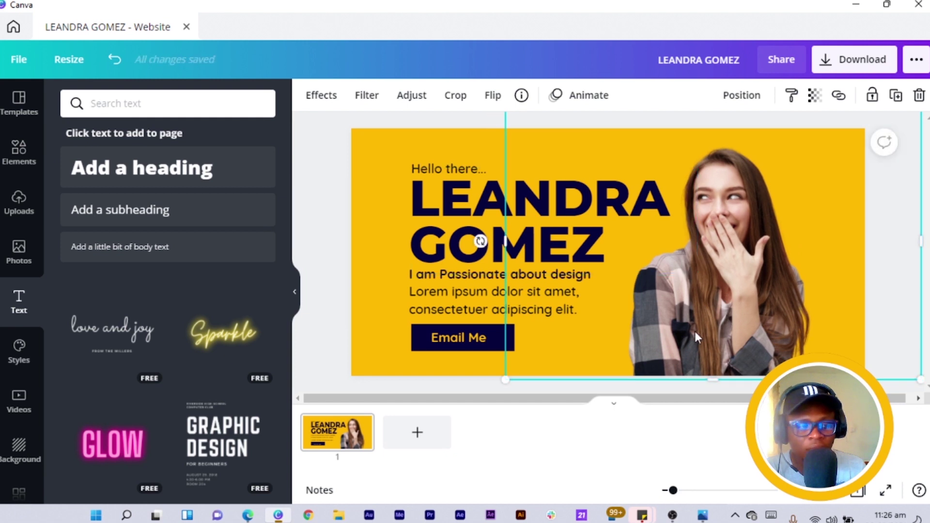
left_click(412, 97)
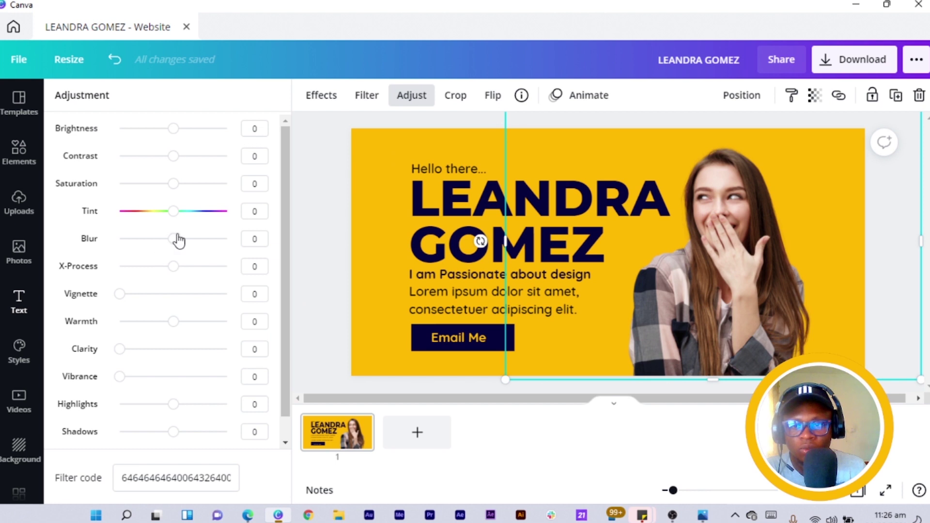
left_click_drag(173, 245, 165, 247)
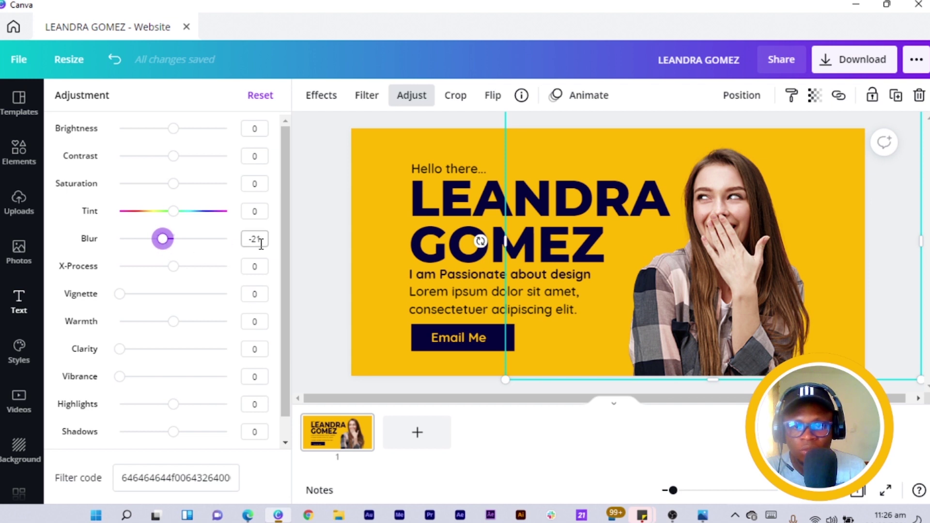
left_click(328, 263)
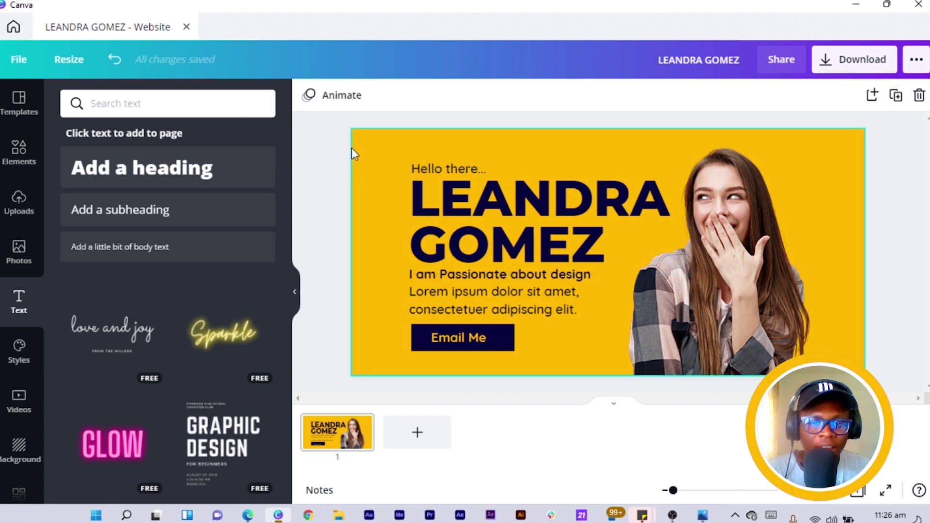
Scale the heading, body text and Email Me button down together and nudge them right.
left_click_drag(353, 152, 520, 384)
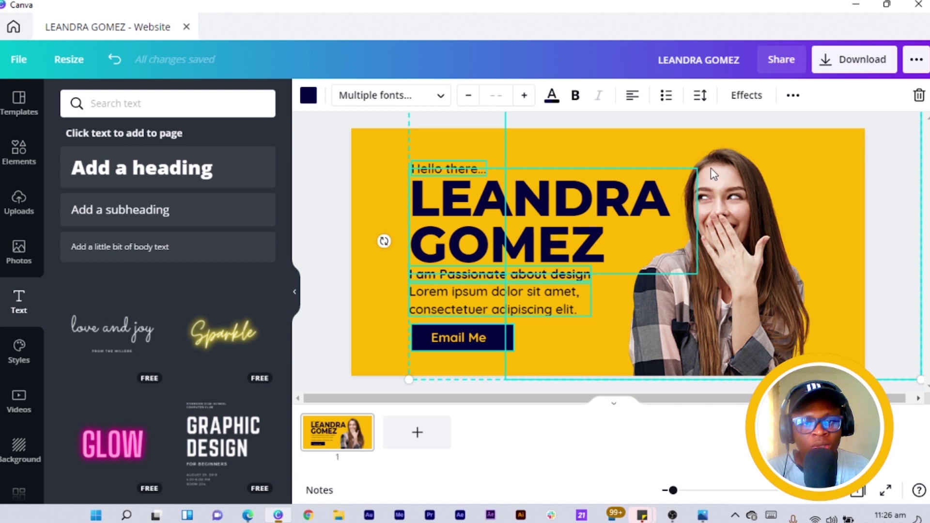
left_click_drag(346, 144, 461, 356)
left_click_drag(697, 160, 670, 212)
left_click_drag(537, 236, 543, 236)
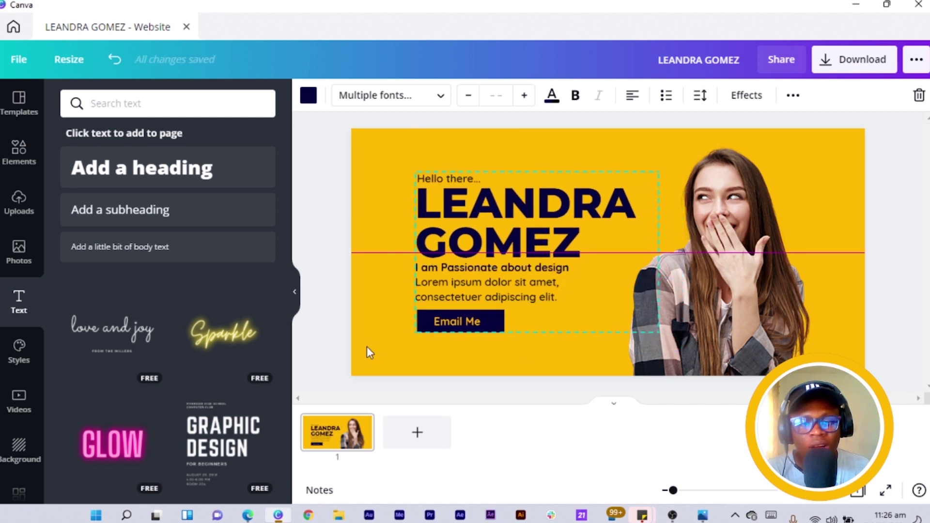
left_click(343, 333)
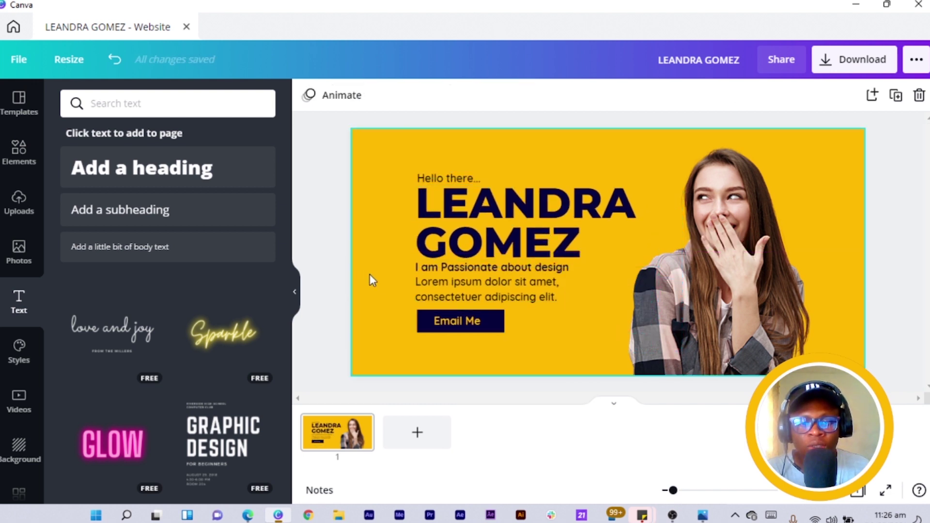
Nudge the body paragraph and Email Me button slightly lower with the arrow key.
left_click_drag(342, 272, 490, 330)
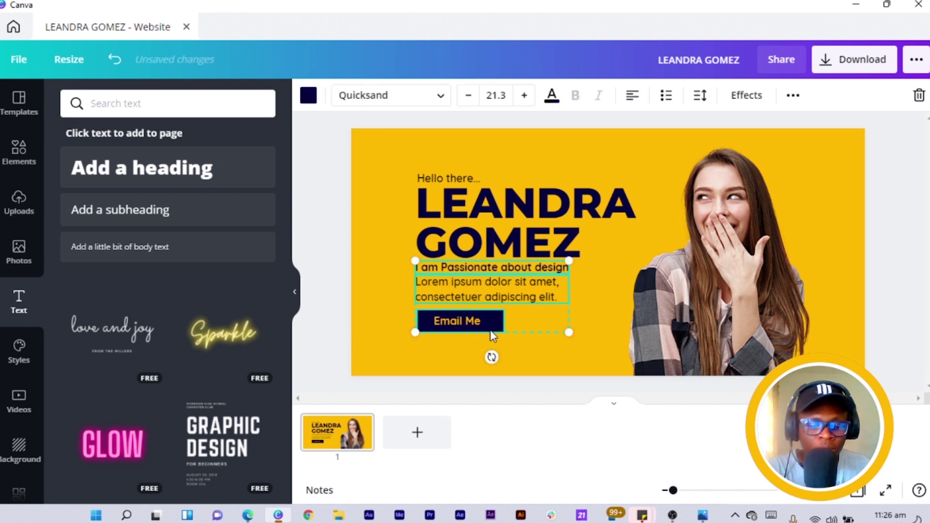
key("Down")
key("Down")
key("Down")
key("Down")
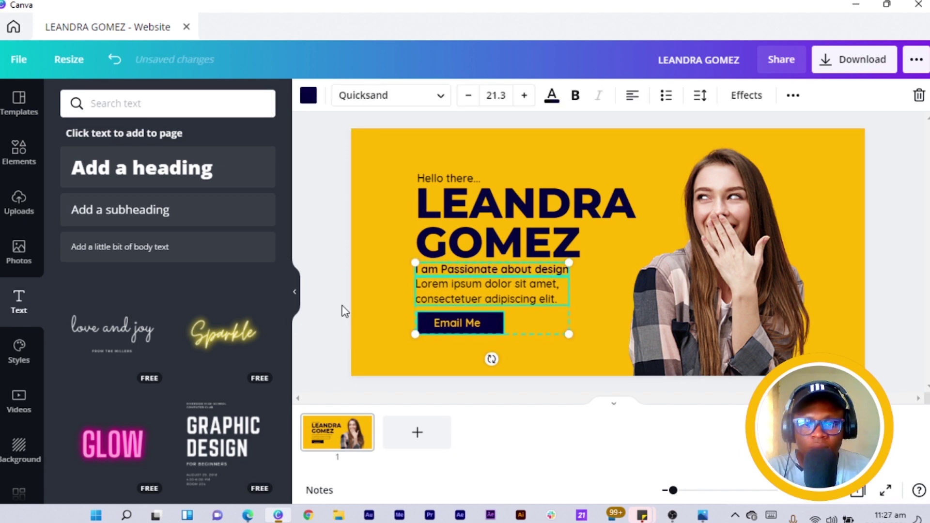
left_click(342, 303)
left_click_drag(339, 287, 475, 339)
key("Down")
key("Down")
key("Down")
key("Down")
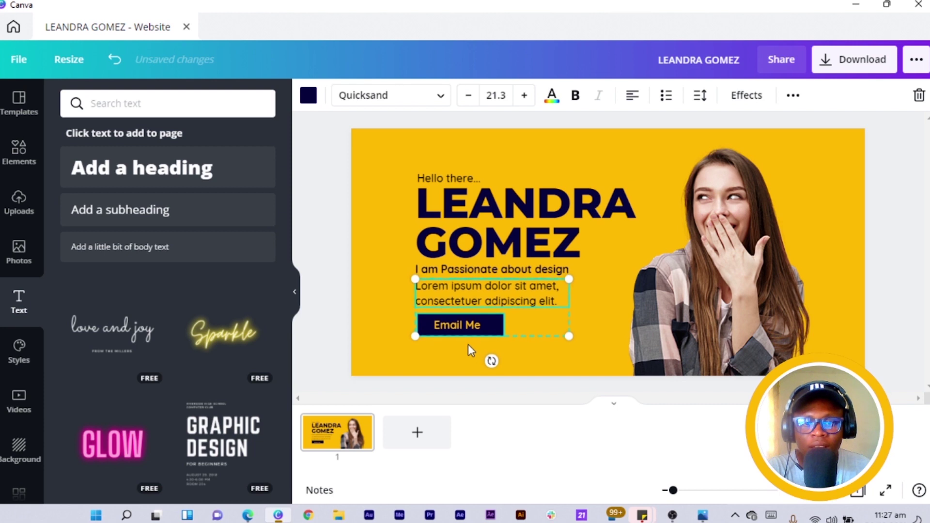
key("Escape")
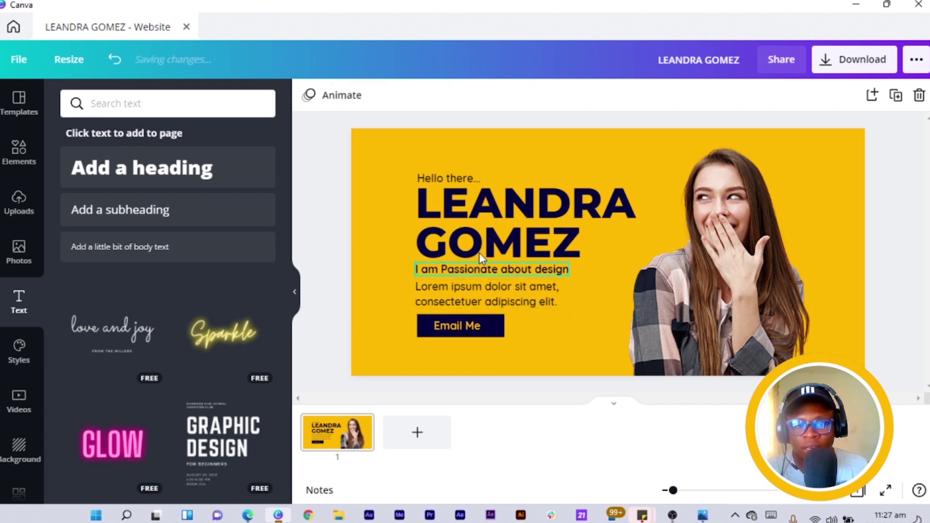
left_click(422, 182)
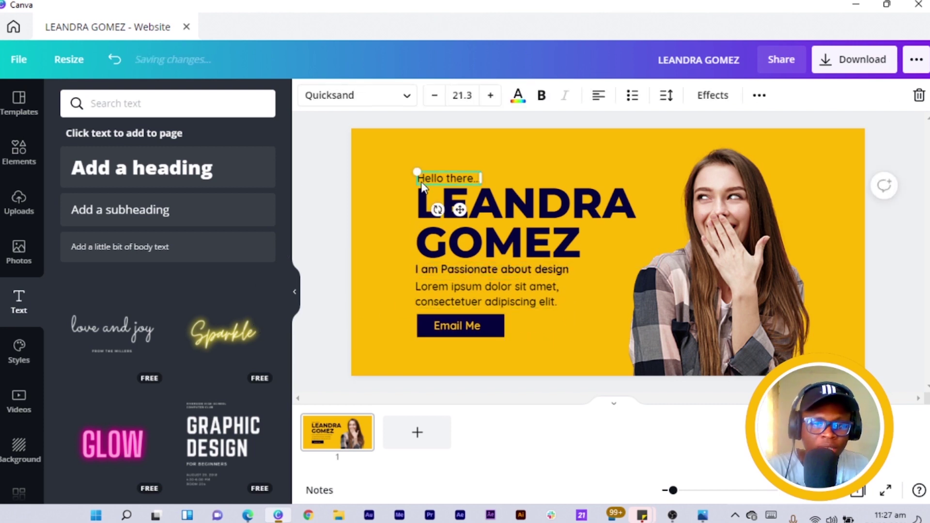
left_click(324, 162)
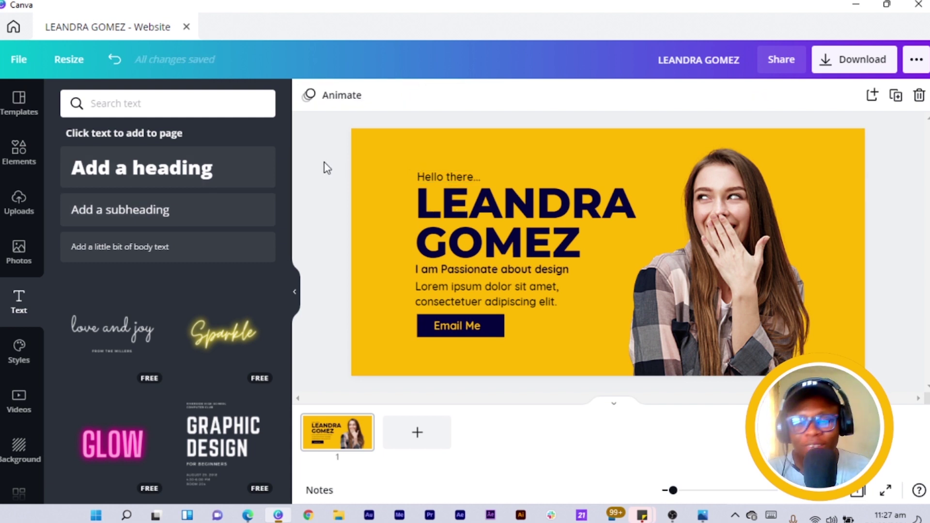
key("c")
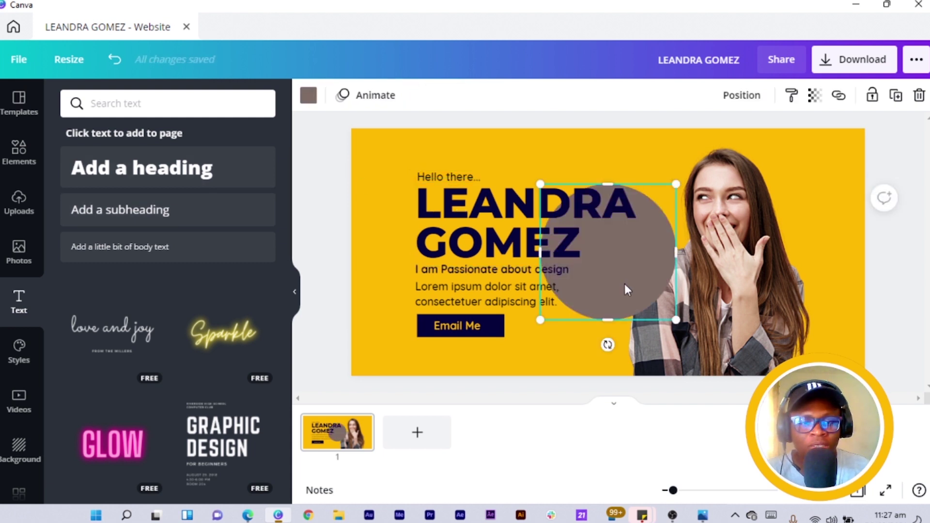
left_click_drag(625, 288, 746, 240)
right_click(754, 345)
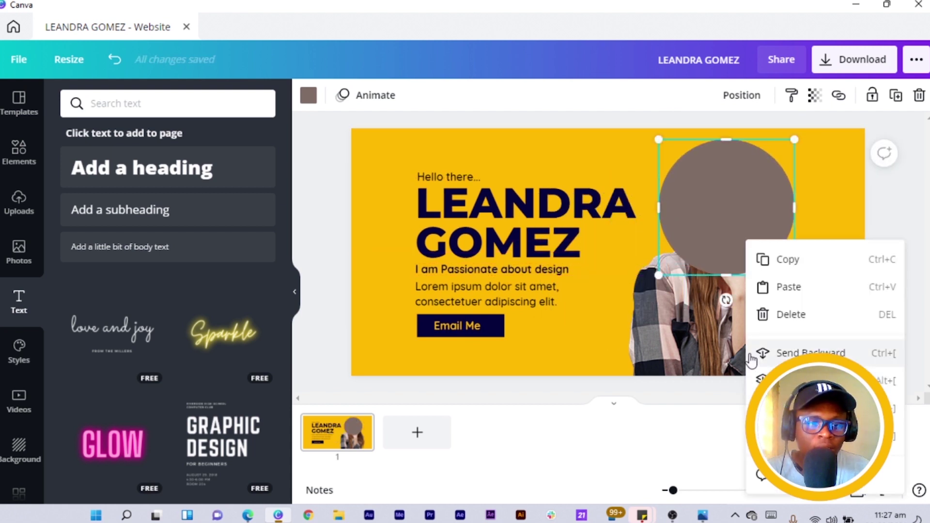
left_click(811, 353)
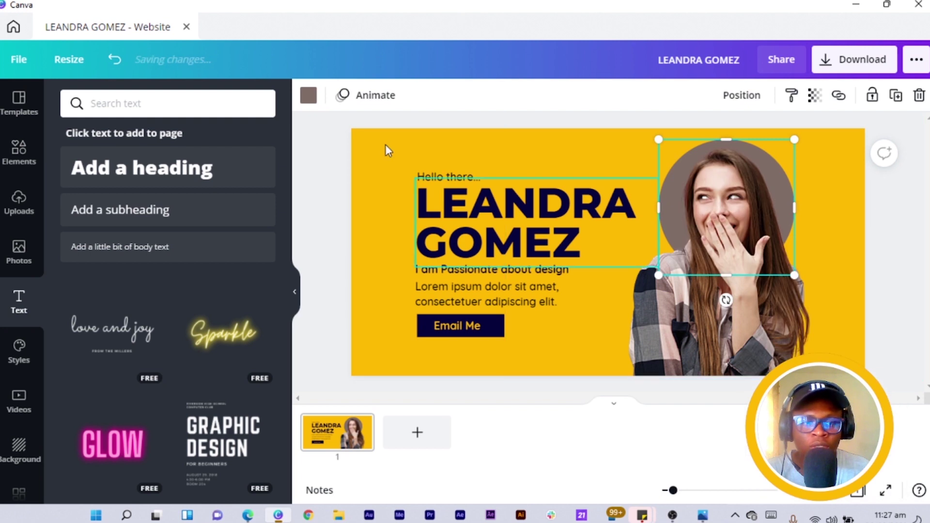
left_click(308, 97)
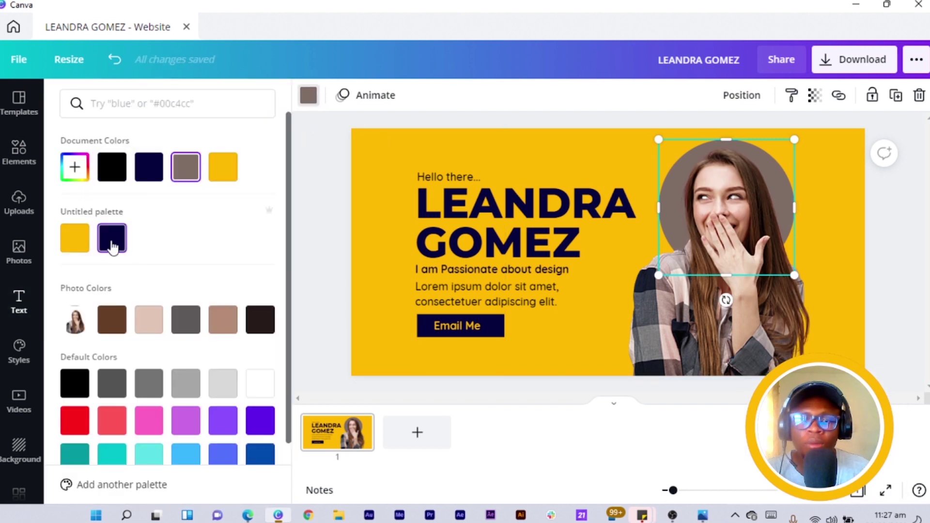
left_click(112, 238)
key("Escape")
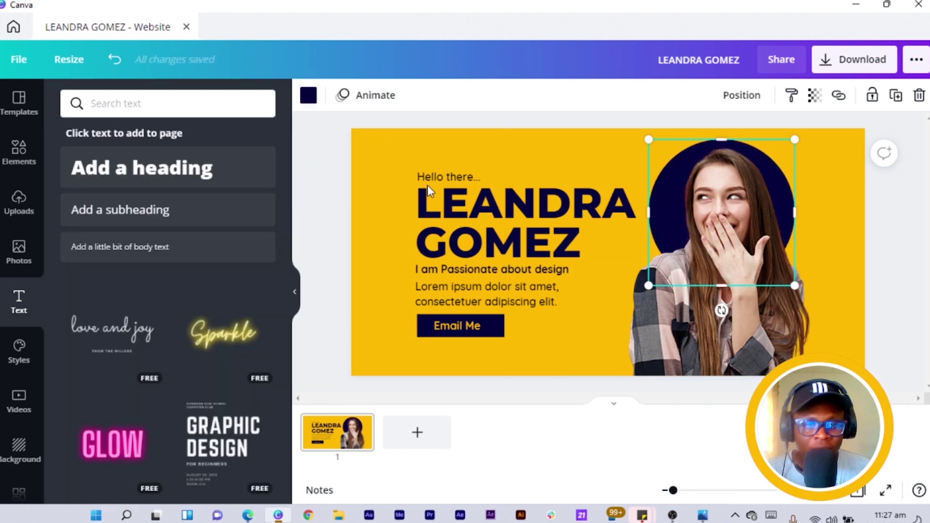
left_click(323, 179)
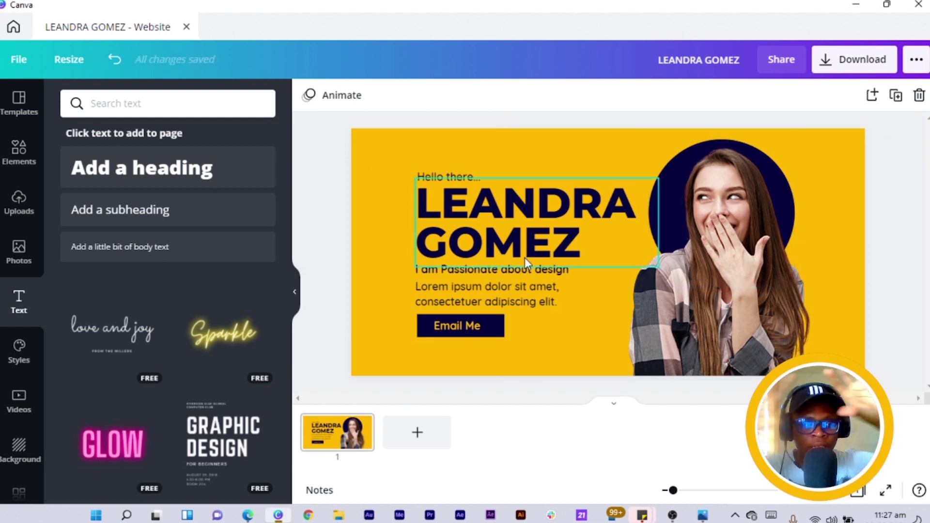
Add a second page and give it a navy background.
left_click(418, 448)
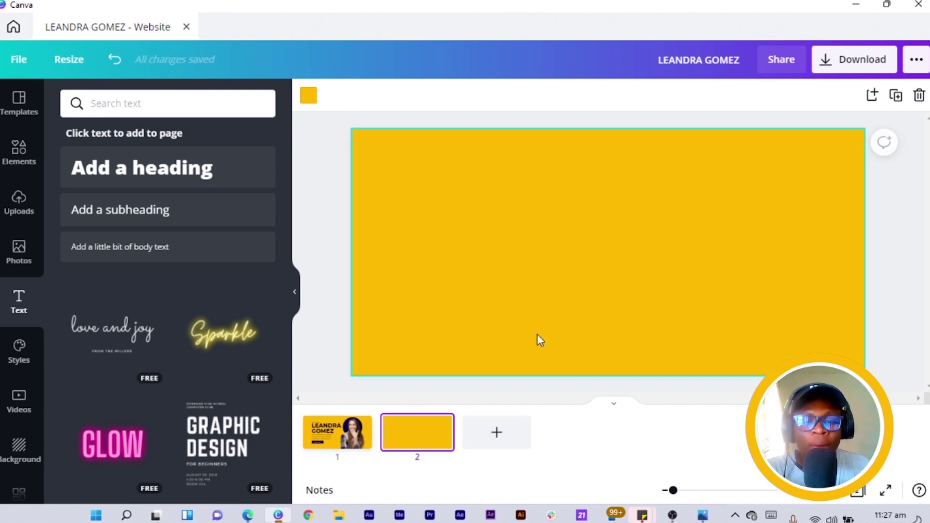
left_click(443, 313)
left_click(309, 95)
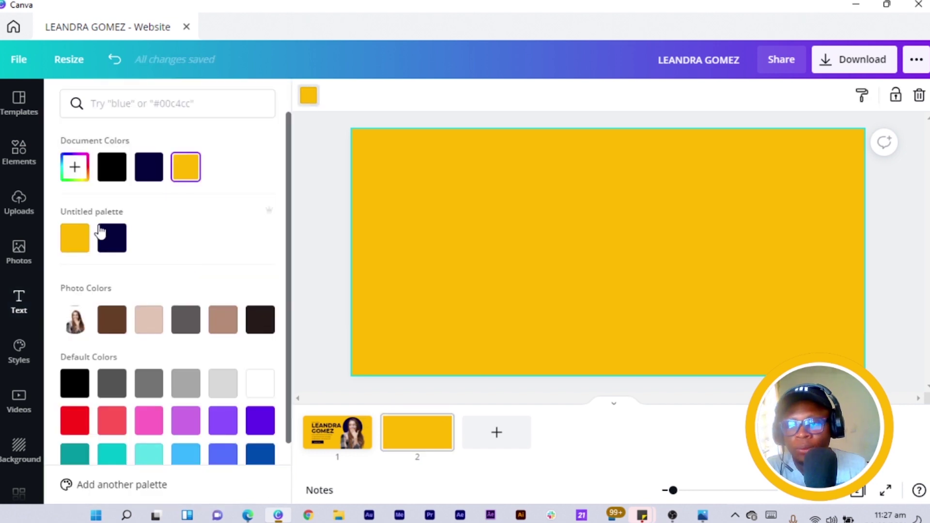
left_click(112, 238)
left_click(338, 432)
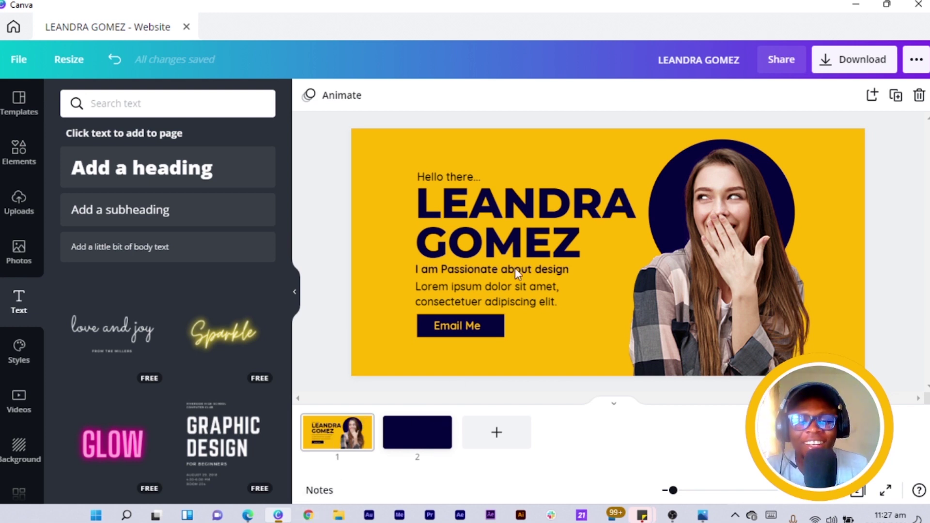
left_click(522, 202)
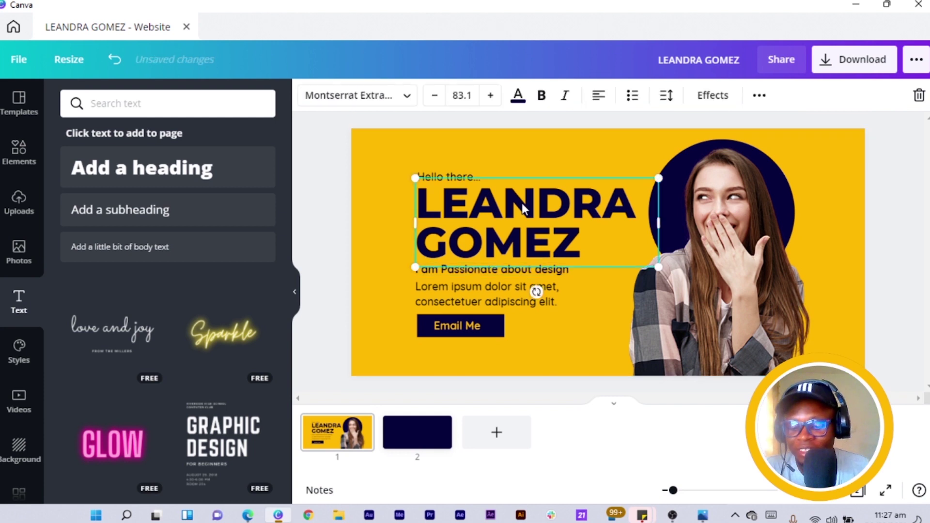
left_click(404, 430)
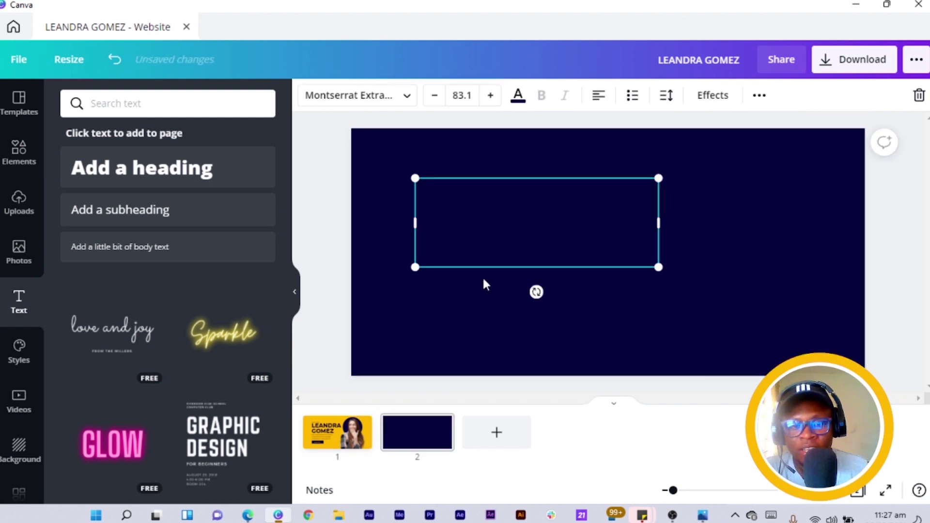
left_click(518, 95)
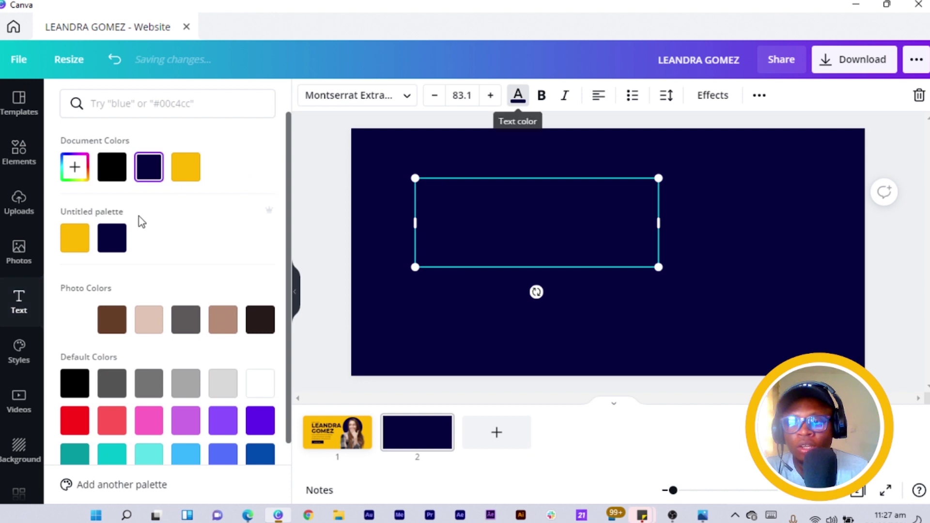
left_click(74, 238)
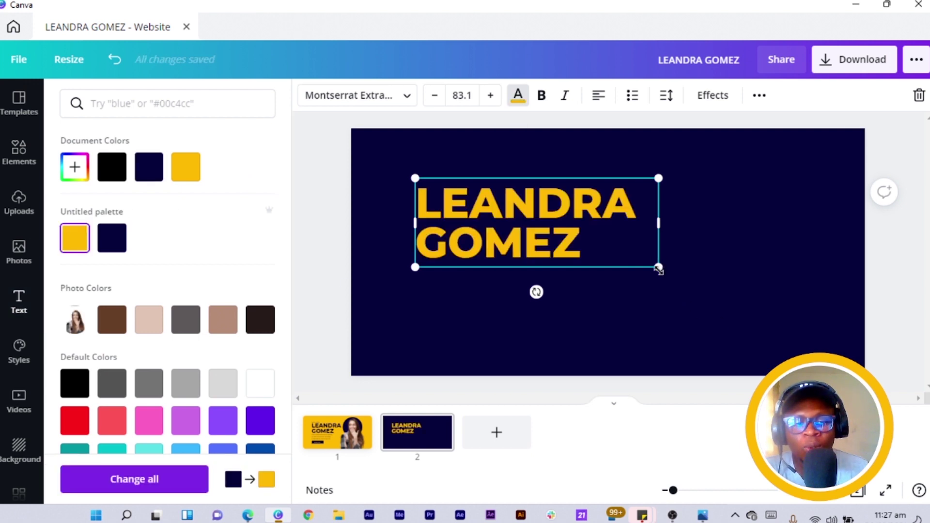
left_click_drag(651, 269, 548, 260)
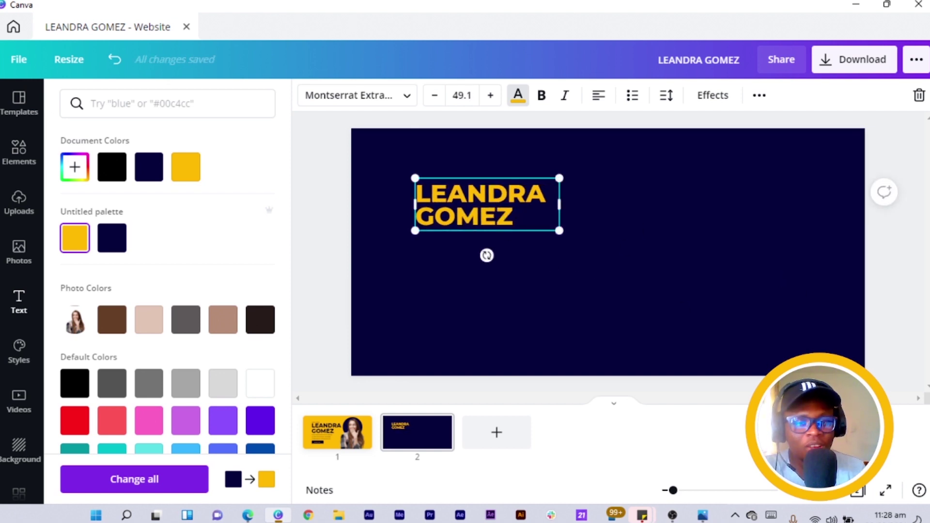
Retype the copied heading as 'ABOUT ME' and move it to the top-left margin.
double_click(484, 195)
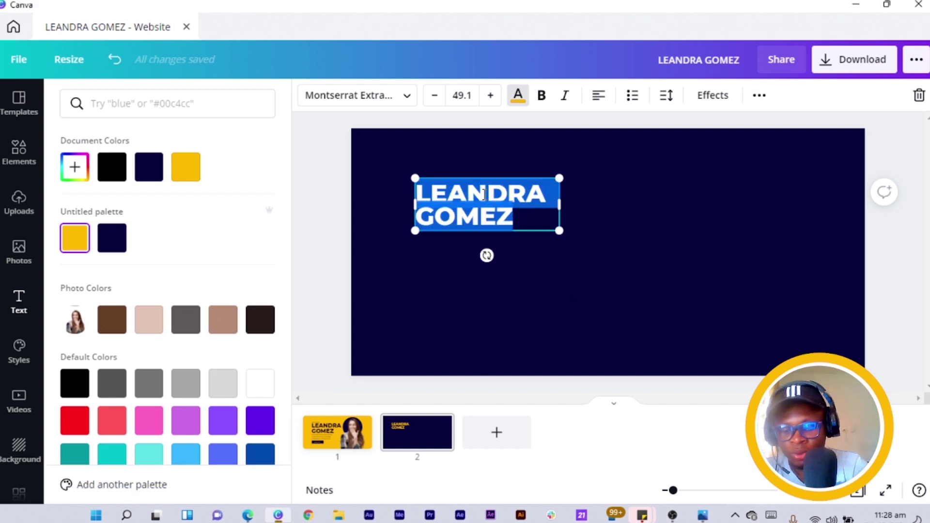
type("ABU")
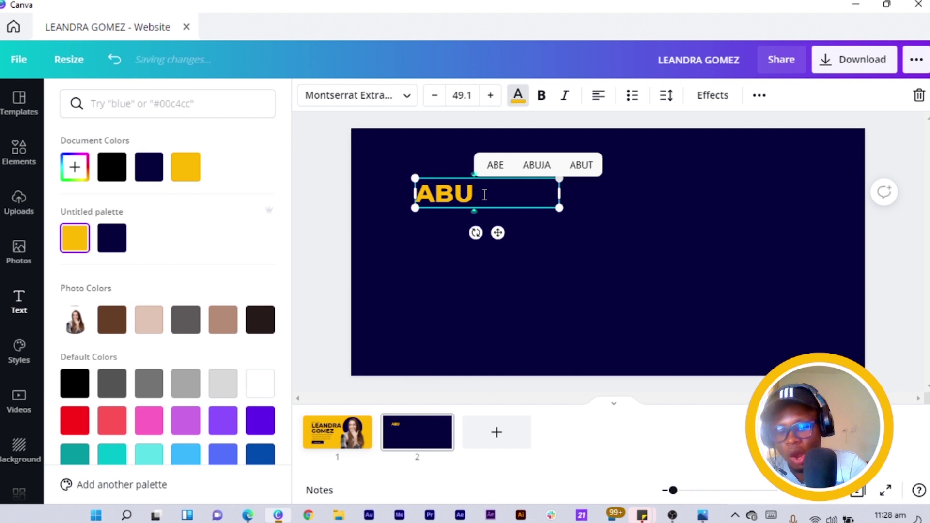
key("BackSpace")
type("P")
key("BackSpace")
type("O")
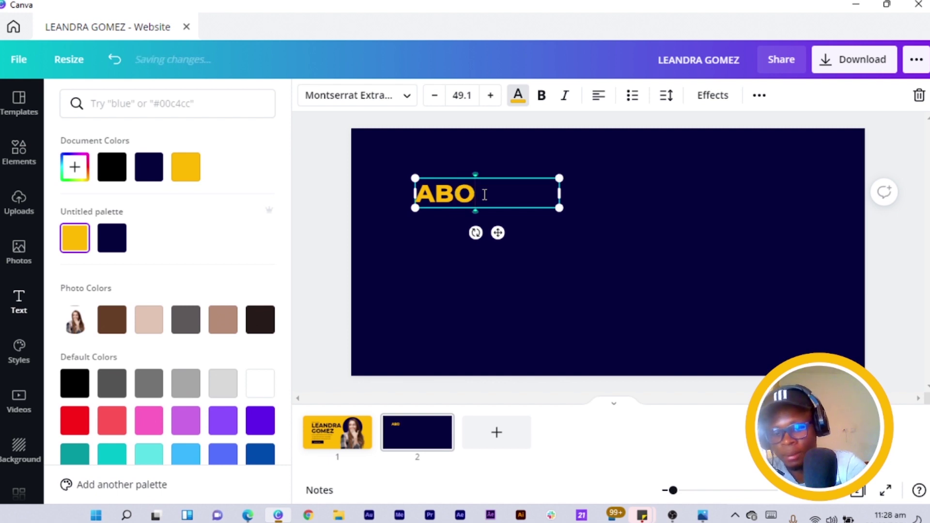
type("UT ME")
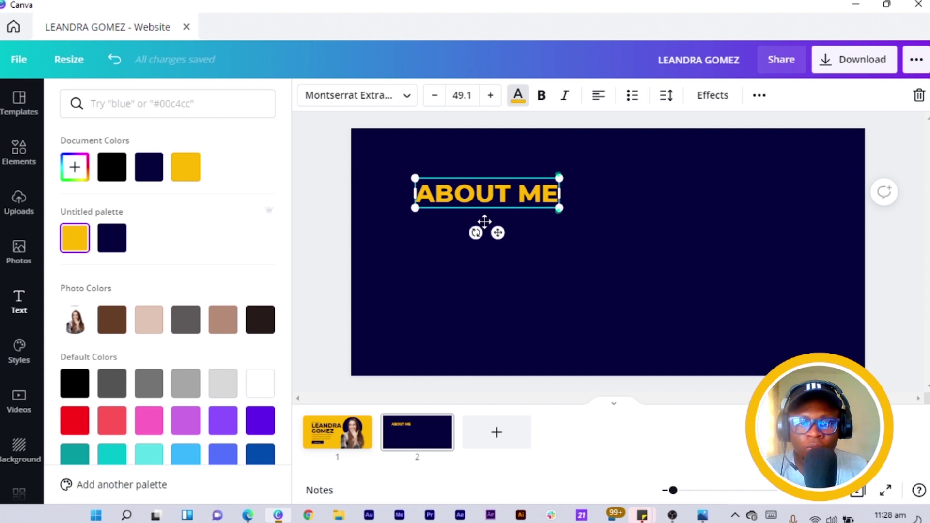
left_click_drag(484, 221, 460, 212)
scroll(462, 213, "up", 5)
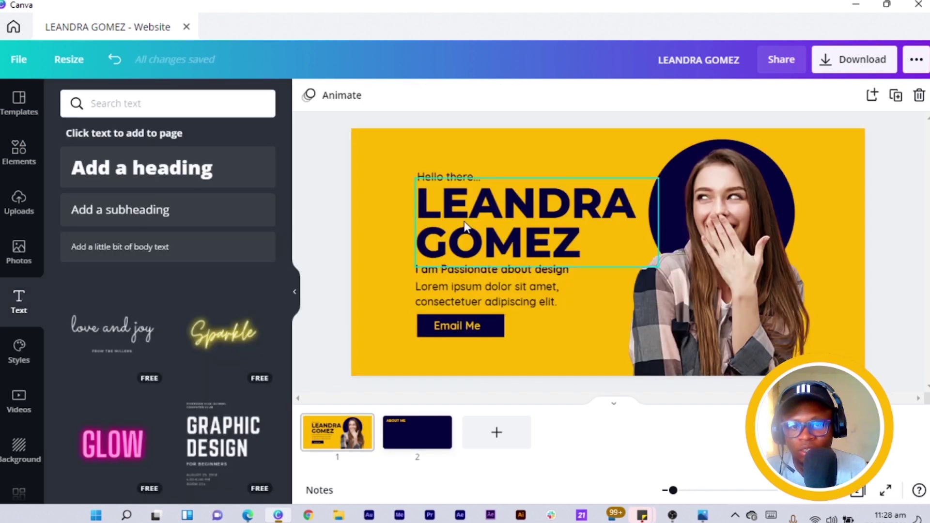
Add a straight line on page 1 and rotate it vertical beside the hero text.
scroll(464, 221, "down", 5)
scroll(463, 227, "up", 5)
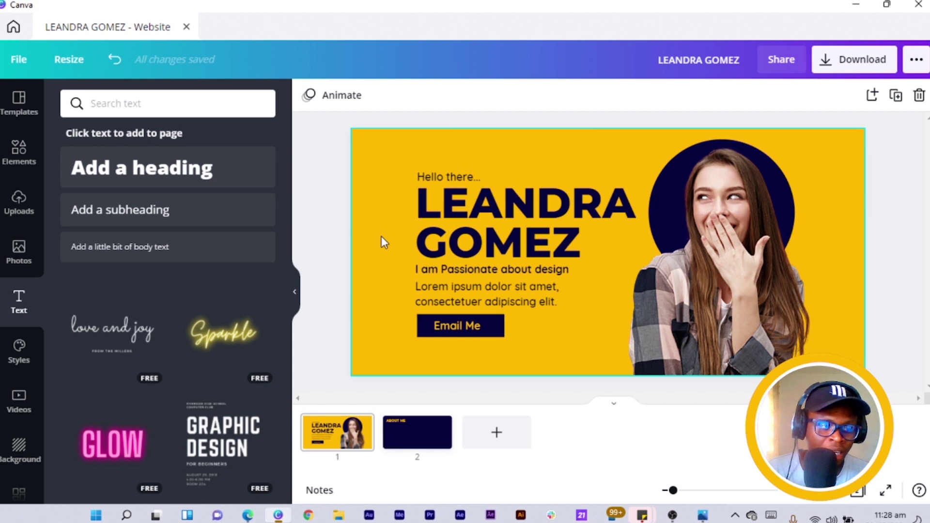
key("l")
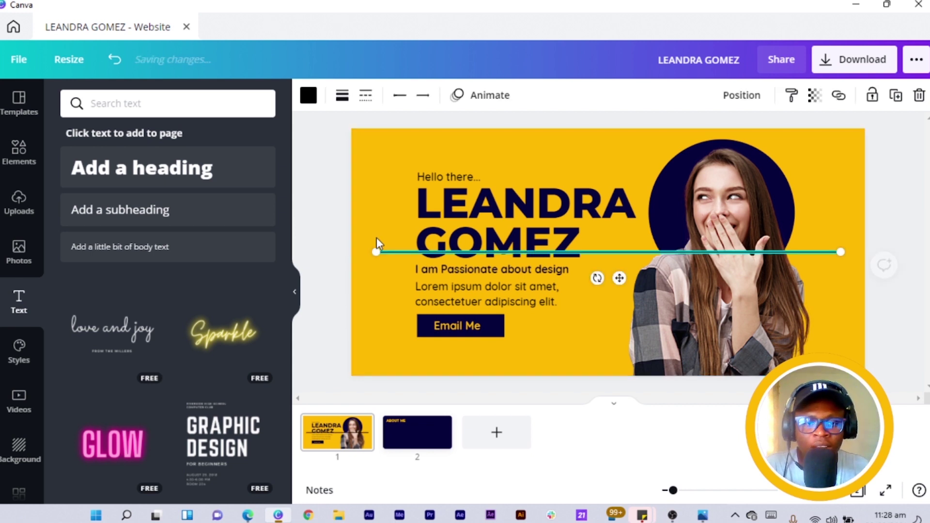
left_click_drag(598, 279, 439, 257)
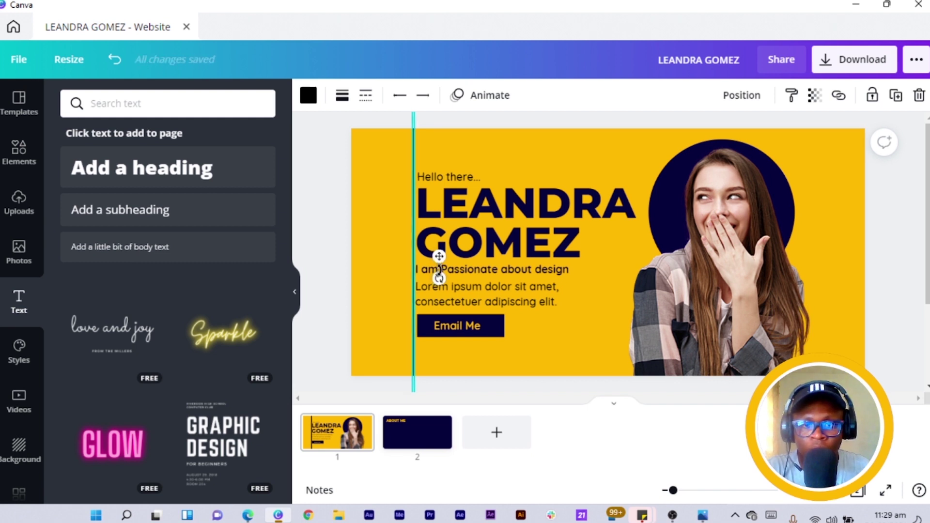
Align the Email Me button with the hero text along the vertical line.
left_click(488, 225)
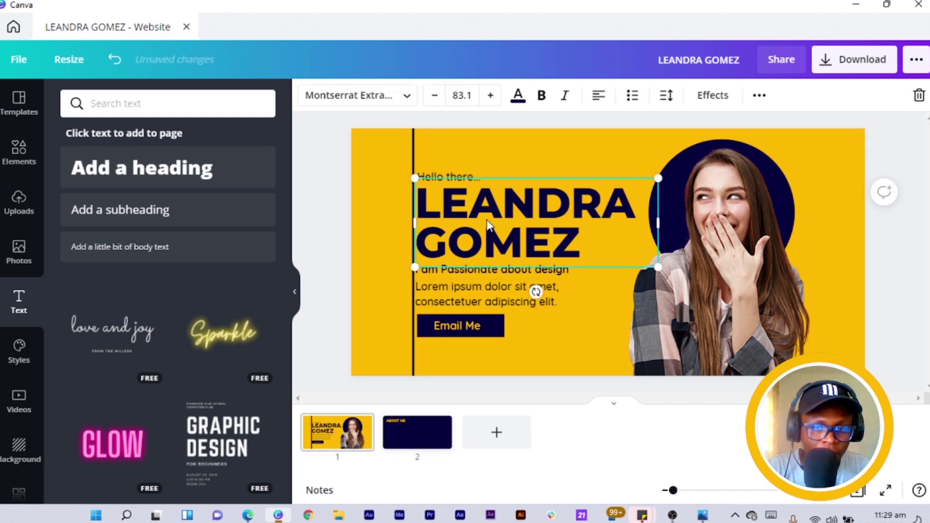
left_click(463, 177)
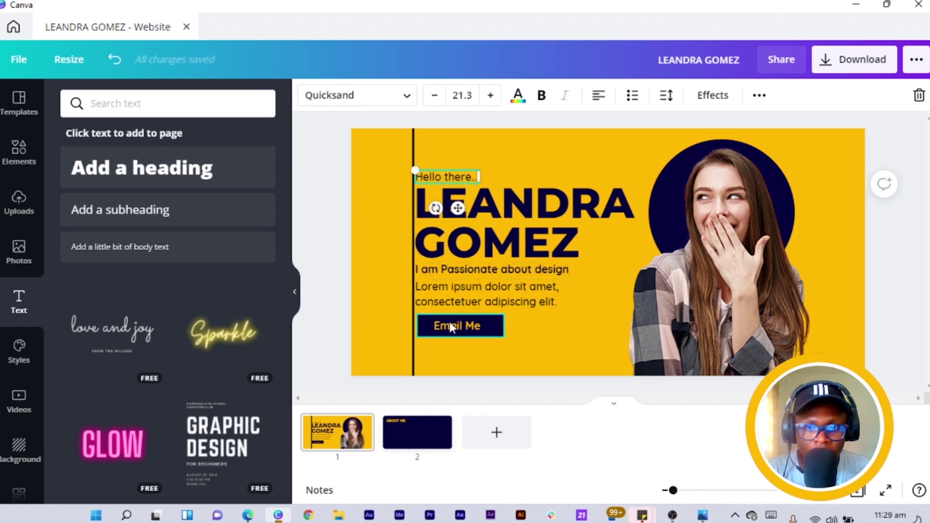
left_click_drag(499, 334, 489, 352)
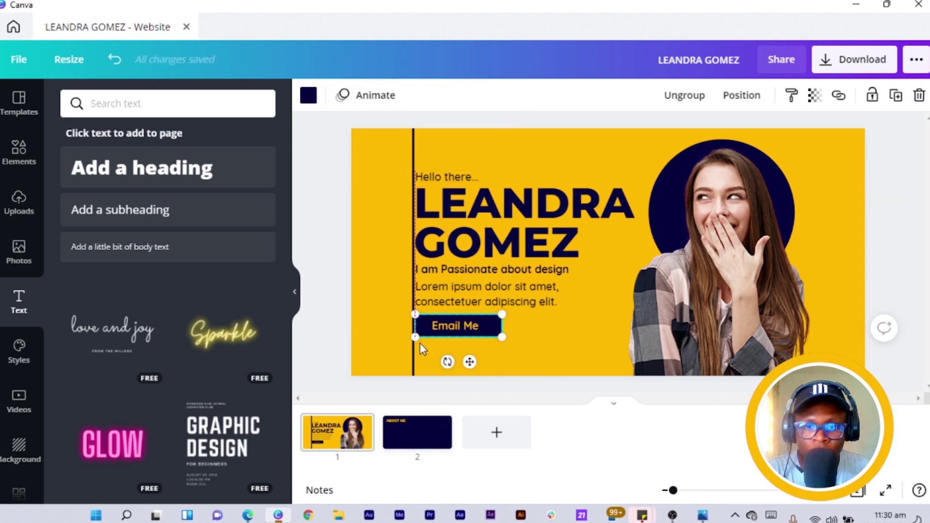
left_click(413, 359)
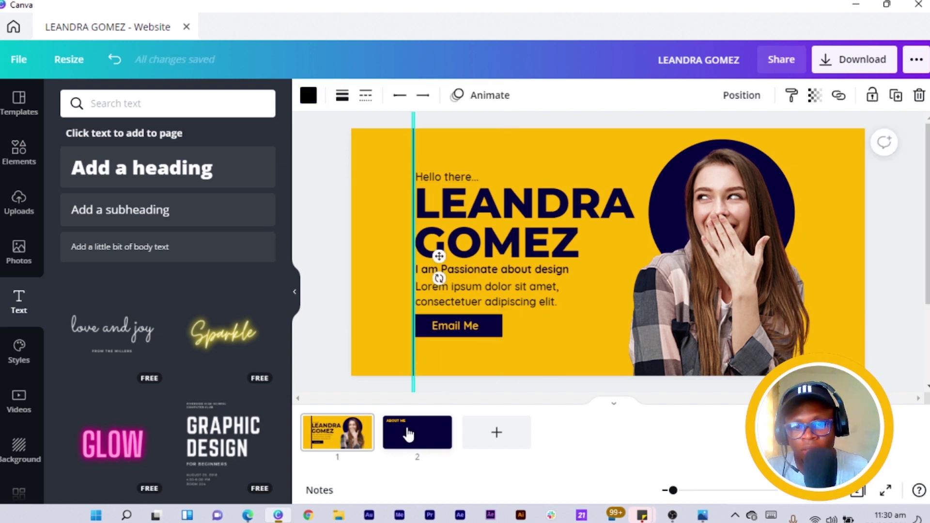
On the About Me page, snap the ABOUT ME heading right of the vertical line and shrink it slightly.
left_click(409, 435)
left_click(418, 266)
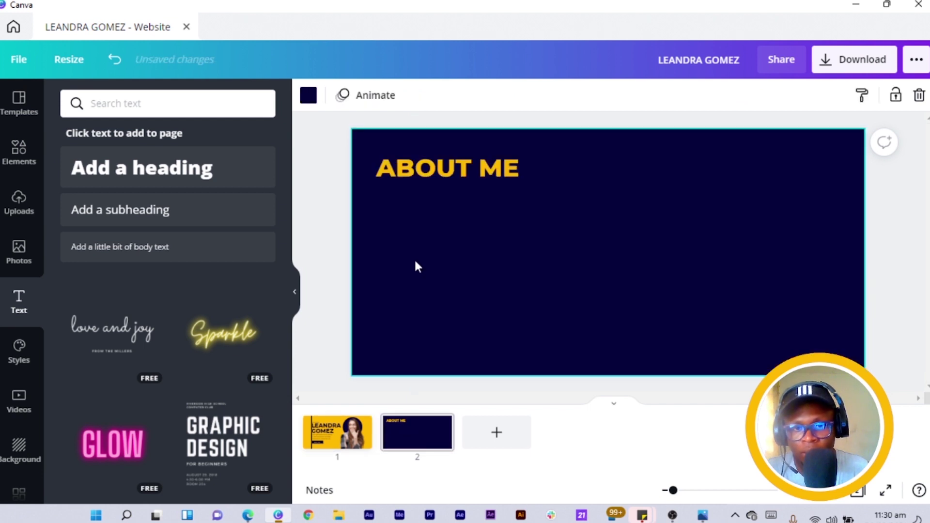
left_click(414, 258)
left_click(457, 170)
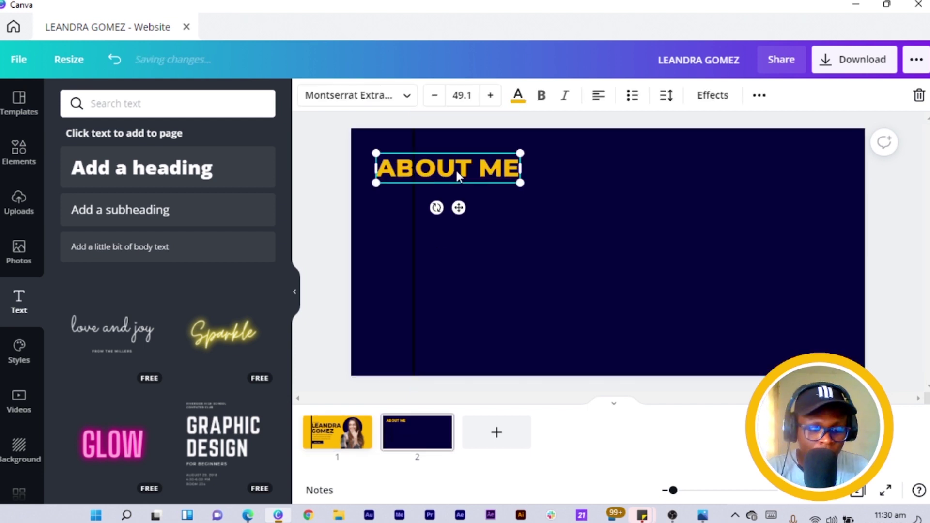
left_click_drag(457, 171, 495, 170)
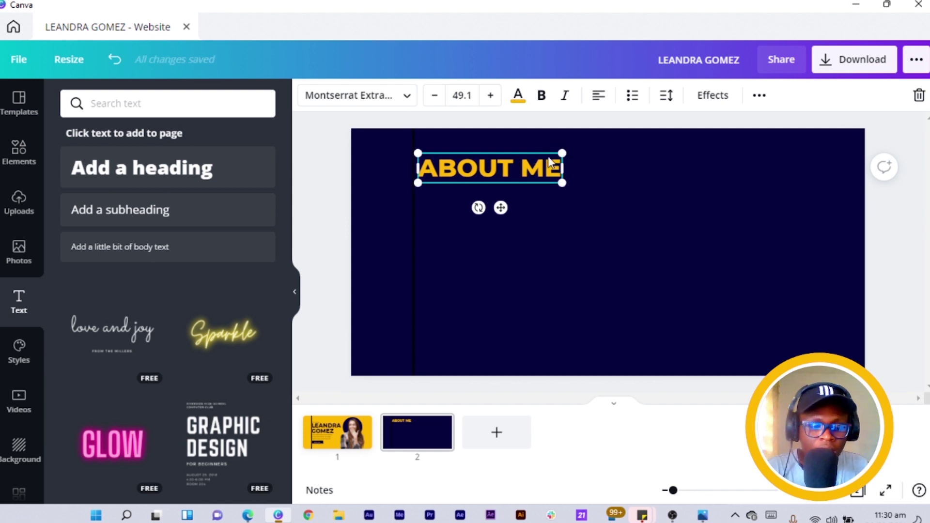
left_click_drag(550, 158, 548, 156)
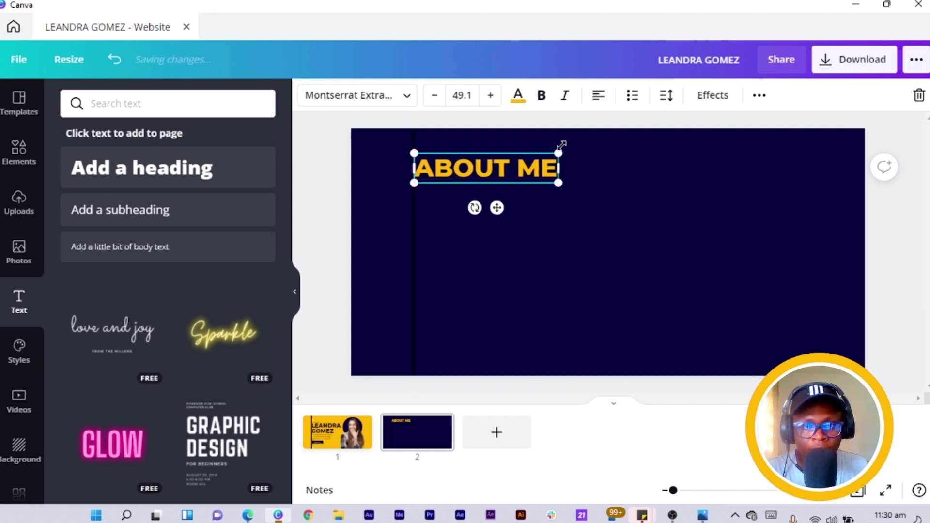
left_click(576, 258)
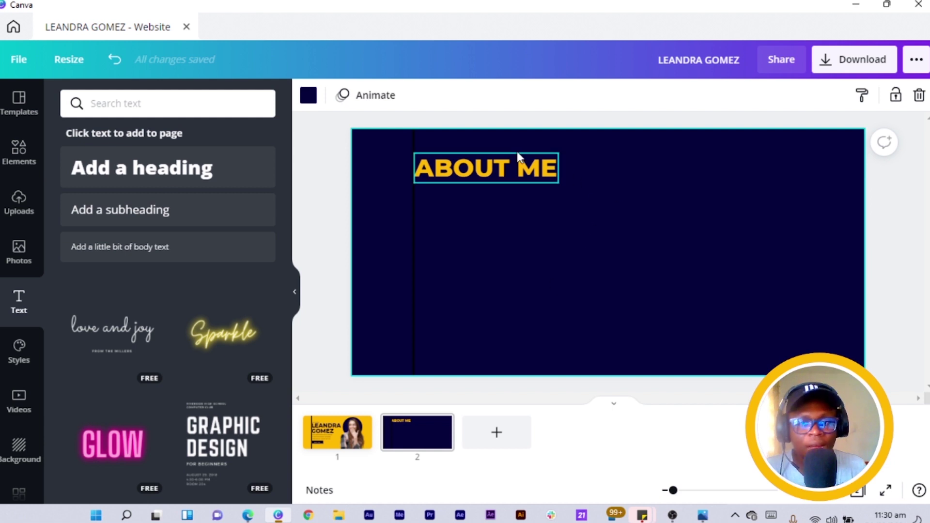
left_click(557, 170)
left_click_drag(552, 147, 540, 157)
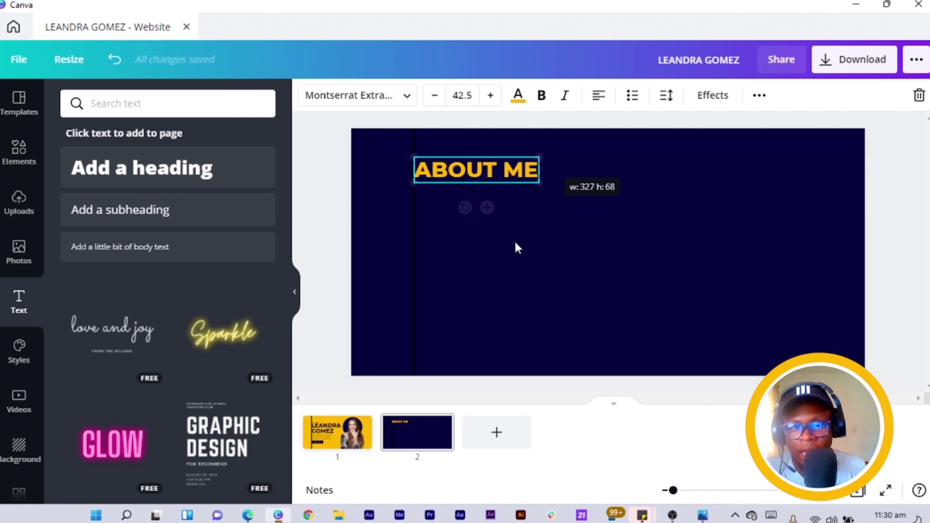
left_click(515, 245)
Add a yellow line, shorten it, and place it just under ABOUT ME.
key("l")
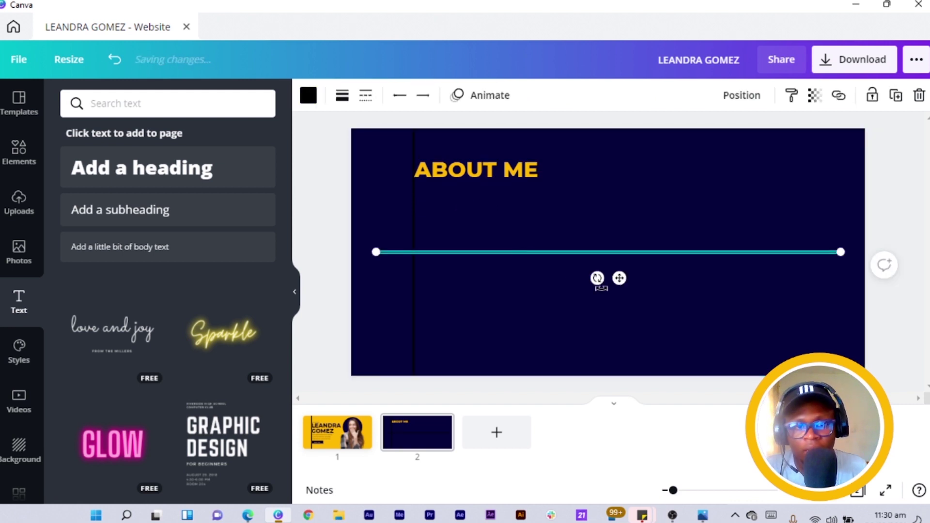
left_click(308, 95)
left_click(74, 238)
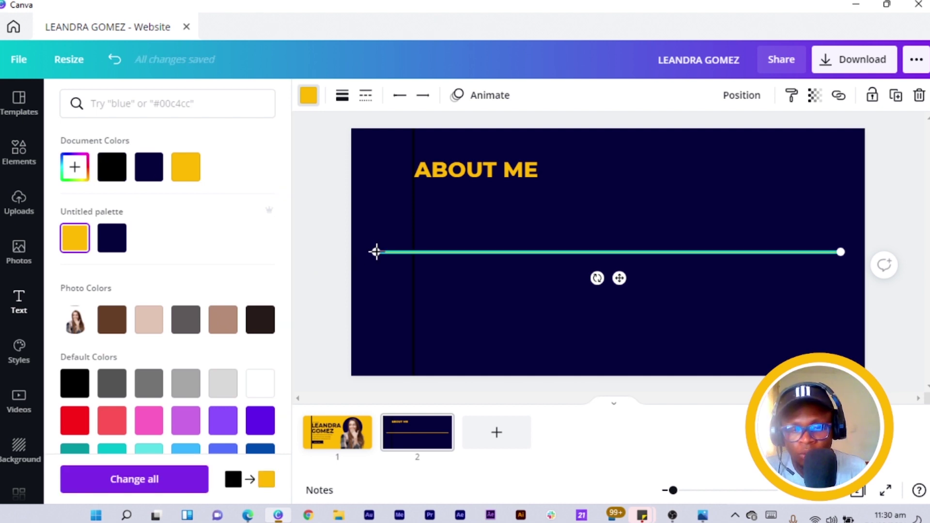
left_click_drag(394, 251, 793, 252)
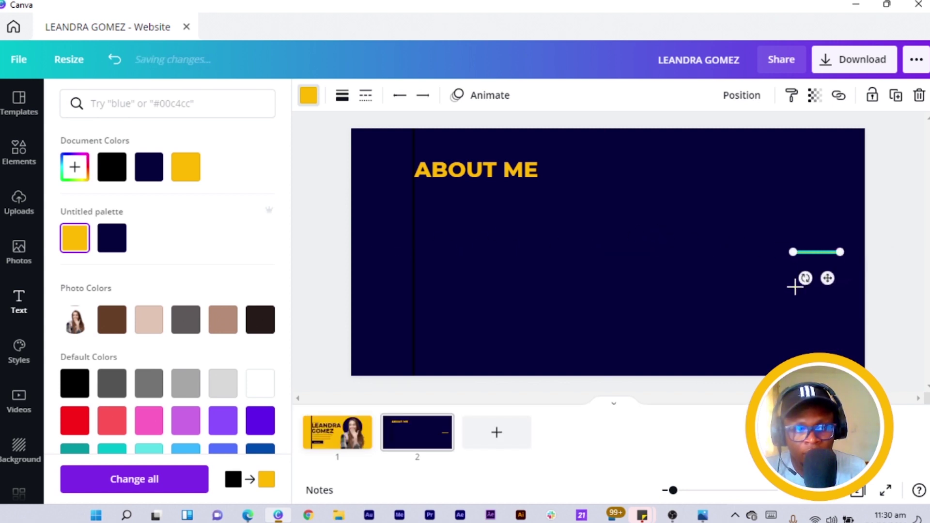
left_click_drag(827, 278, 453, 215)
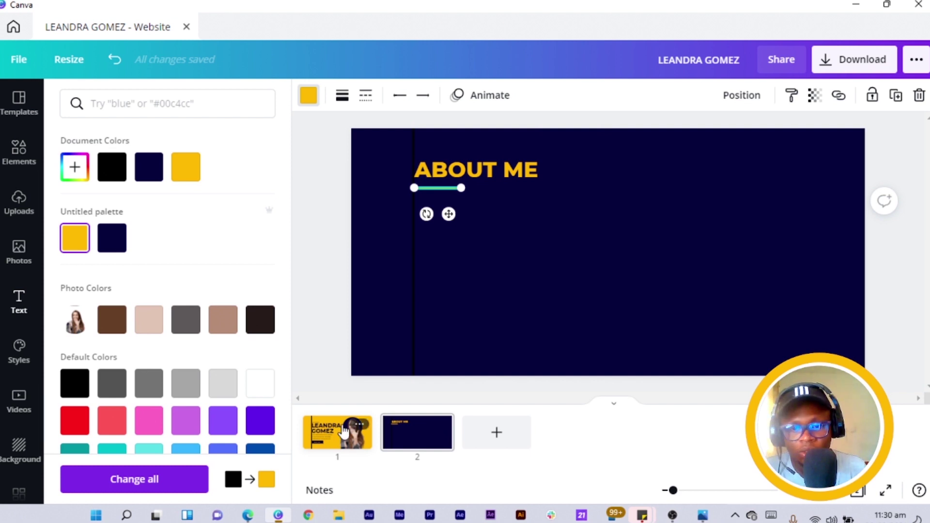
Select the Lorem ipsum body text on page 1.
scroll(480, 263, "up", 2)
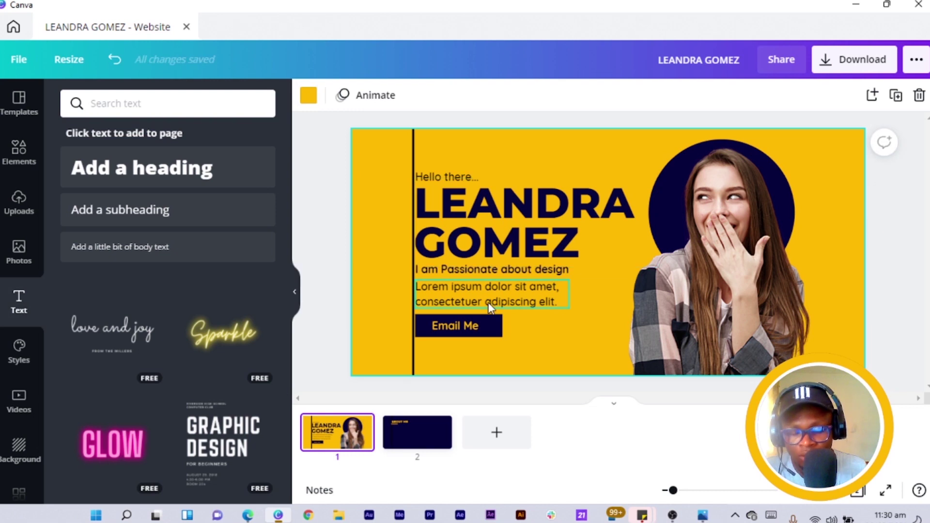
left_click(490, 307)
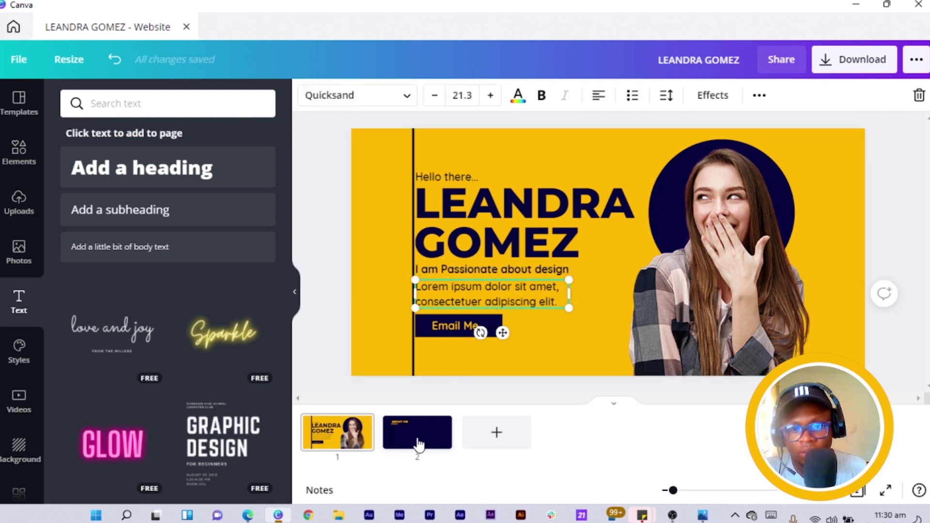
scroll(511, 216, "down", 2)
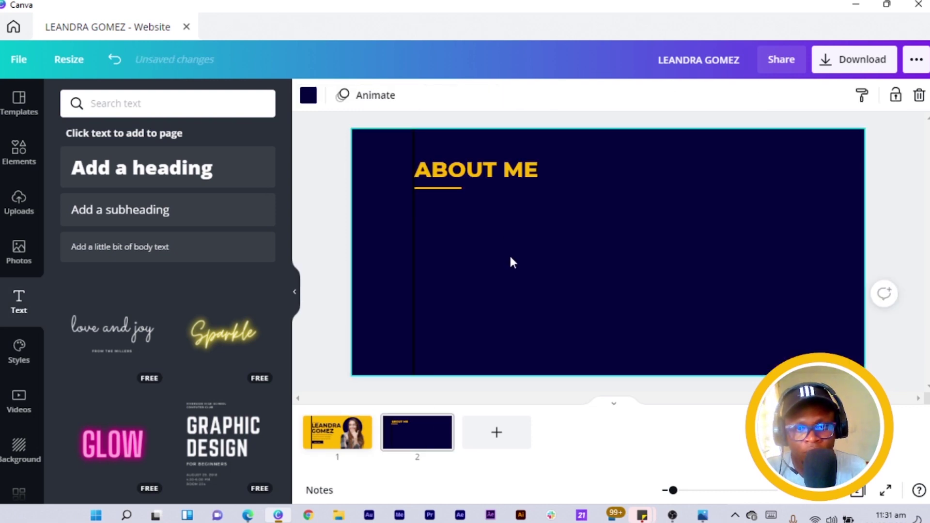
Paste the body text under the ABOUT ME underline, make it white, and set size 8.
type("Lorem ipsum dolor sit amet, consectetuer adipiscing elit.")
left_click_drag(503, 333, 503, 246)
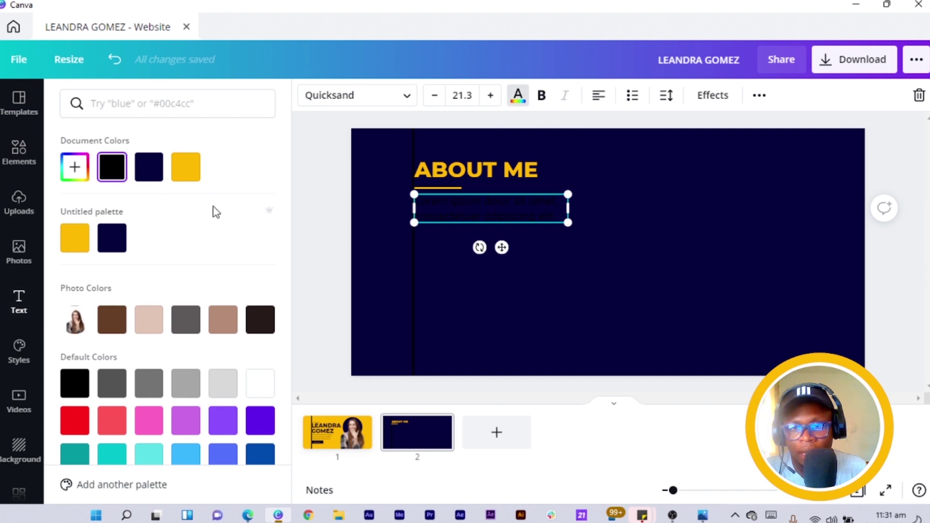
left_click(257, 395)
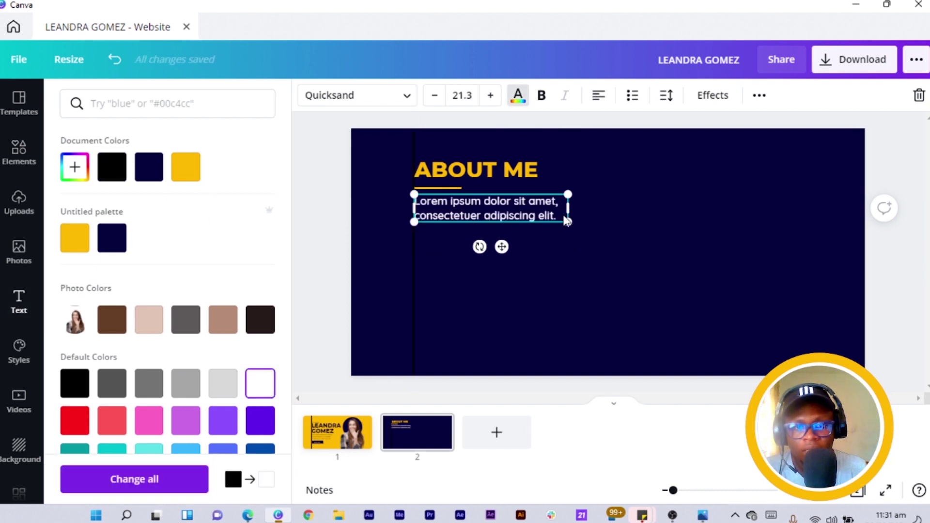
key("ctrl+a")
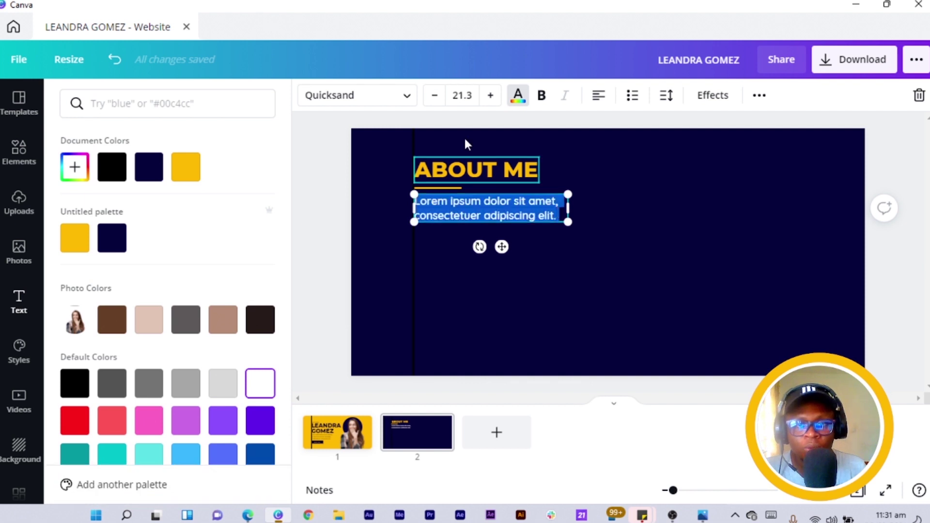
left_click(462, 96)
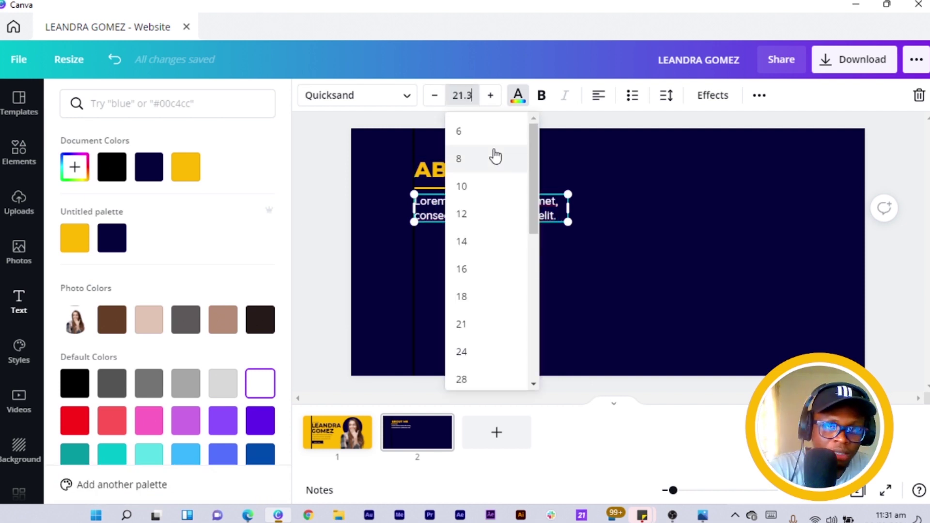
left_click(495, 156)
Set the About Me page body text to font size 18.
left_click(461, 97)
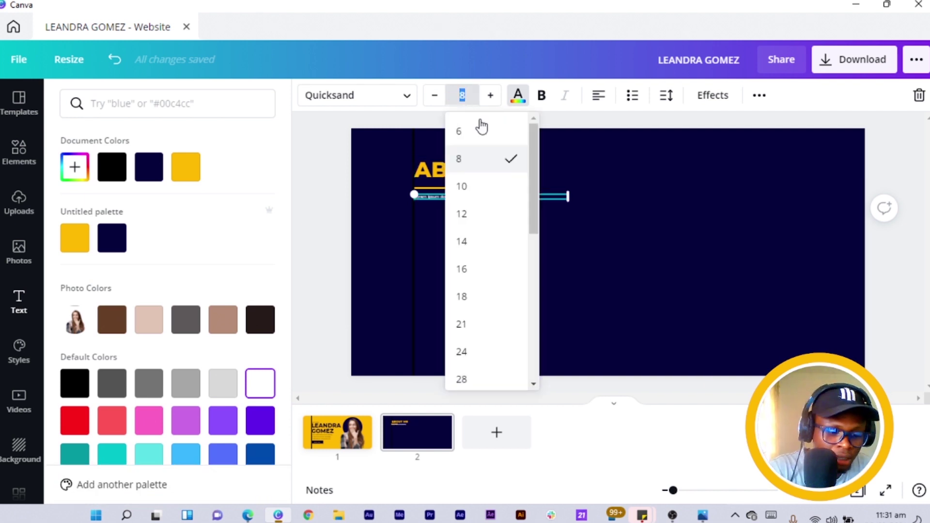
left_click(464, 99)
left_click(465, 100)
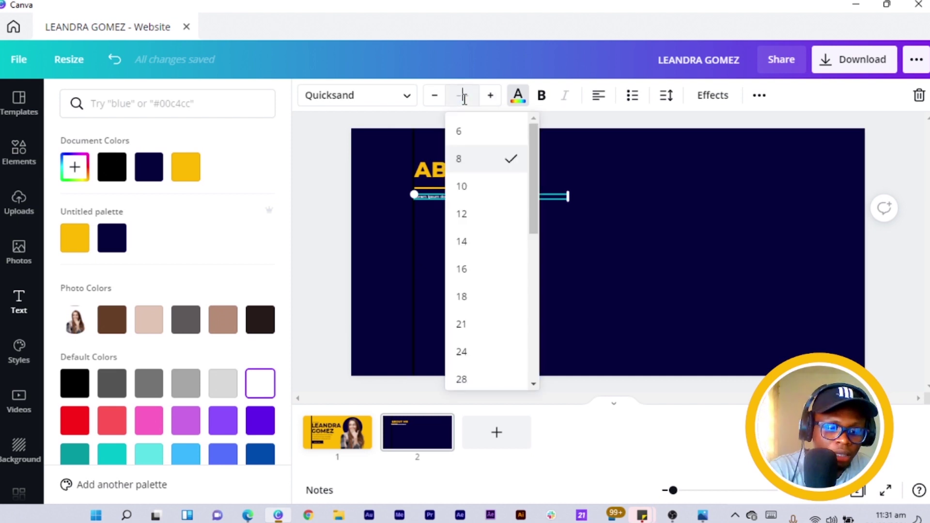
type("18")
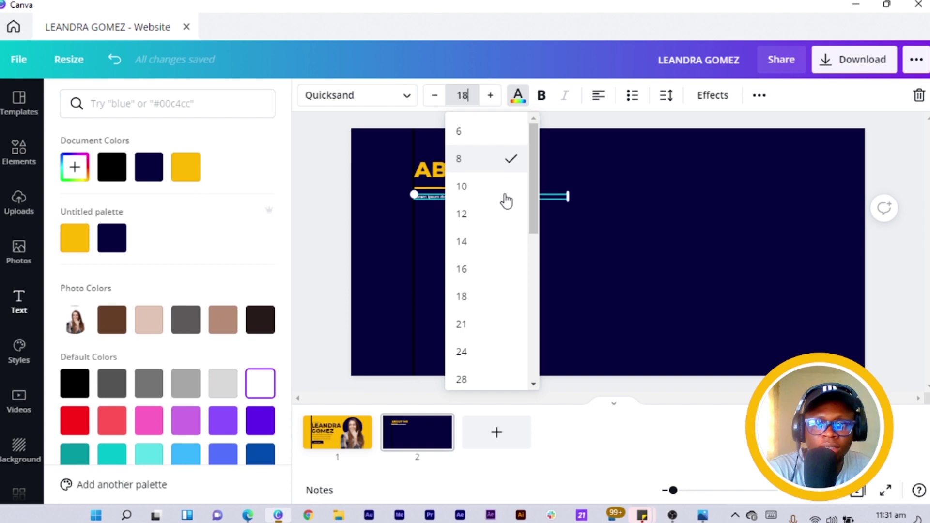
key("Return")
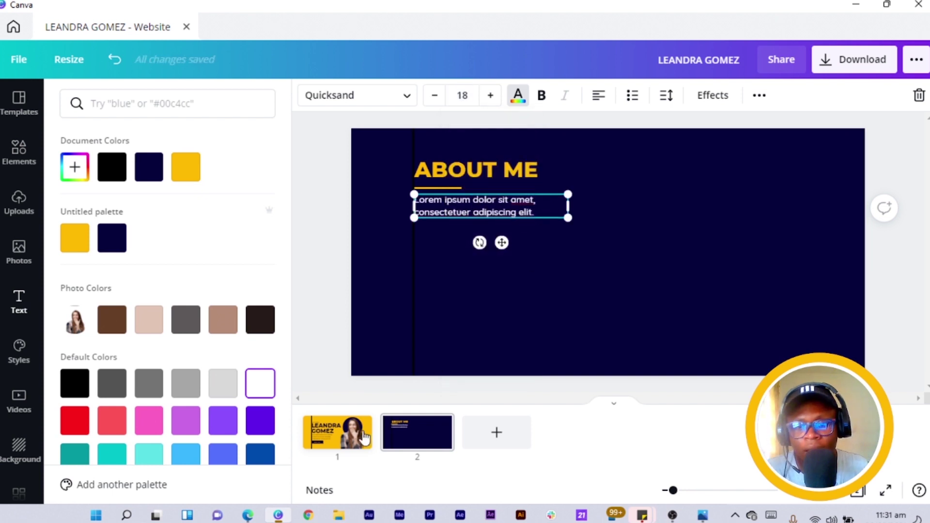
Set page 1's Lorem ipsum text to size 18, check other text sizes, and return to page 2.
left_click(364, 438)
left_click(502, 304)
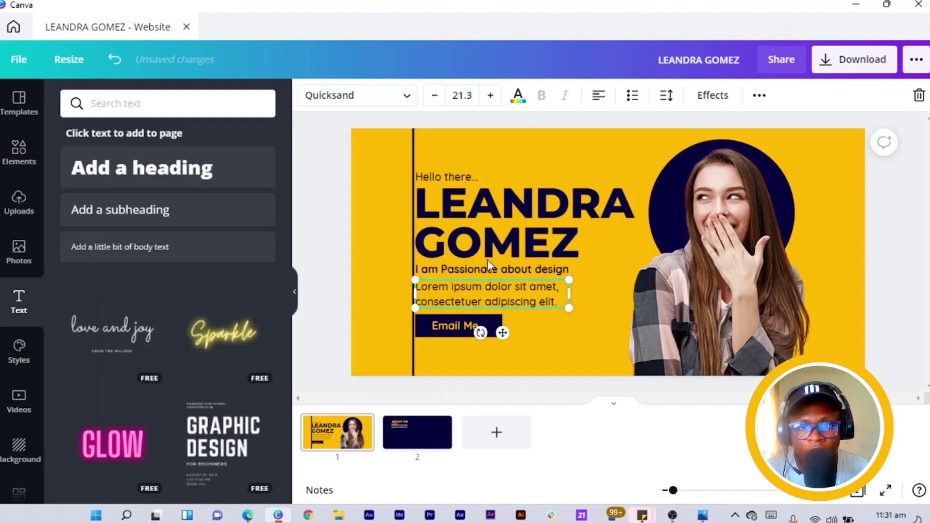
left_click(463, 95)
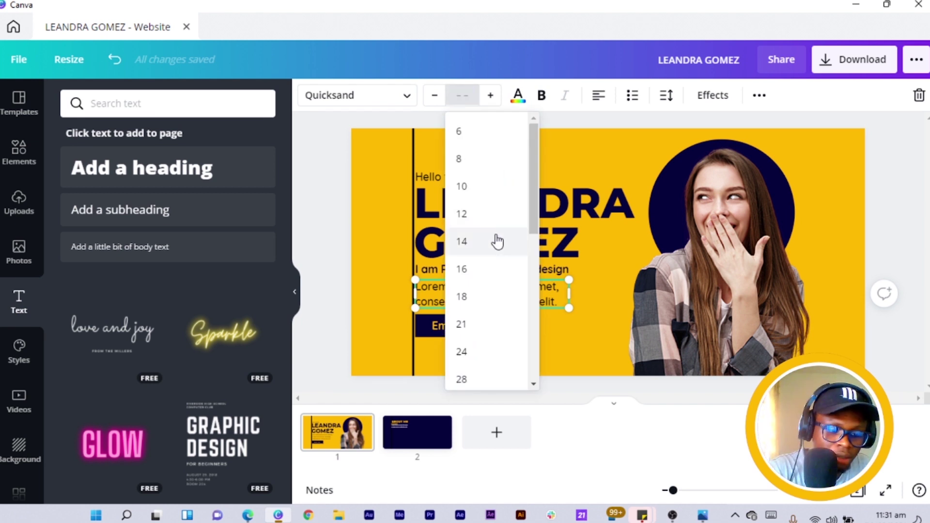
type("18")
key("Return")
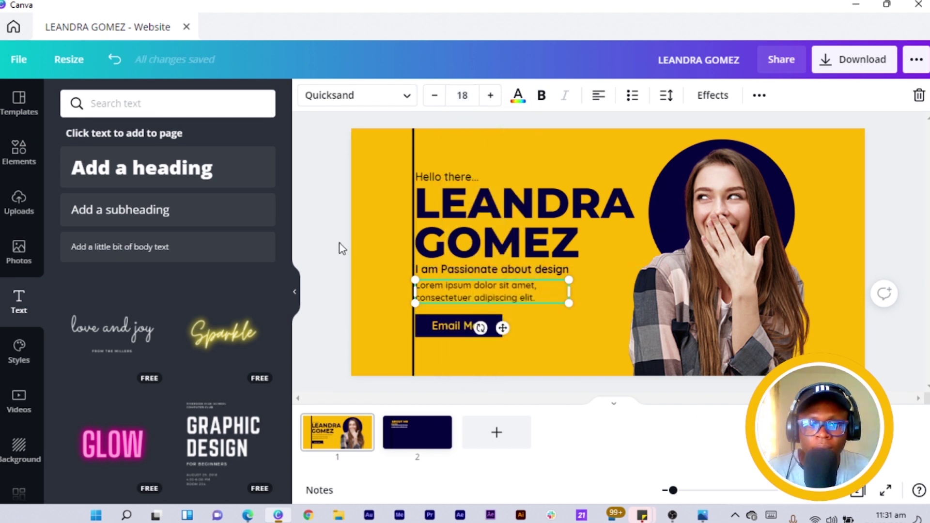
left_click(339, 242)
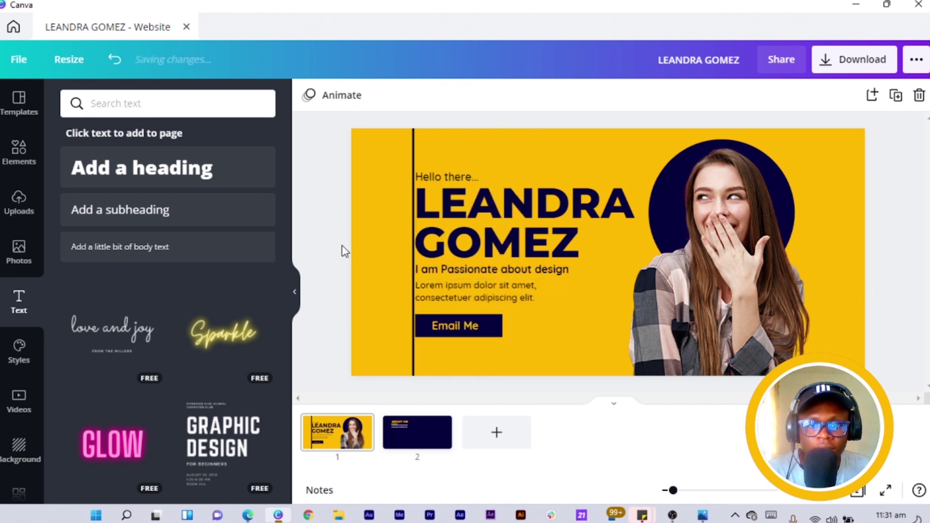
left_click(491, 276)
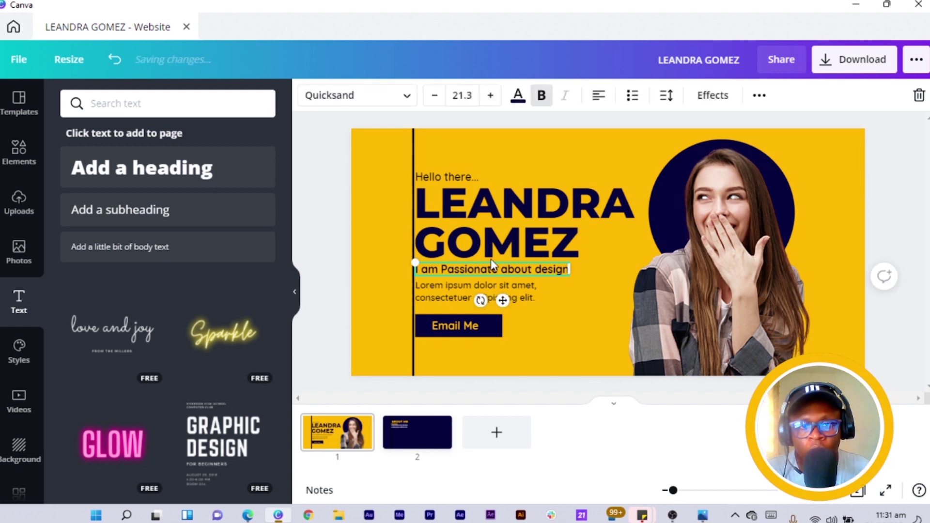
left_click(458, 301)
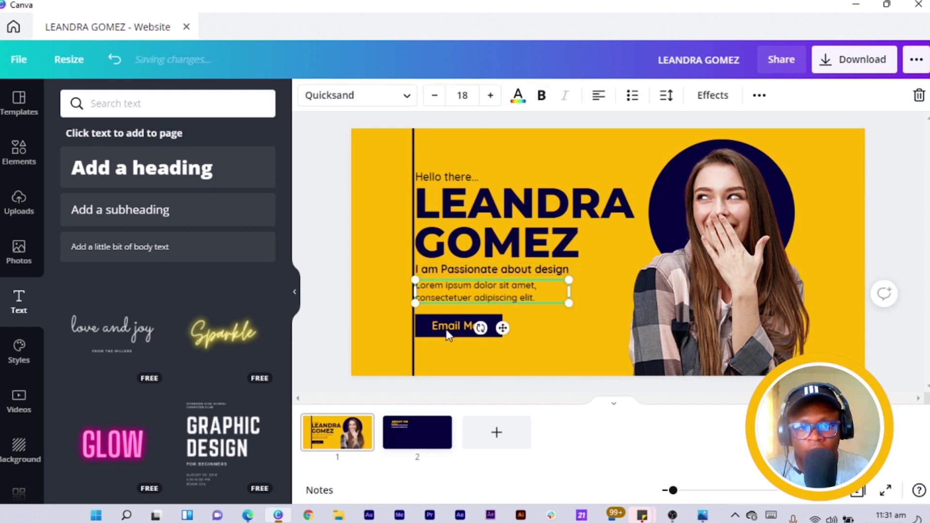
left_click(452, 180)
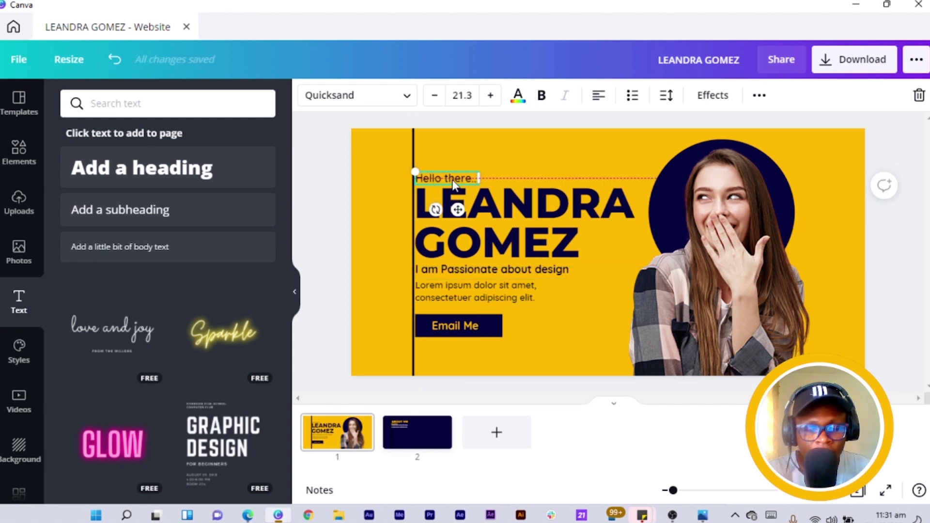
left_click(426, 444)
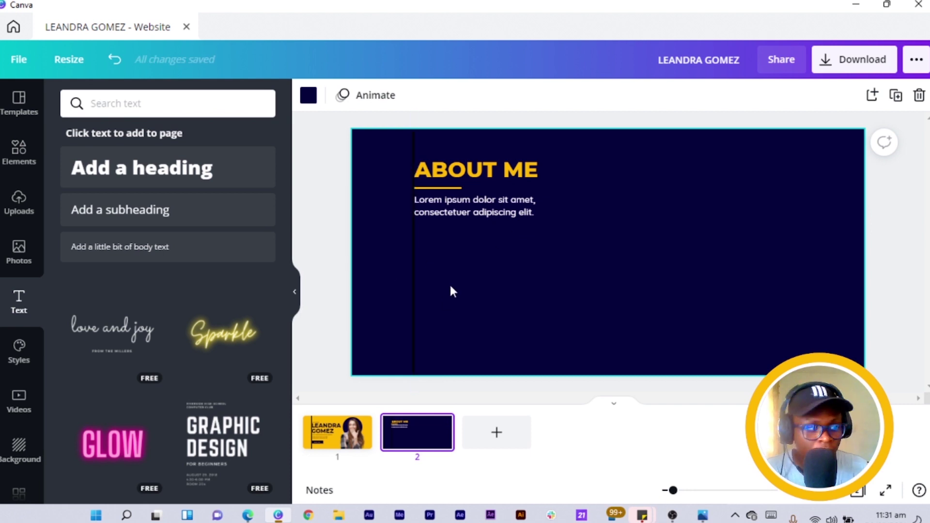
Replace the placeholder paragraph with 'A Graphic Designer based in Ghana', correcting the typos.
double_click(467, 205)
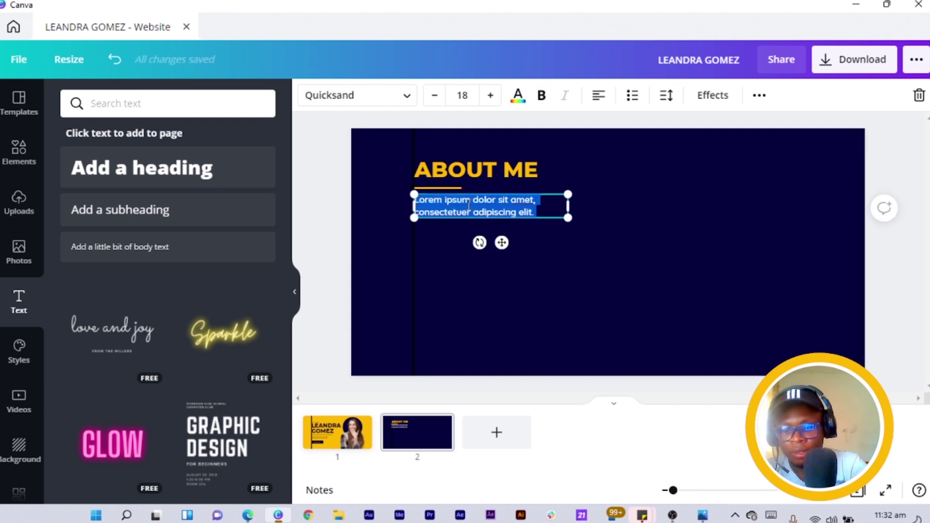
type("A")
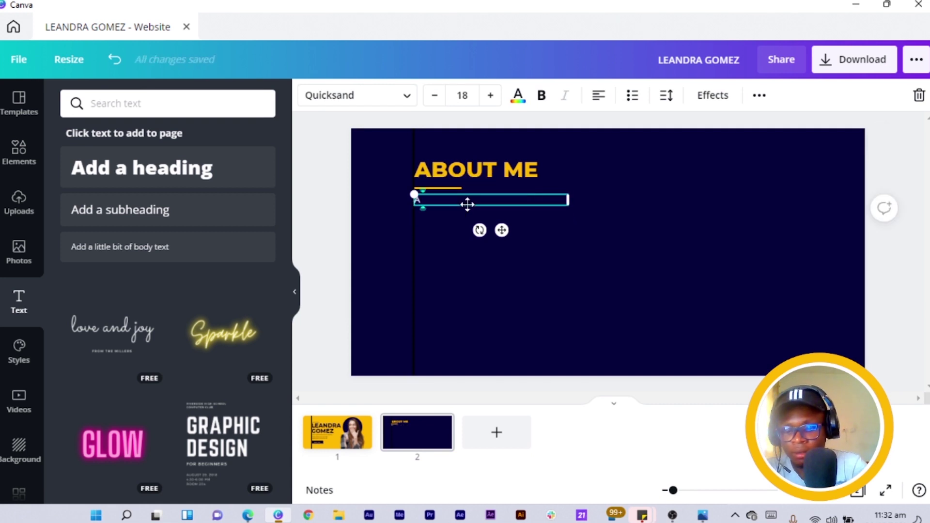
type(" Graphic De")
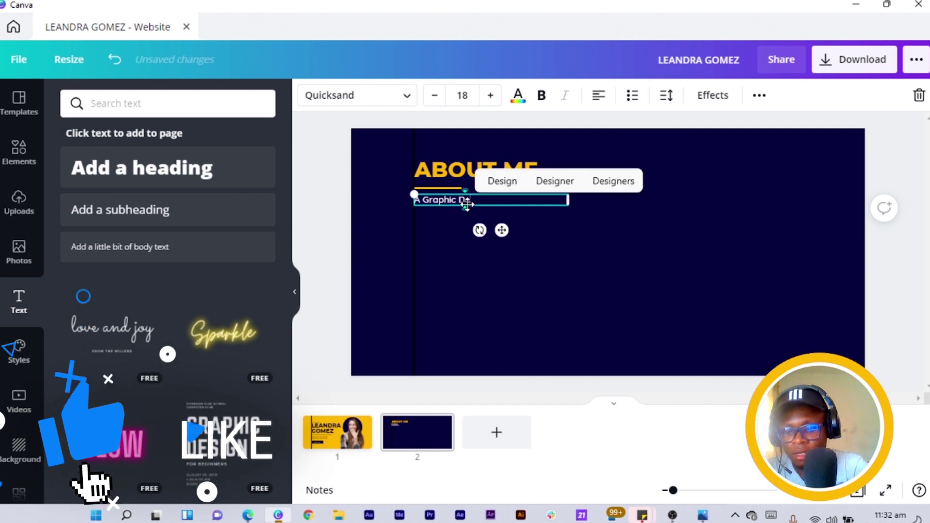
type("signer bas")
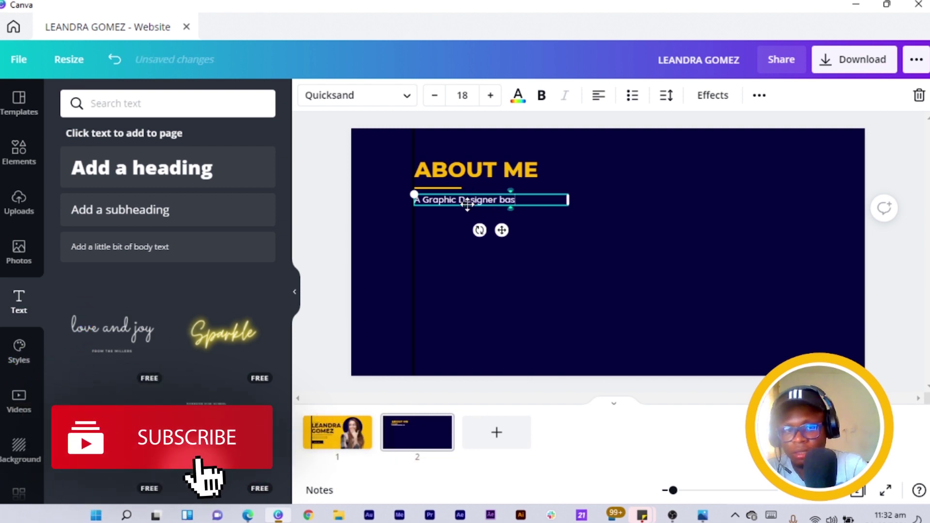
type("ed in ghana")
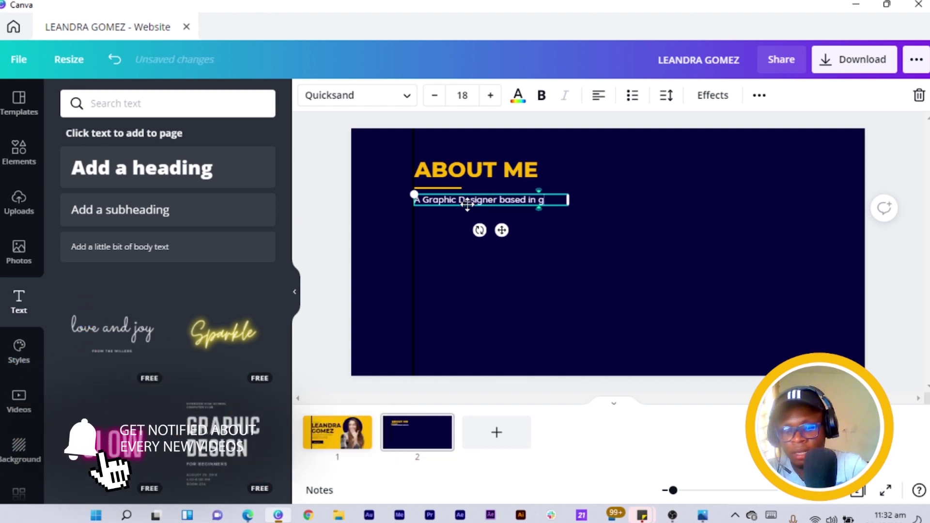
key("BackSpace")
key("BackSpace")
key("BackSpace")
key("BackSpace")
key("BackSpace")
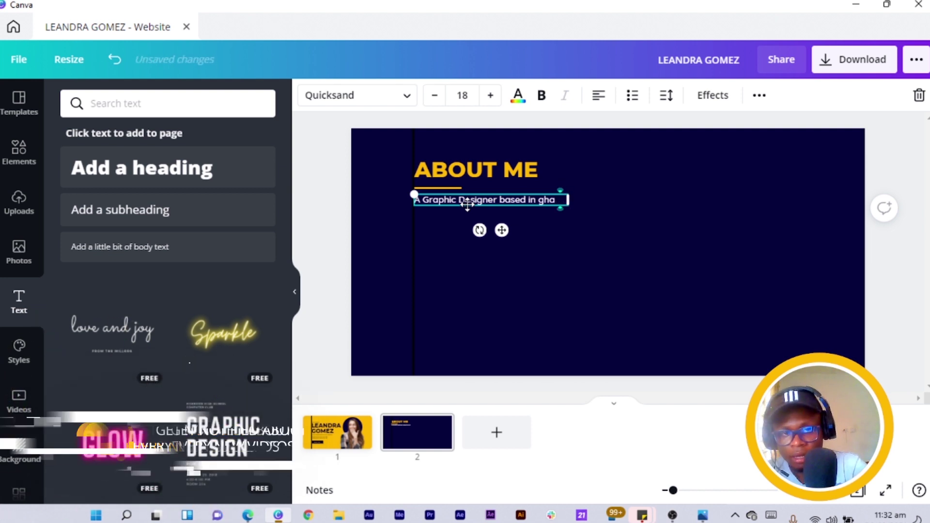
type("Ghaa")
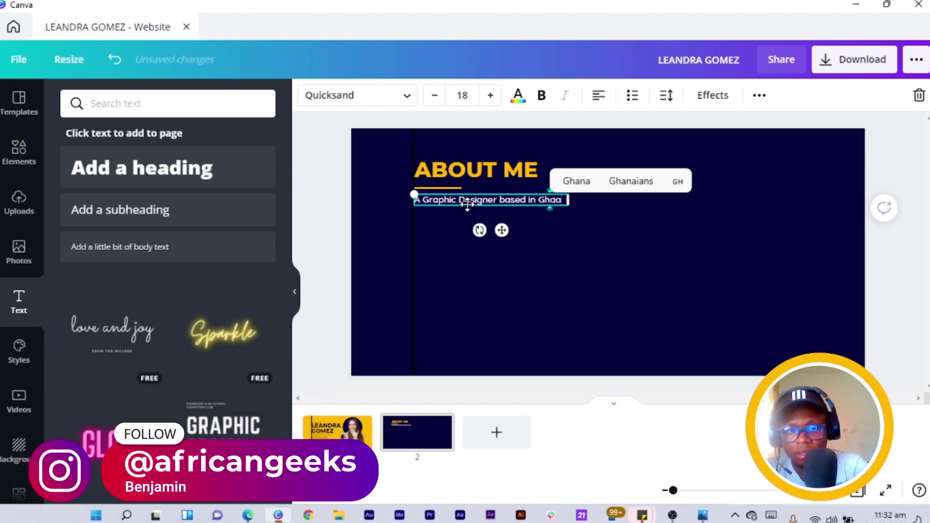
key("BackSpace")
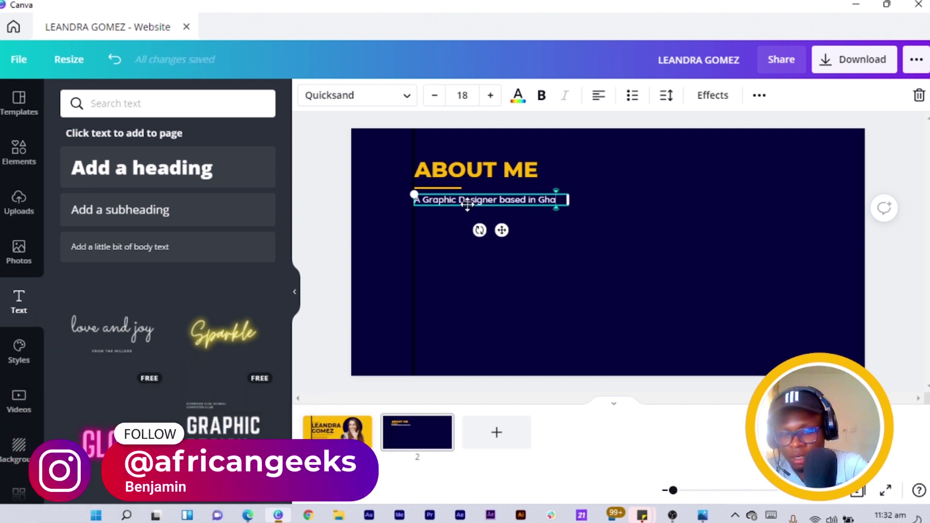
type("na")
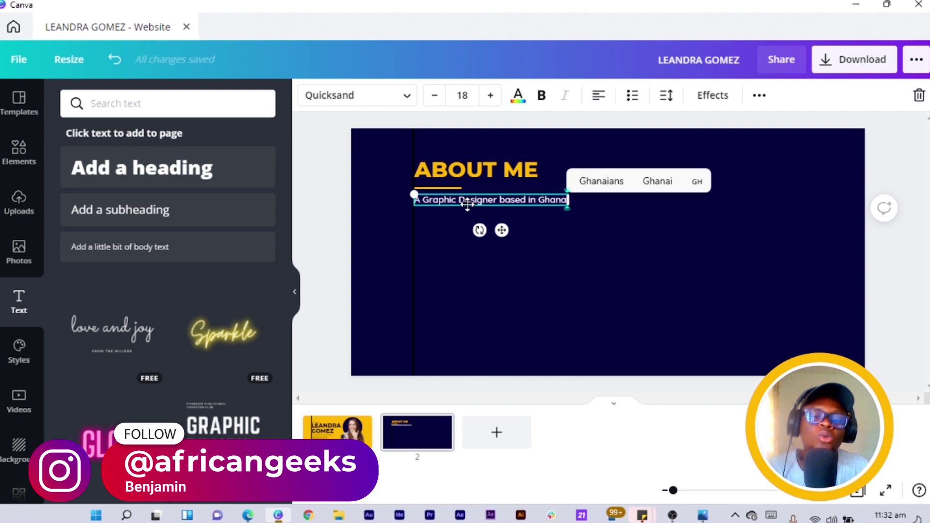
left_click(322, 170)
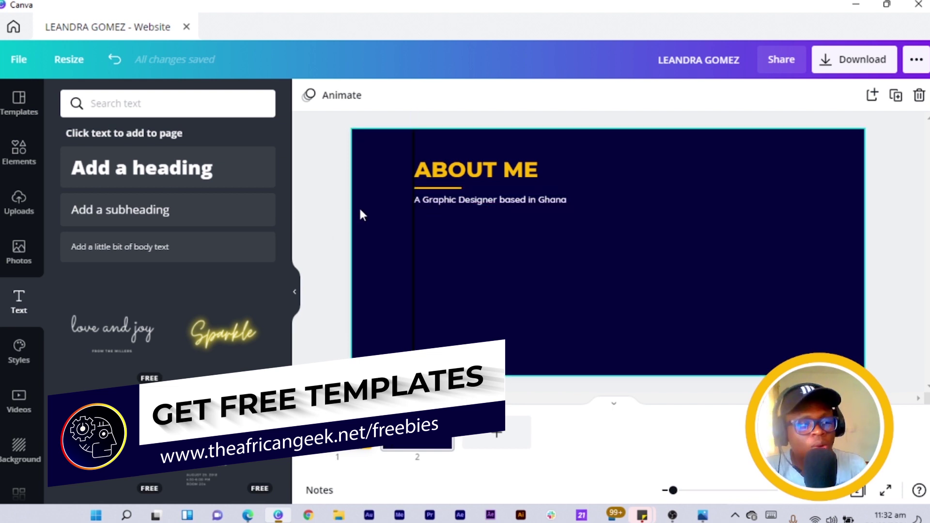
Add a square from Elements under the tagline, left-aligned, and enlarge it.
left_click(21, 164)
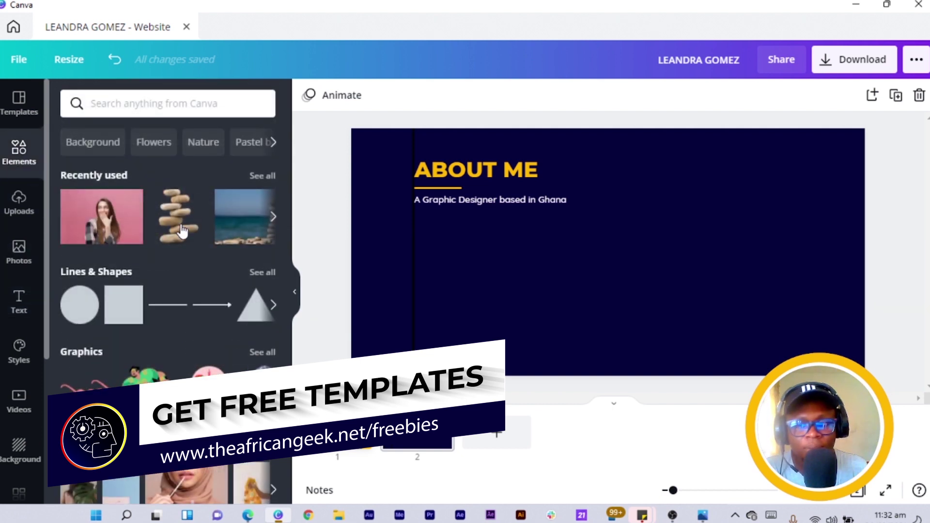
left_click(123, 305)
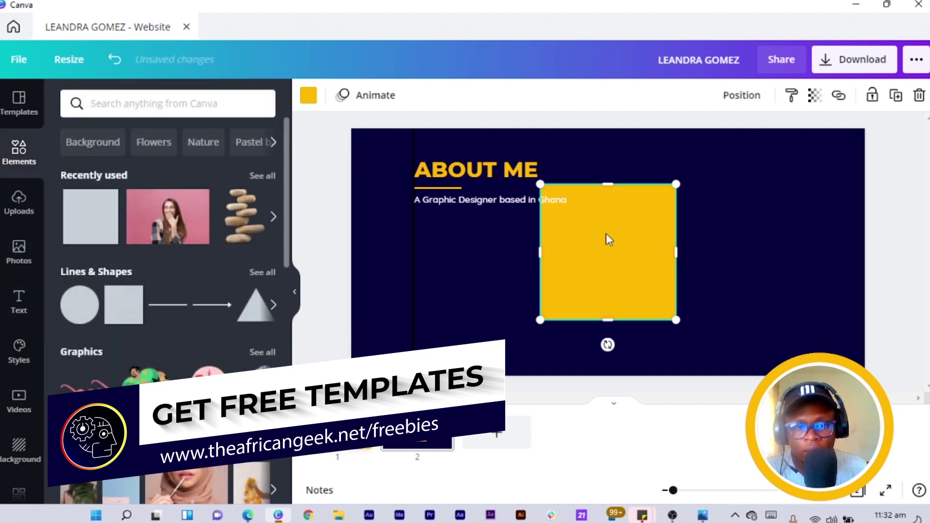
left_click_drag(557, 281, 484, 261)
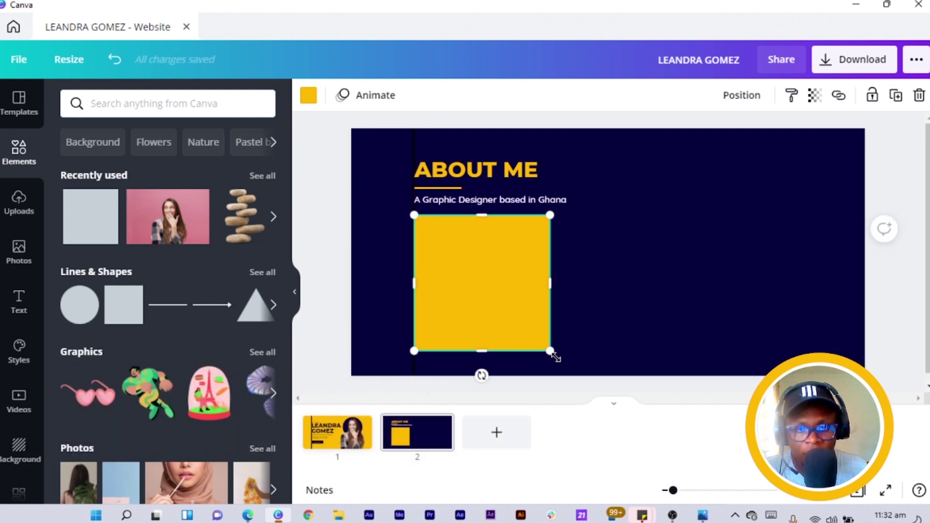
left_click_drag(550, 351, 571, 370)
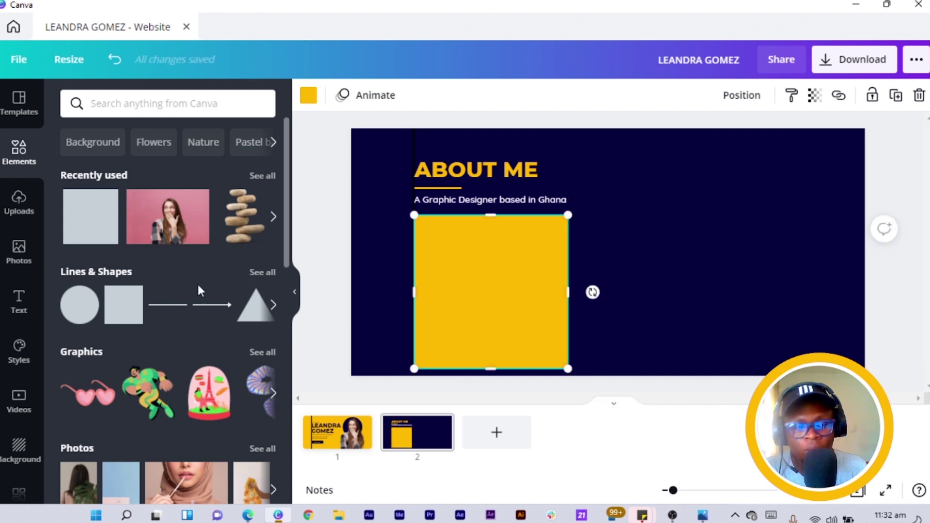
Add the sky-and-hills grid to the About Me page.
scroll(199, 289, "down", 10)
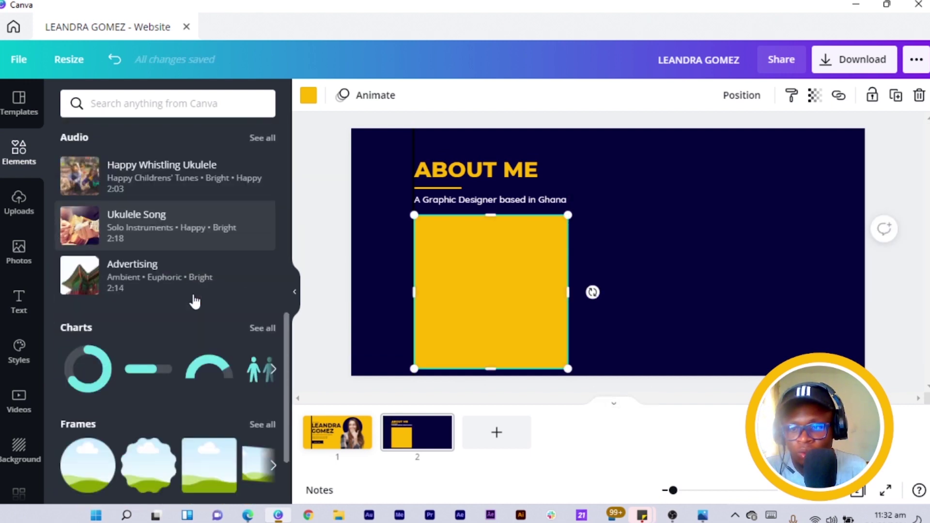
scroll(195, 300, "down", 2)
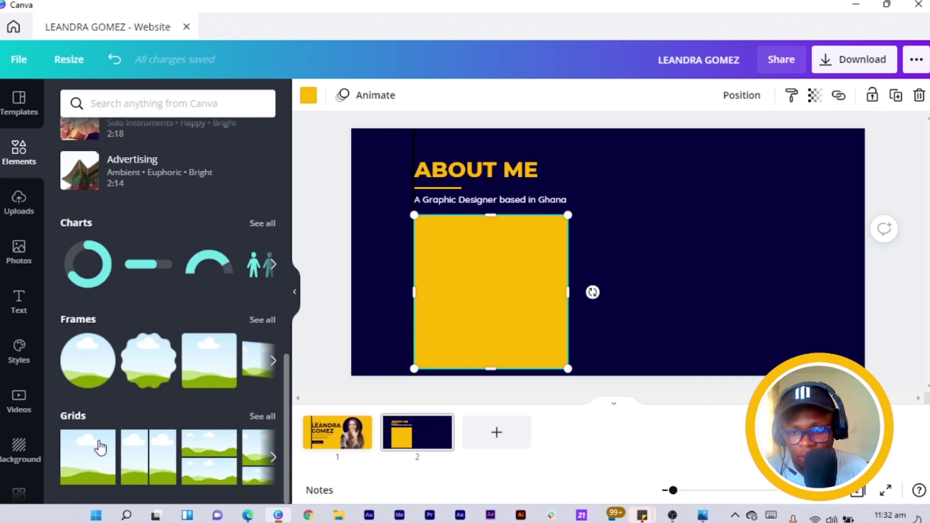
left_click(94, 458)
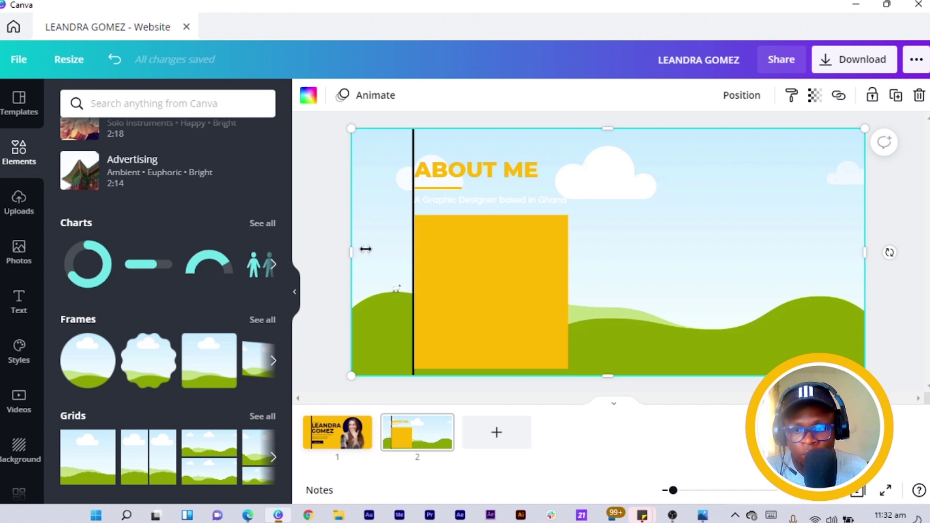
Narrow the sky-and-hills grid and move it over the yellow square.
left_click_drag(366, 249, 632, 249)
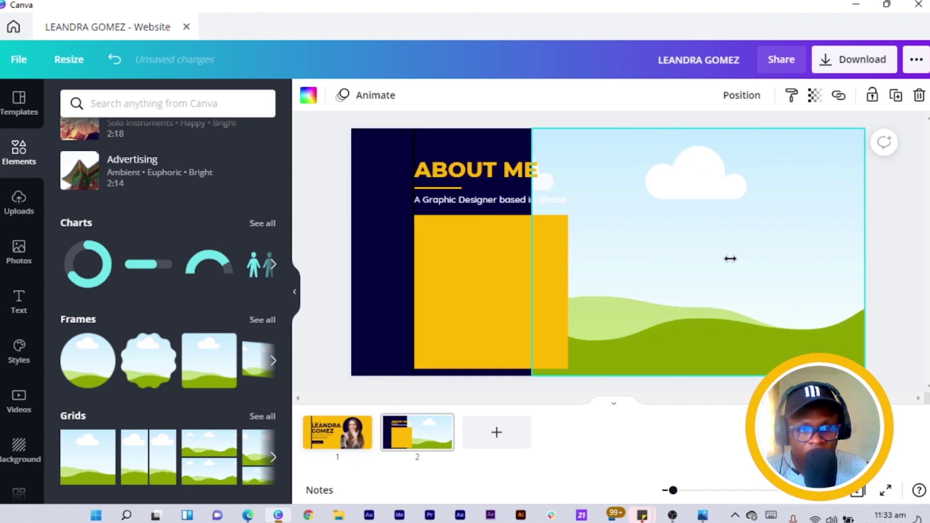
left_click_drag(730, 258, 700, 257)
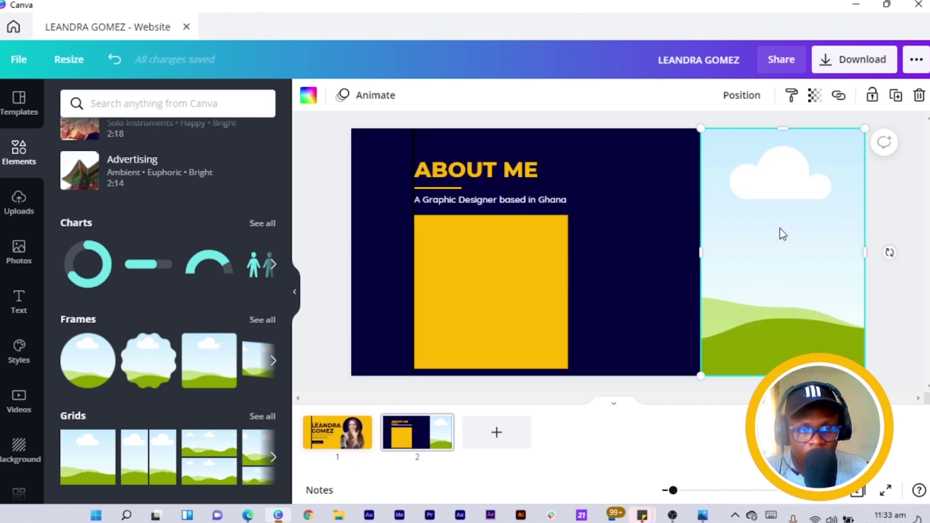
left_click_drag(756, 242, 498, 321)
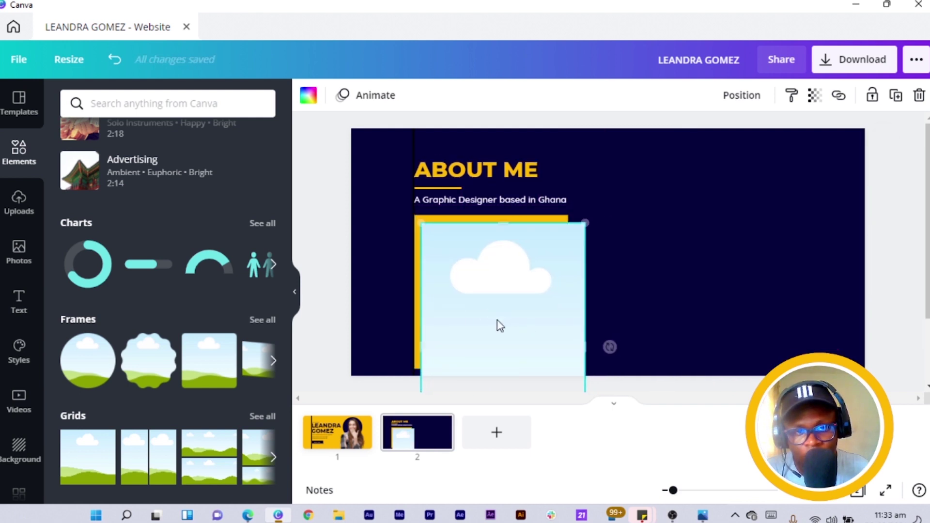
Resize and center the sky frame inside the yellow square, leaving a yellow border.
scroll(498, 321, "down", 2)
scroll(553, 350, "down", 1)
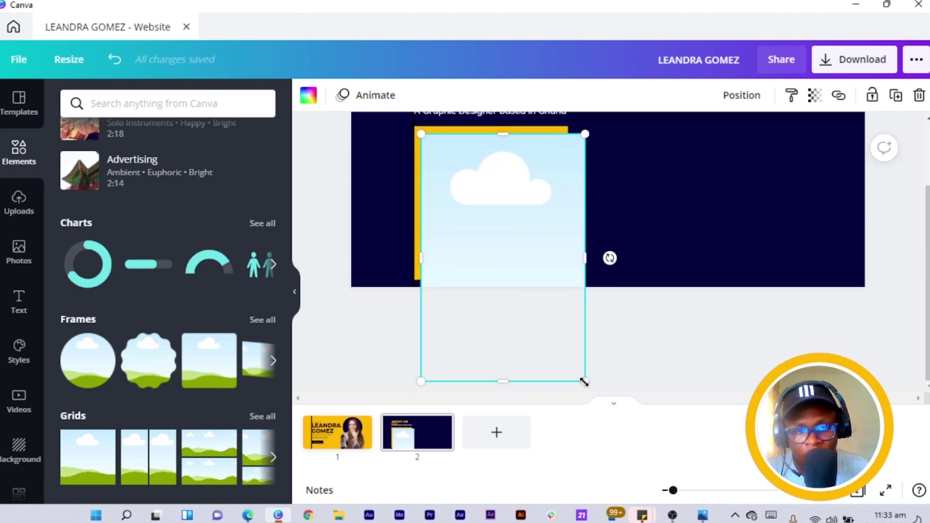
left_click_drag(584, 381, 541, 293)
left_click_drag(541, 334, 562, 361)
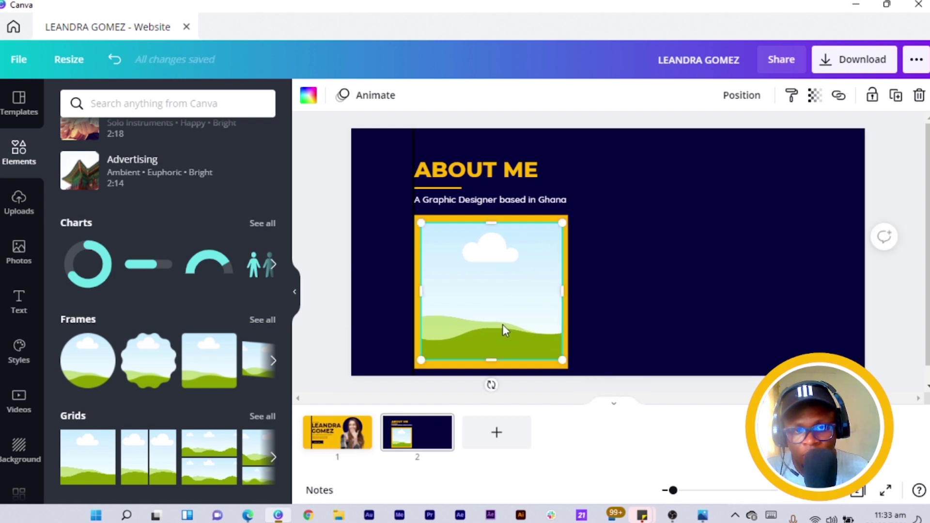
left_click_drag(502, 325, 503, 324)
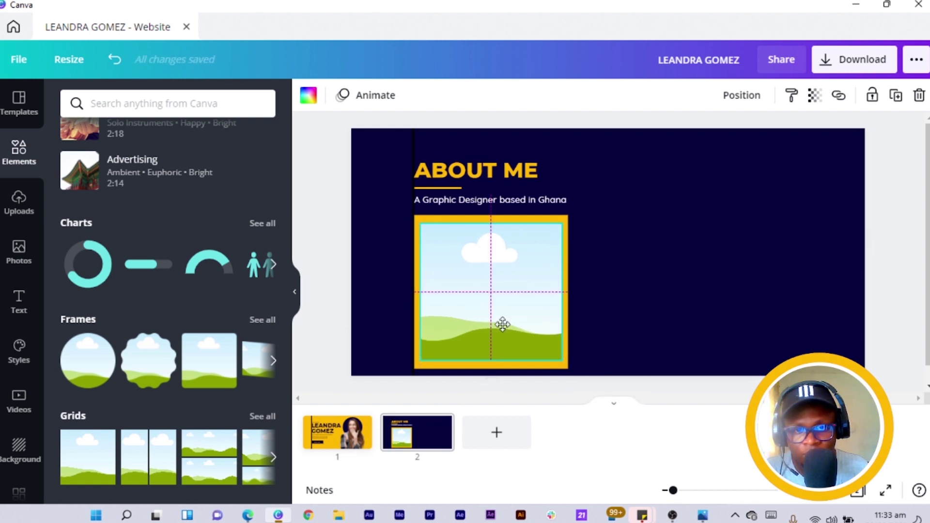
left_click_drag(503, 325, 502, 324)
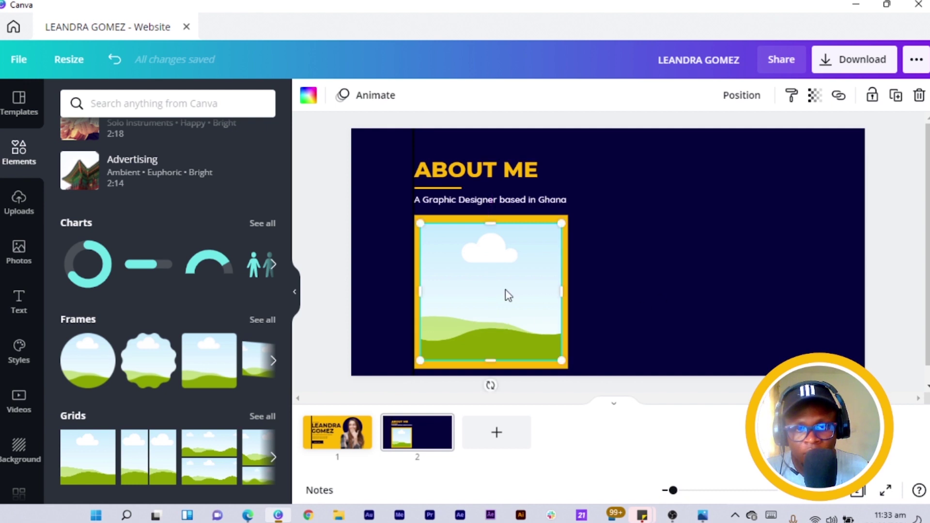
Check the yellow square and inner frame selections, then bring up the photo search results.
left_click(647, 275)
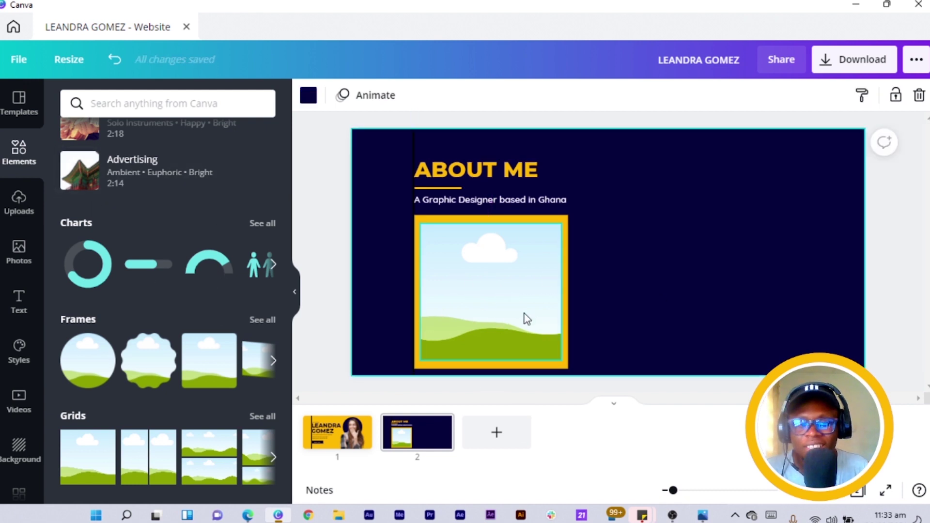
left_click(489, 217)
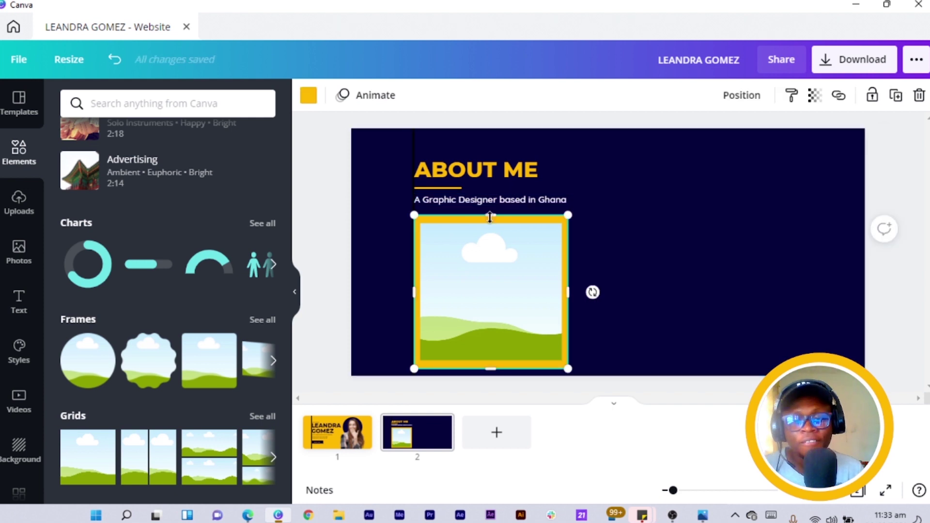
left_click(515, 338)
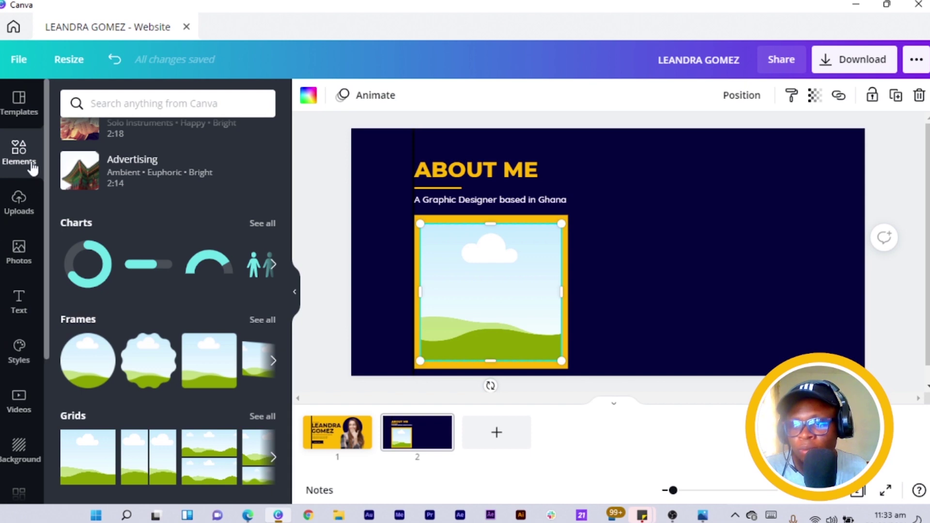
left_click(21, 266)
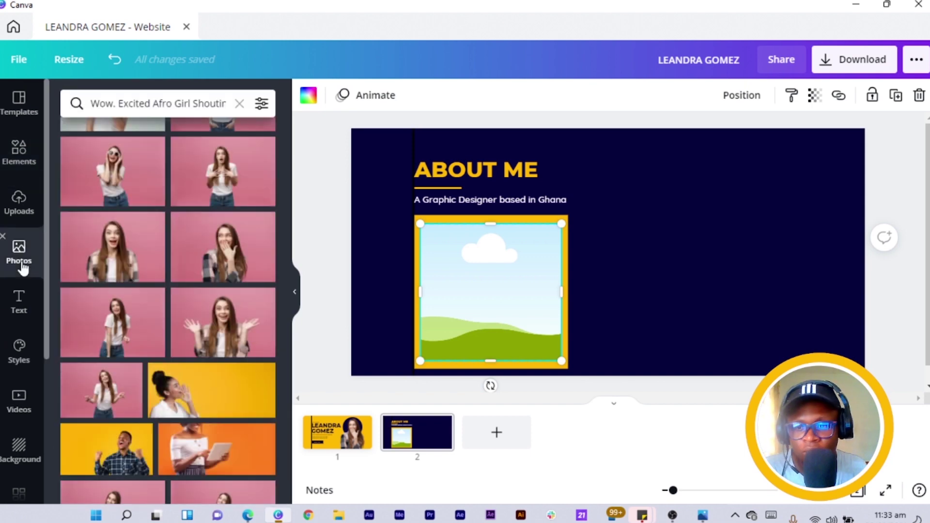
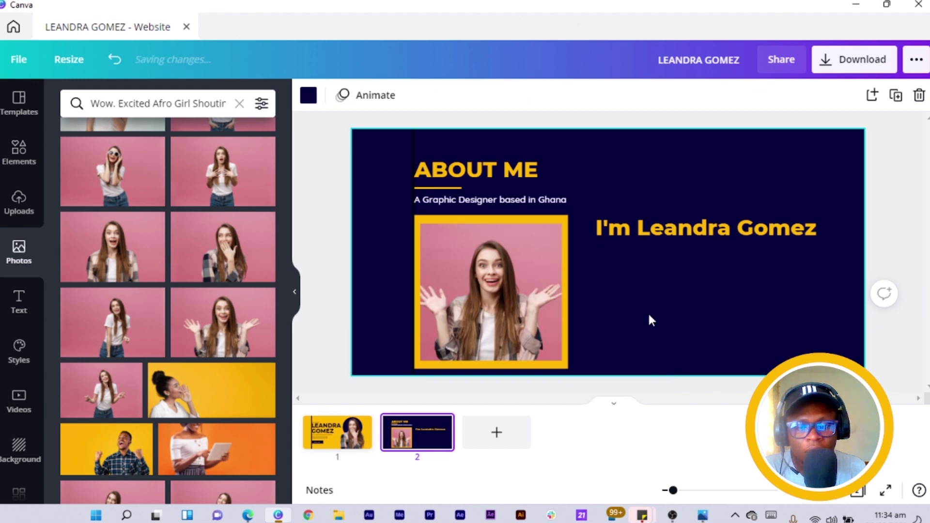
Paste the Lorem ipsum text box under the I'm Leandra Gomez heading and widen it.
type("Lorem ipsum dolor sit amet, consectetuer adipiscing elit.")
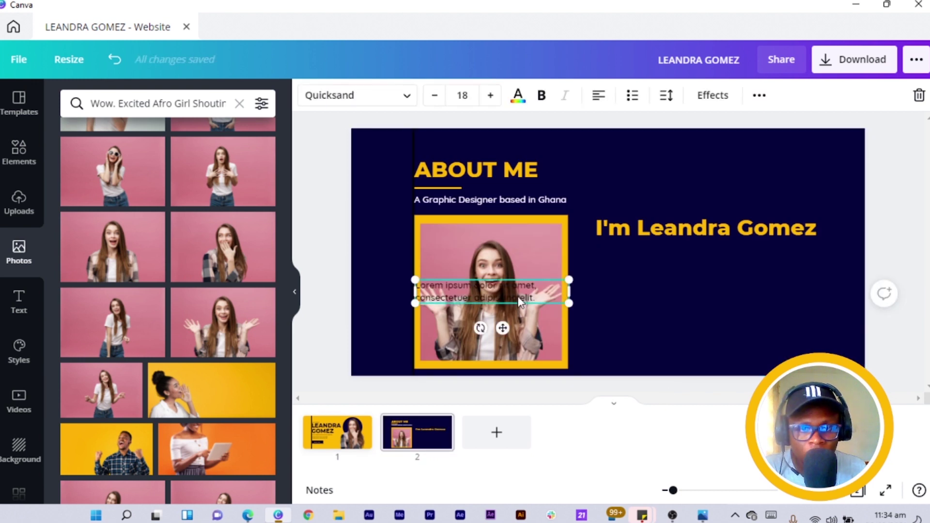
left_click_drag(511, 295, 693, 259)
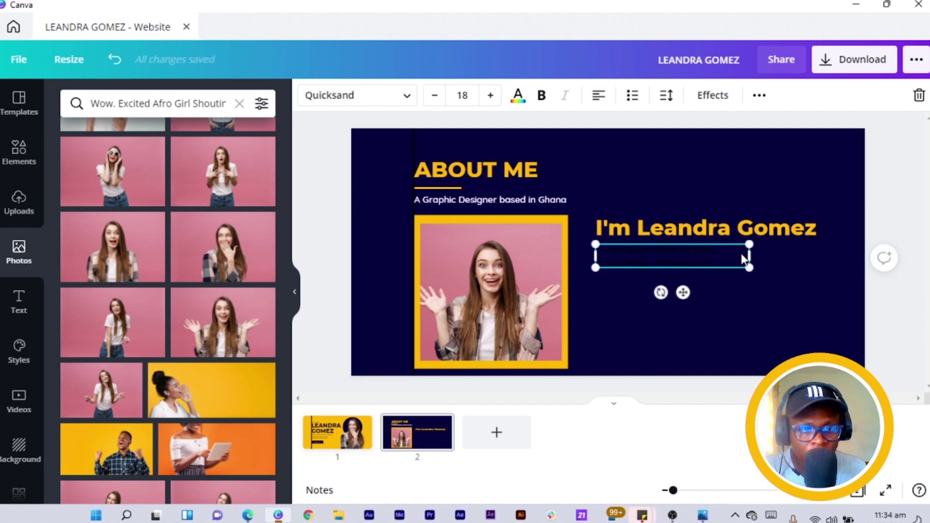
left_click_drag(753, 252, 830, 258)
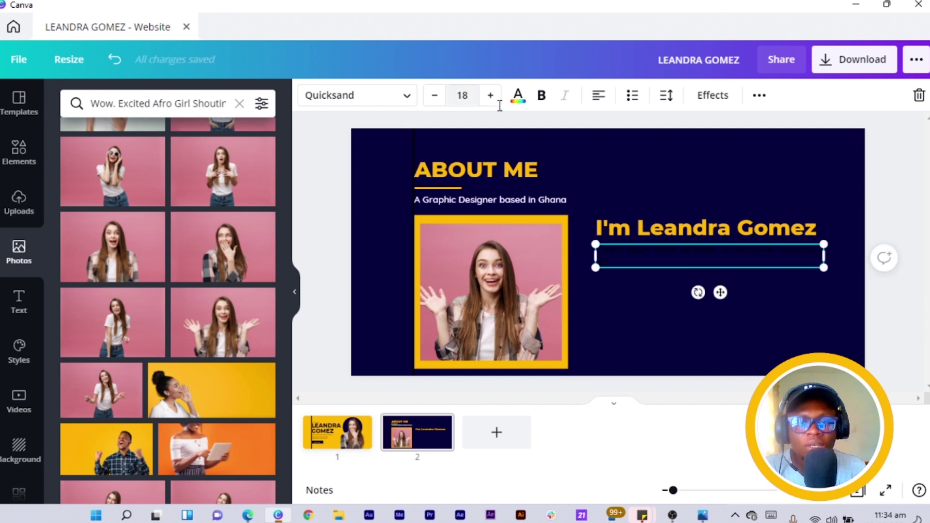
Make the bio text white and append a second Lorem ipsum sentence.
left_click(516, 100)
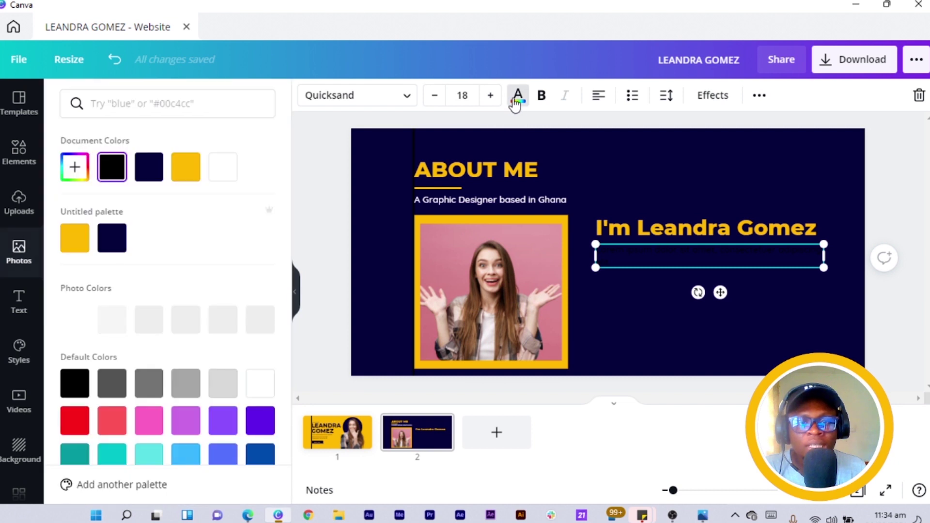
left_click(224, 178)
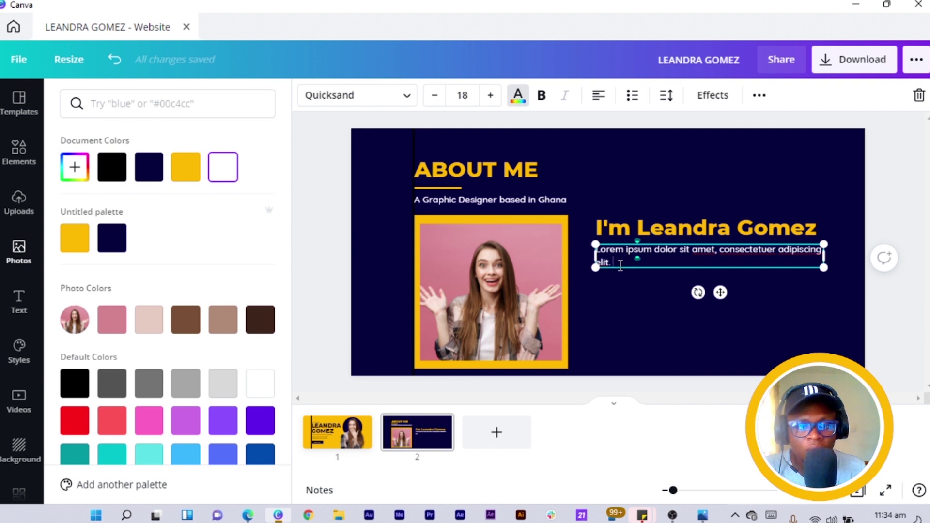
triple_click(620, 265)
key("ctrl+c")
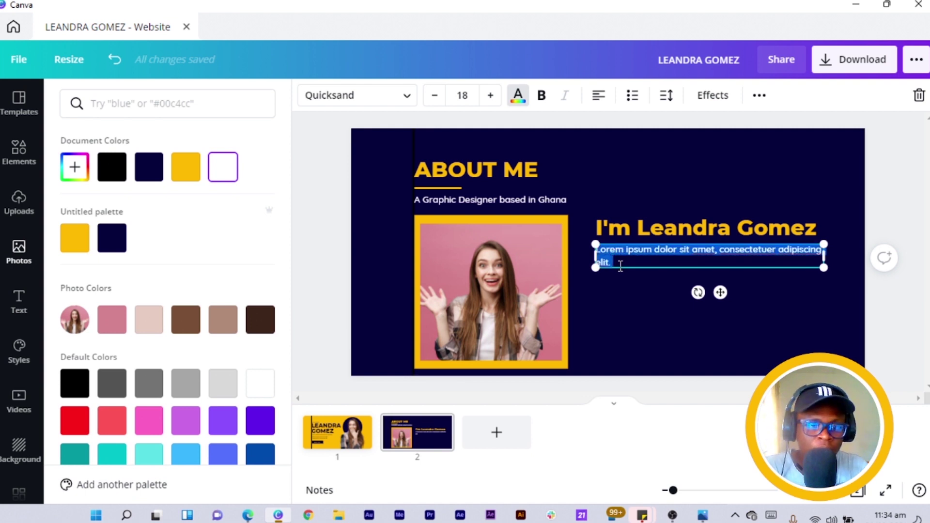
left_click(621, 267)
key("ctrl+v")
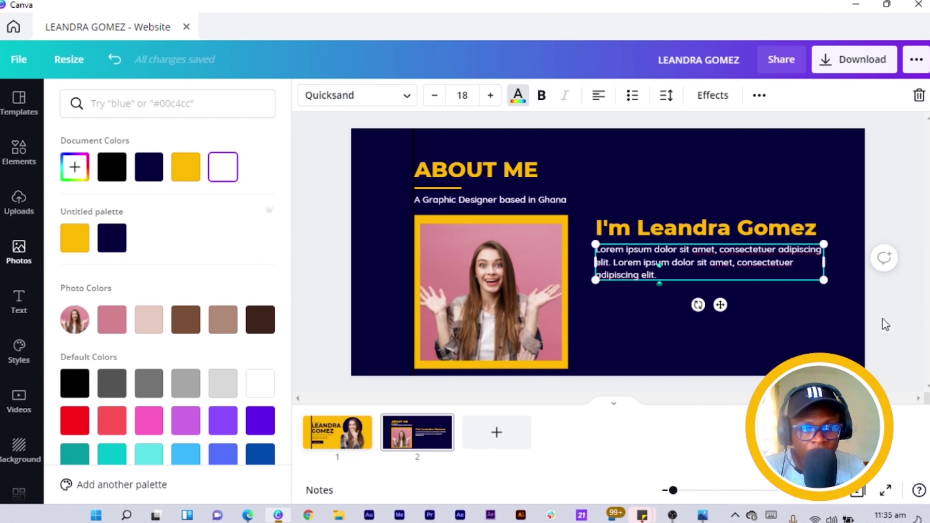
key("Escape")
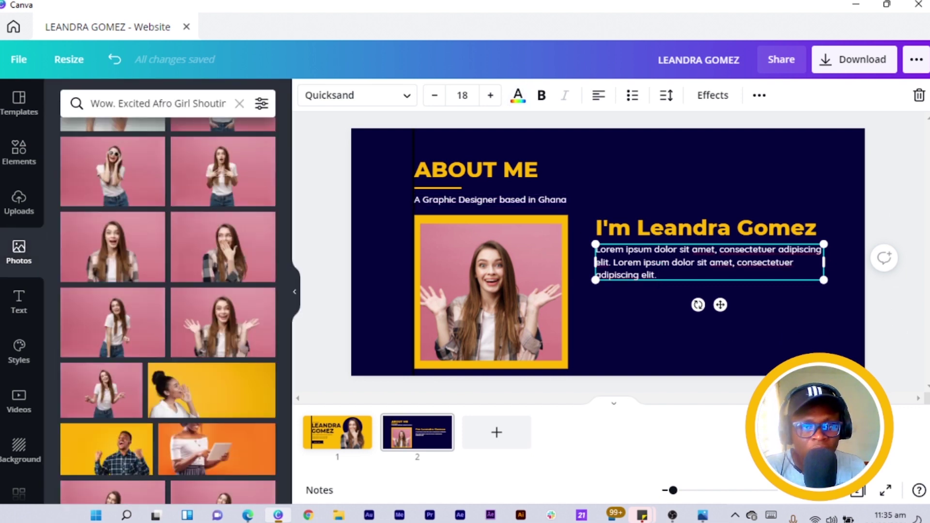
left_click(890, 338)
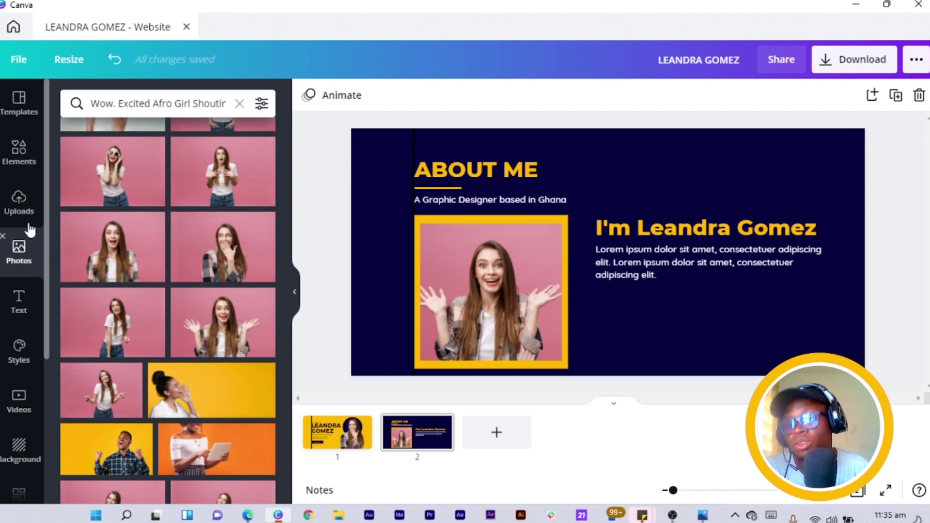
Search the elements for 'fac' and add the outlined Facebook icon.
left_click(17, 154)
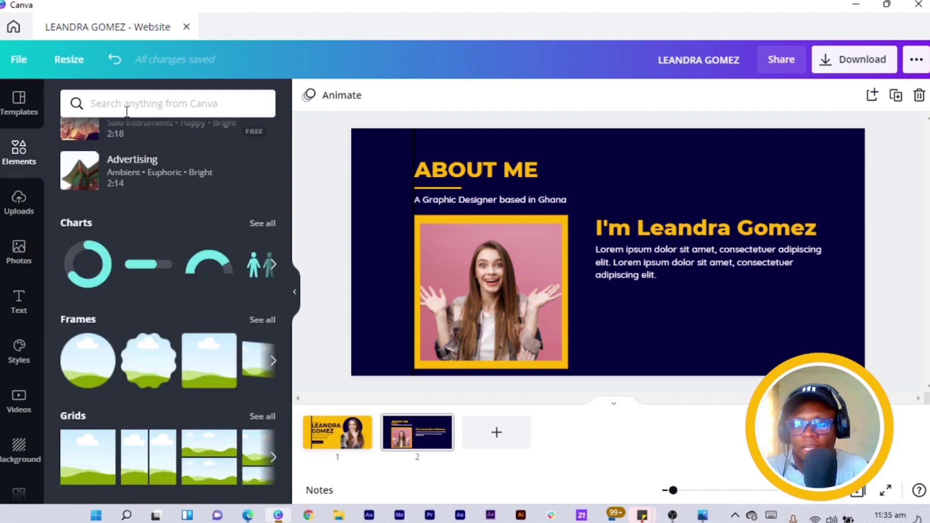
left_click(131, 103)
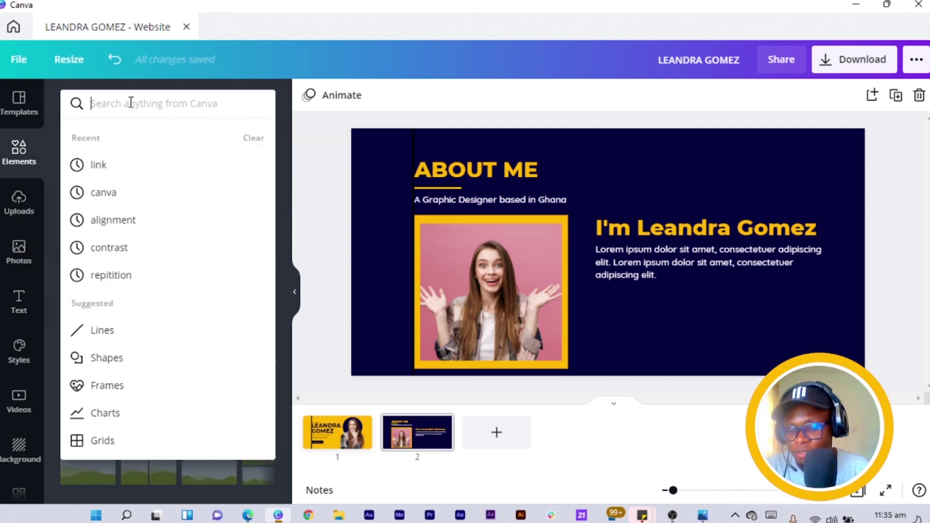
type("fac")
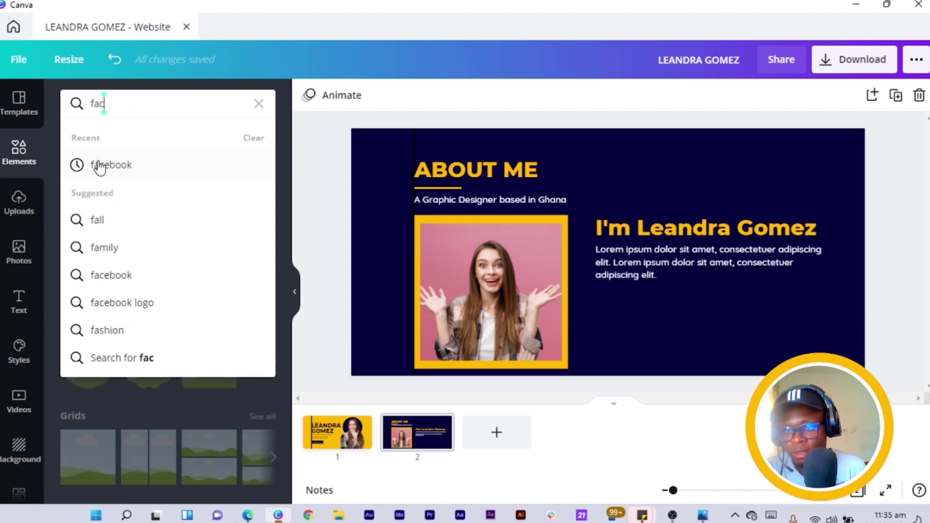
left_click(103, 169)
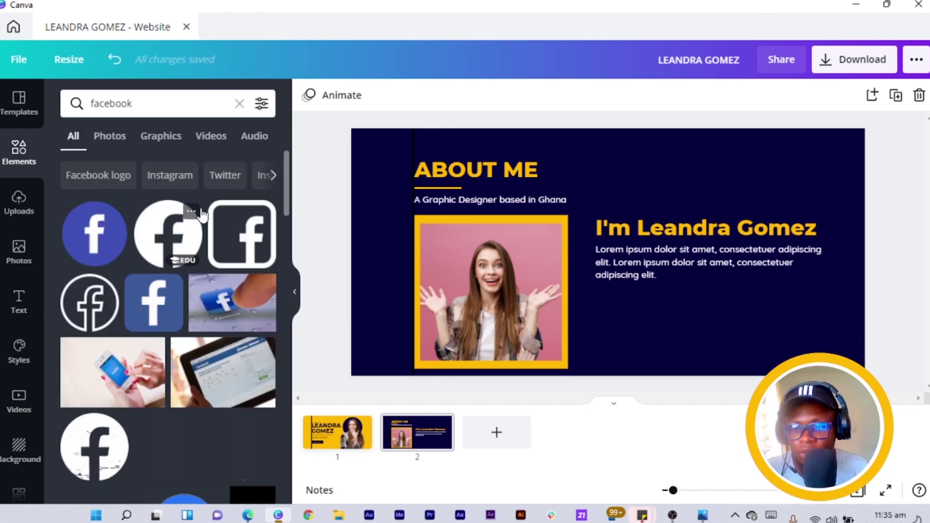
mouse_move(231, 240)
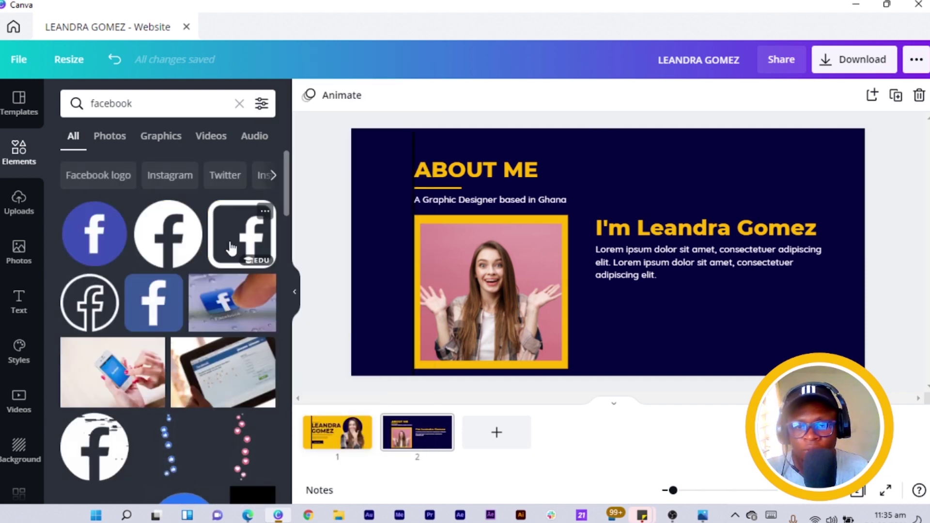
left_click(230, 248)
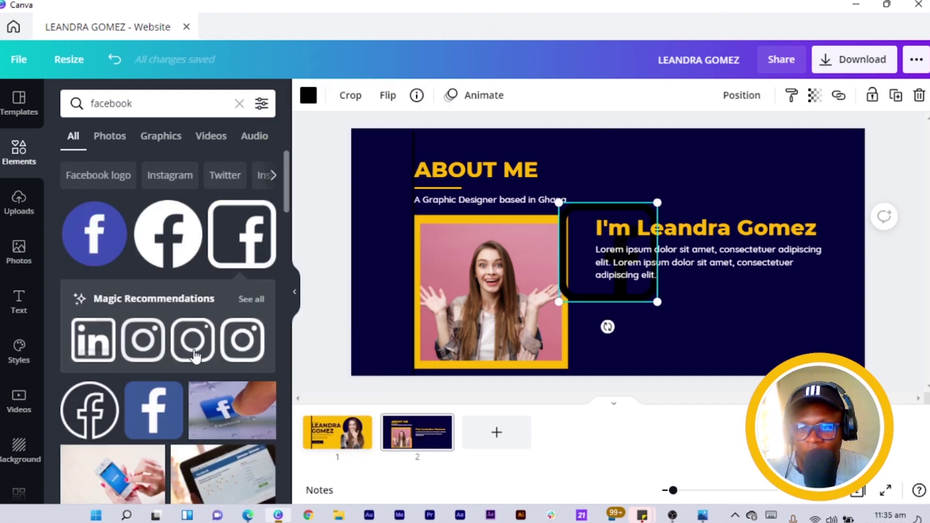
Add matching outlined Instagram, another social and TikTok icons from the recommendations.
left_click(147, 348)
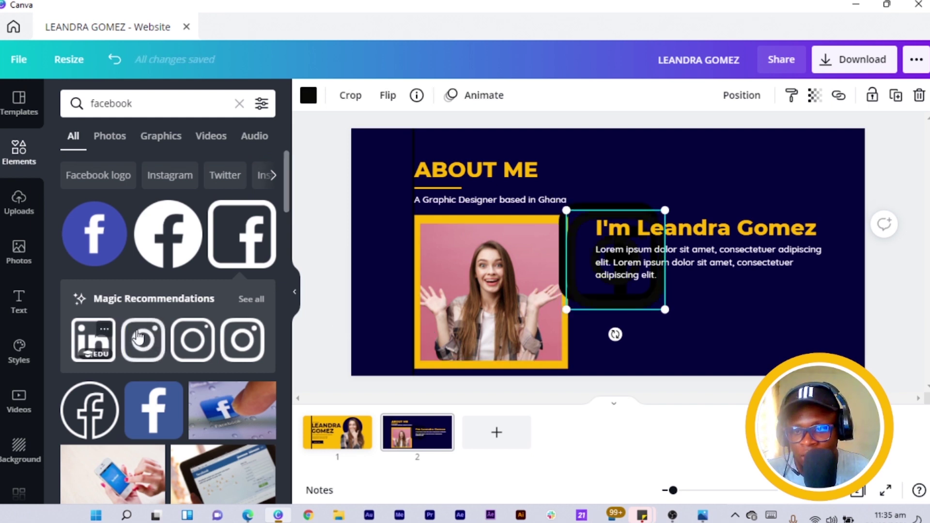
left_click(252, 300)
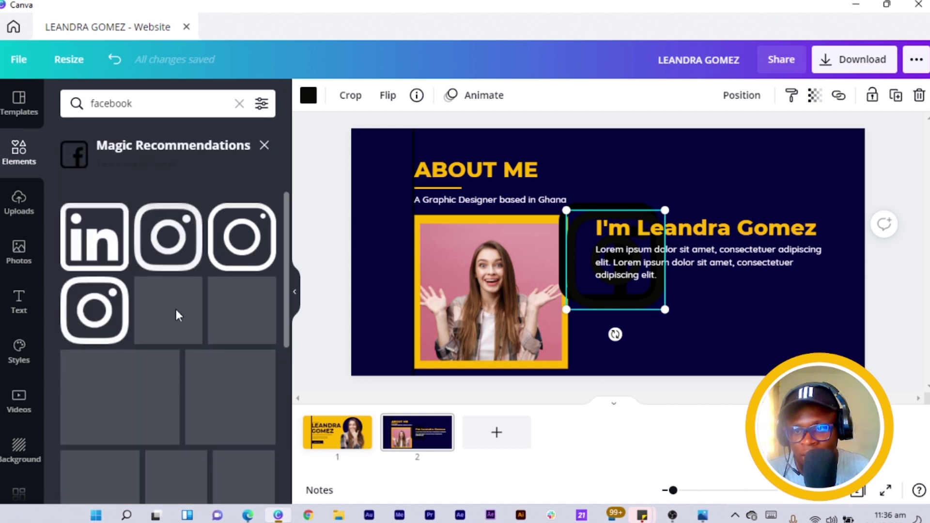
scroll(191, 337, "down", 2)
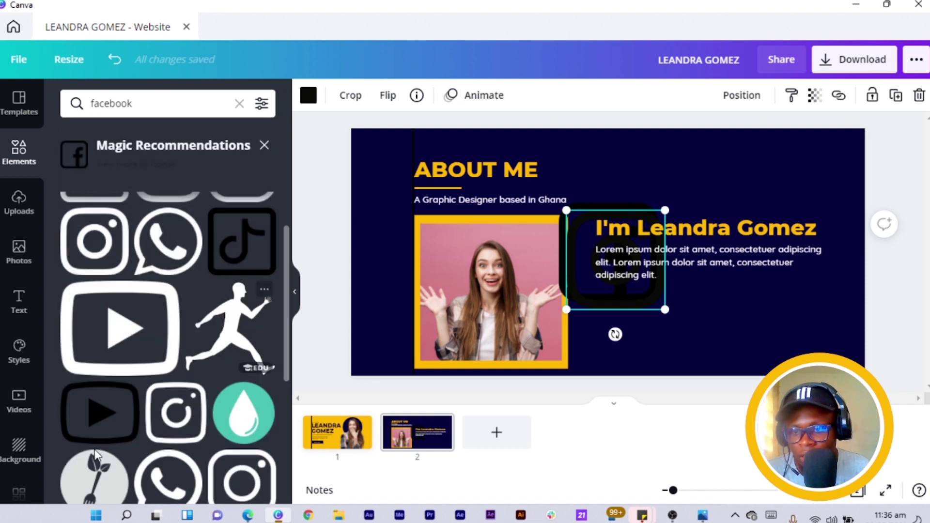
scroll(115, 325, "down", 5)
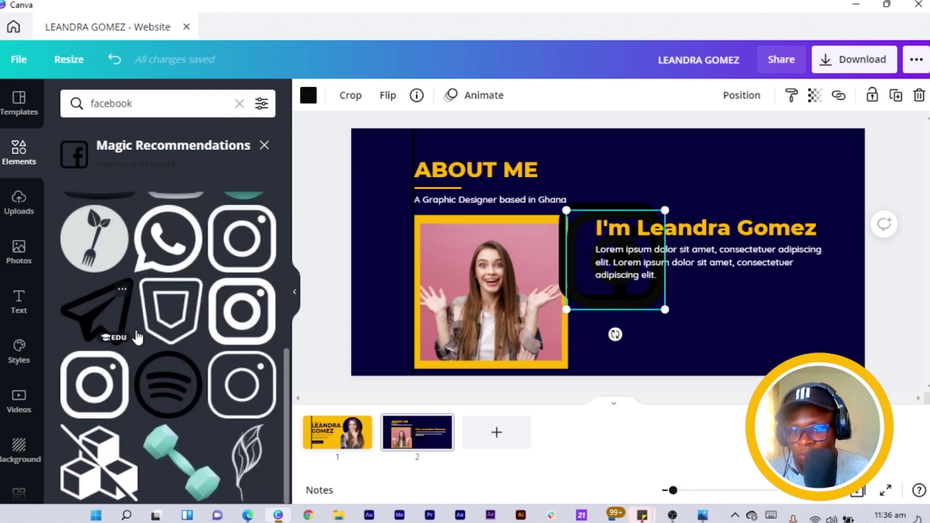
left_click(163, 381)
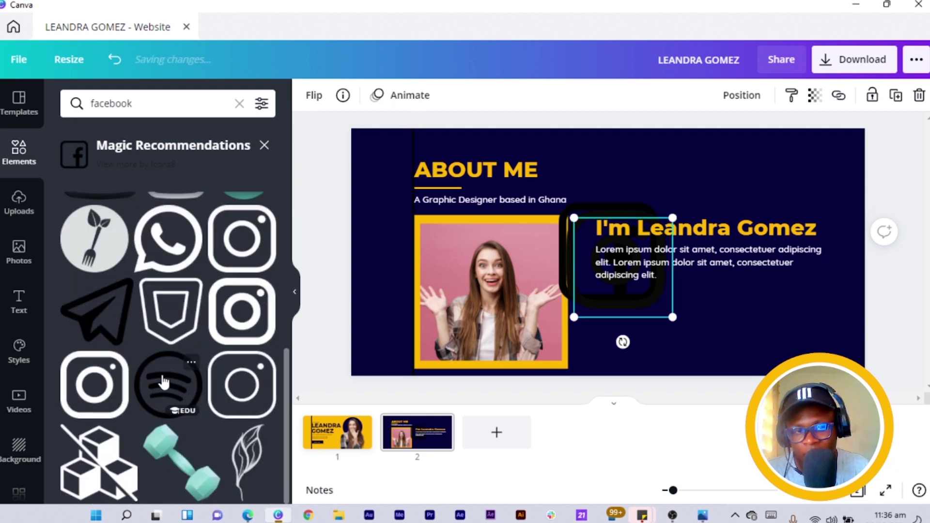
scroll(133, 382, "up", 4)
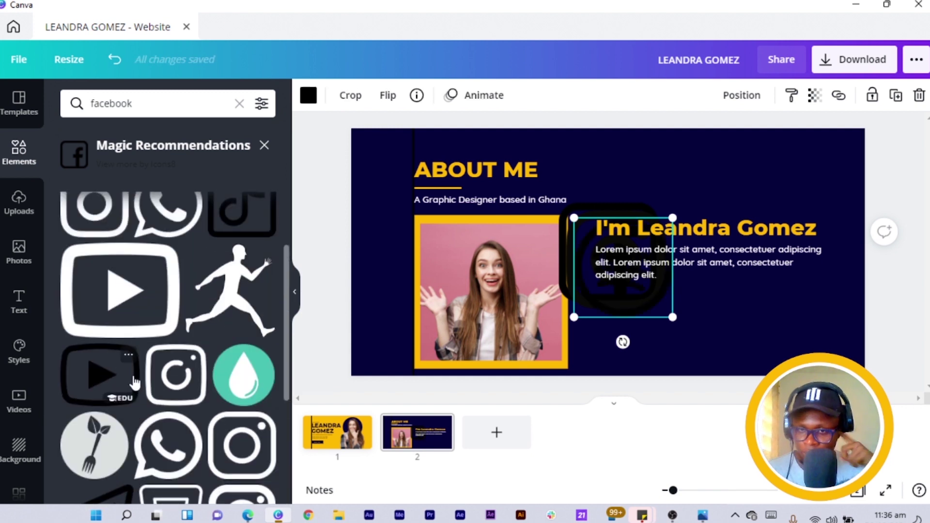
scroll(135, 382, "up", 2)
left_click(234, 320)
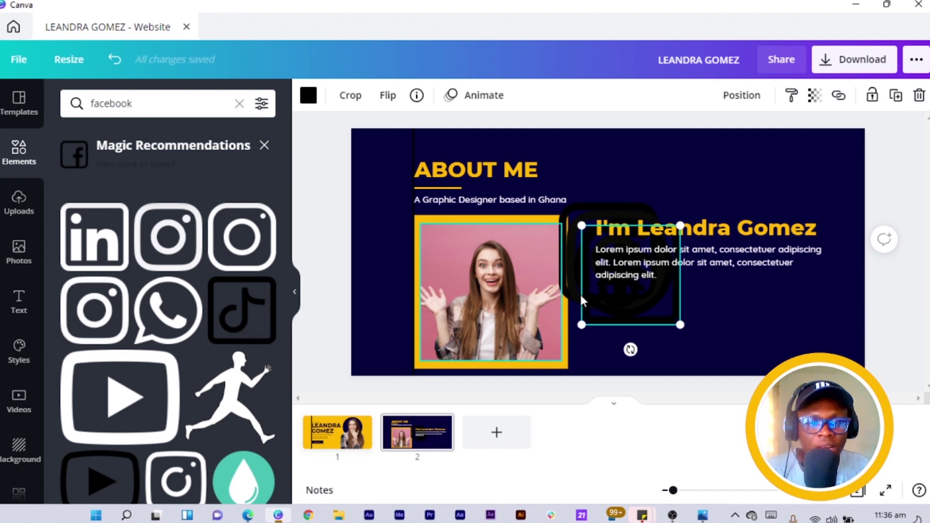
Gather the icons stacked by the heading into one group below the bio.
left_click_drag(645, 309, 789, 343)
left_click(624, 298)
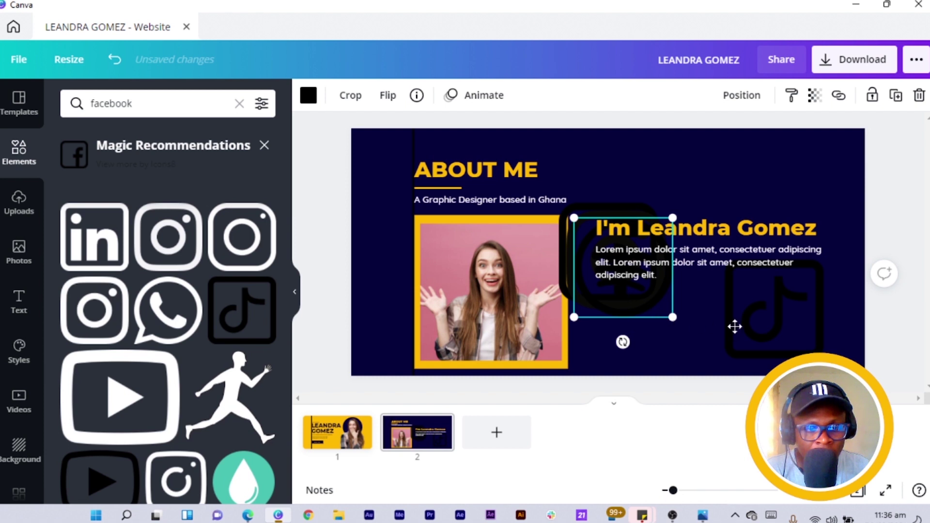
left_click_drag(735, 327, 773, 330)
left_click_drag(621, 304, 773, 338)
left_click(600, 286)
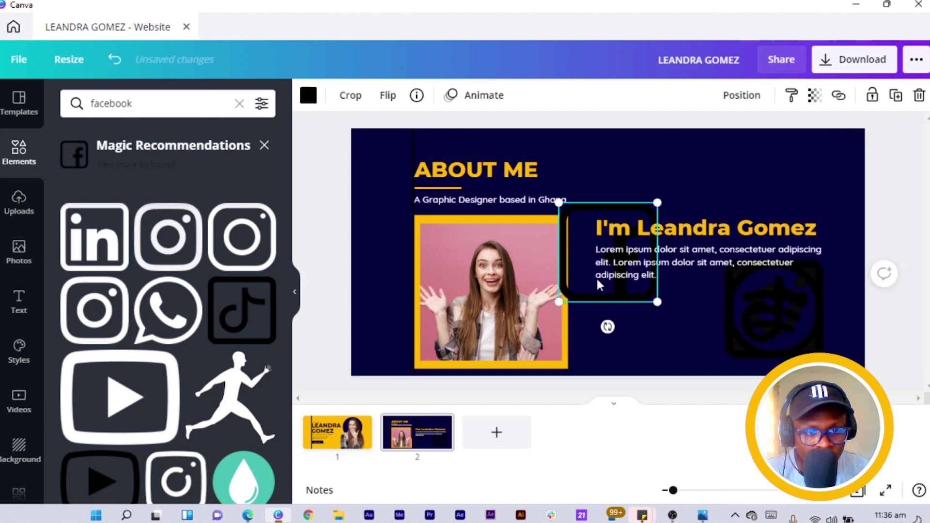
left_click_drag(600, 286, 755, 331)
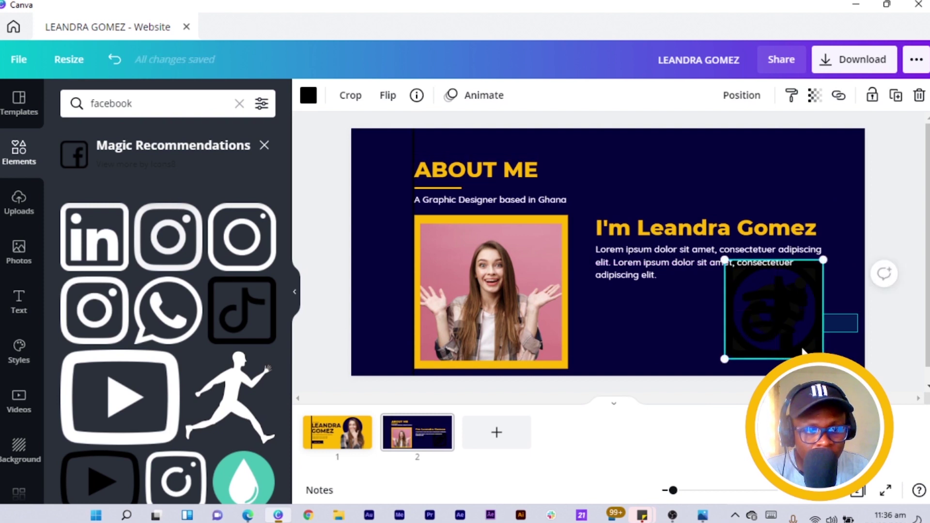
left_click(819, 290, "shift")
left_click_drag(806, 286, 689, 309)
left_click(656, 330)
Duplicate the first icon as a fourth and shrink the row to about 283 wide.
left_click(612, 303)
key("ctrl+d")
left_click(611, 303)
key("ctrl+d")
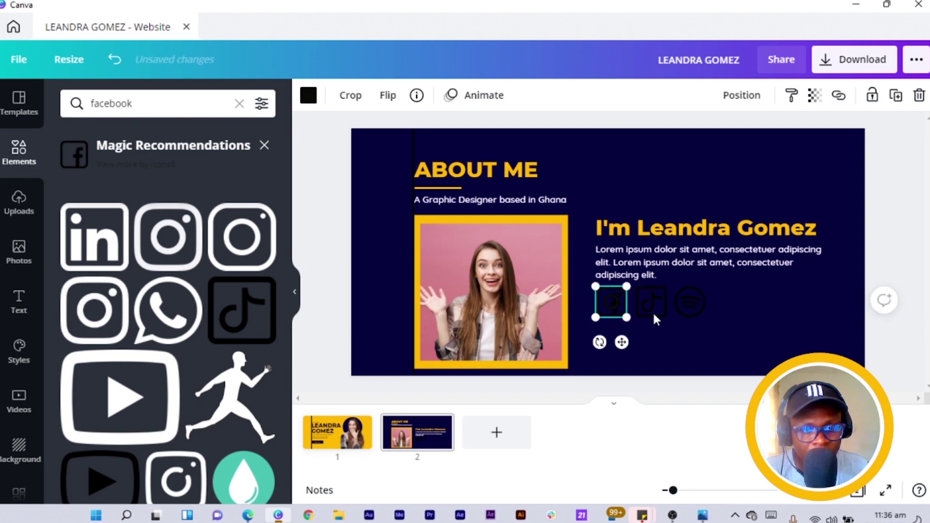
left_click_drag(623, 310, 602, 328)
left_click_drag(734, 317, 692, 332)
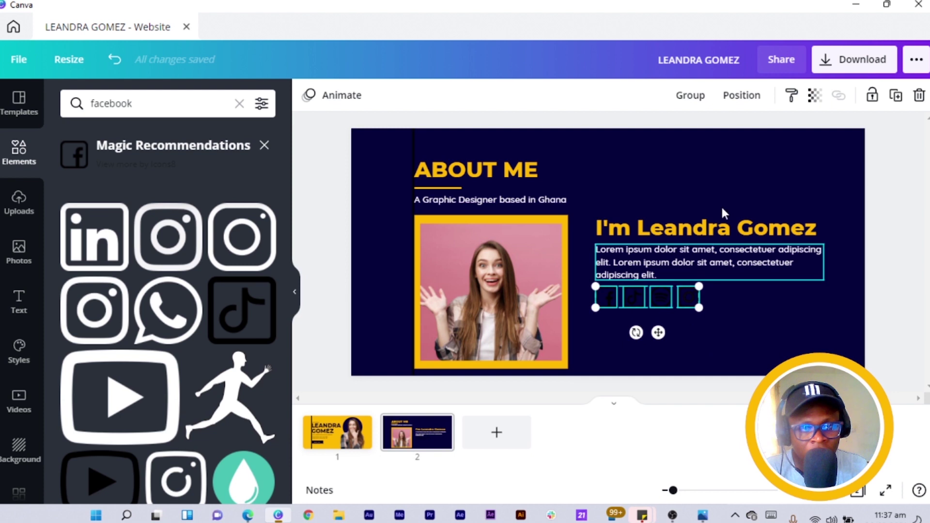
Space the four social icons evenly horizontally, then select the Instagram icon.
left_click(737, 97)
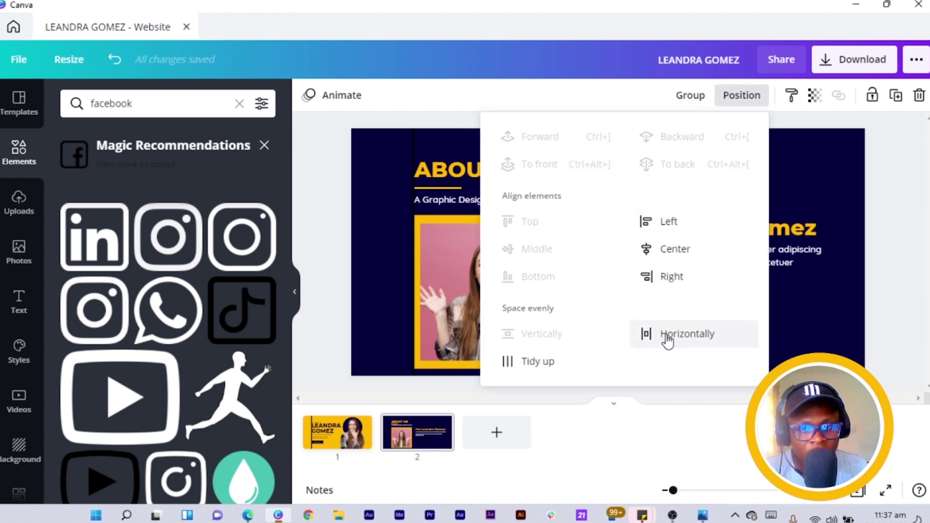
left_click(667, 339)
left_click(802, 321)
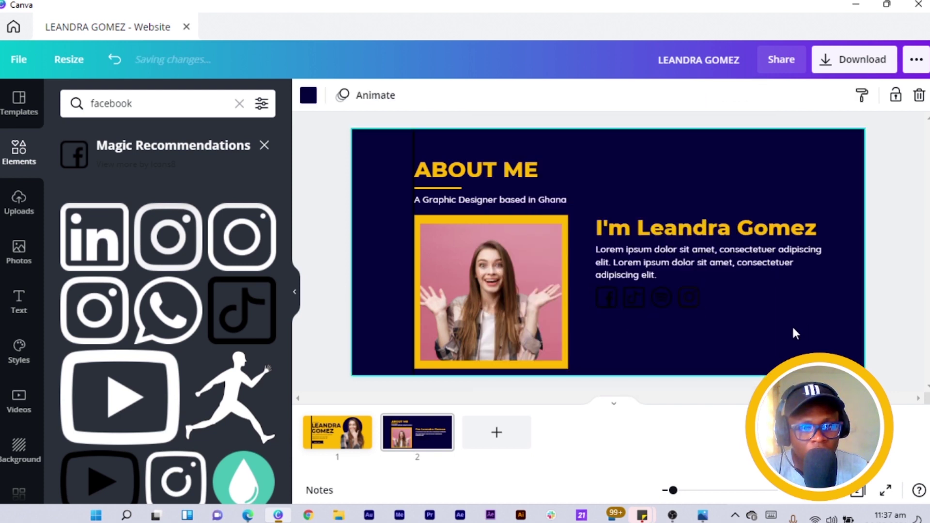
left_click_drag(606, 304, 587, 295)
left_click(724, 343)
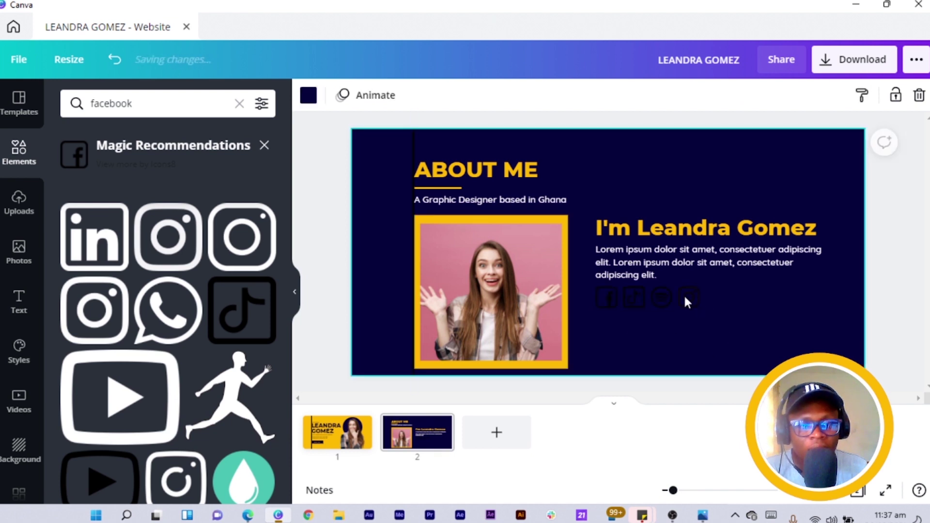
left_click(685, 292)
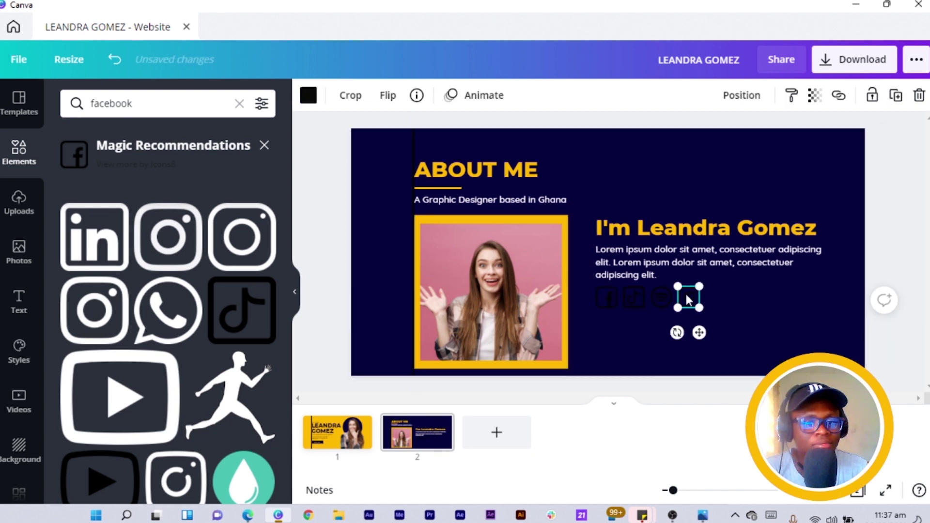
Colour the Instagram, third and Facebook icons yellow.
left_click(309, 96)
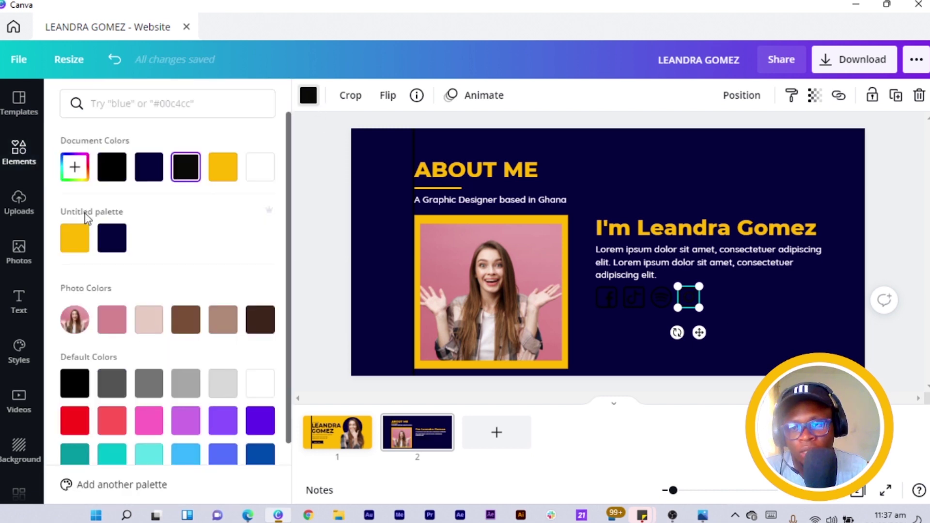
left_click(82, 237)
left_click(661, 296)
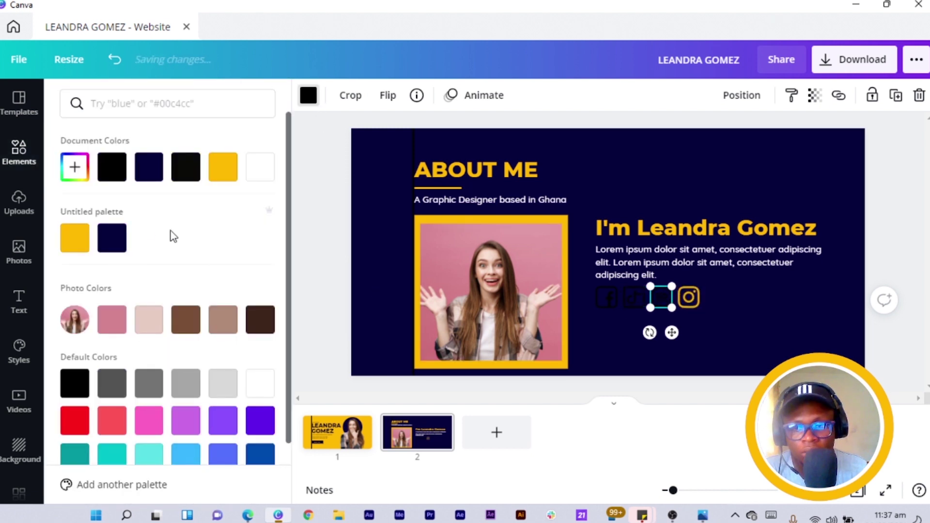
left_click(74, 237)
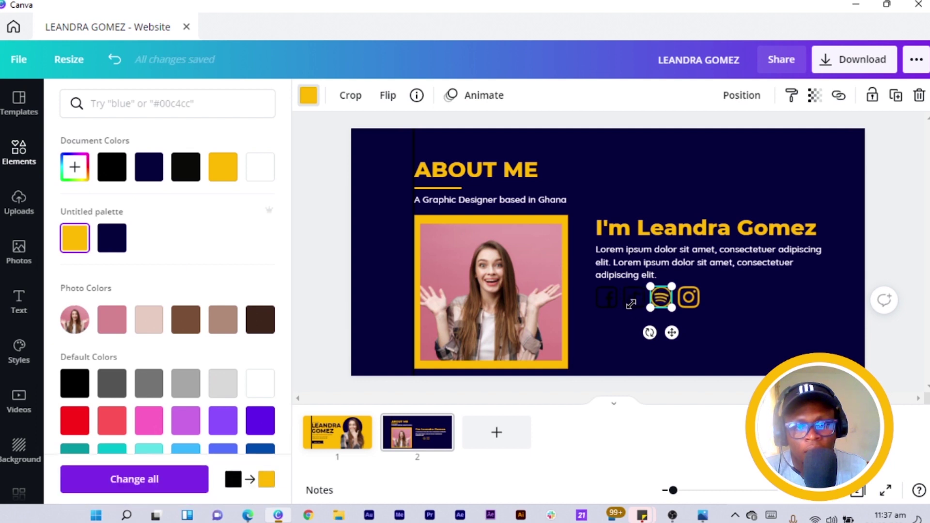
left_click(612, 294)
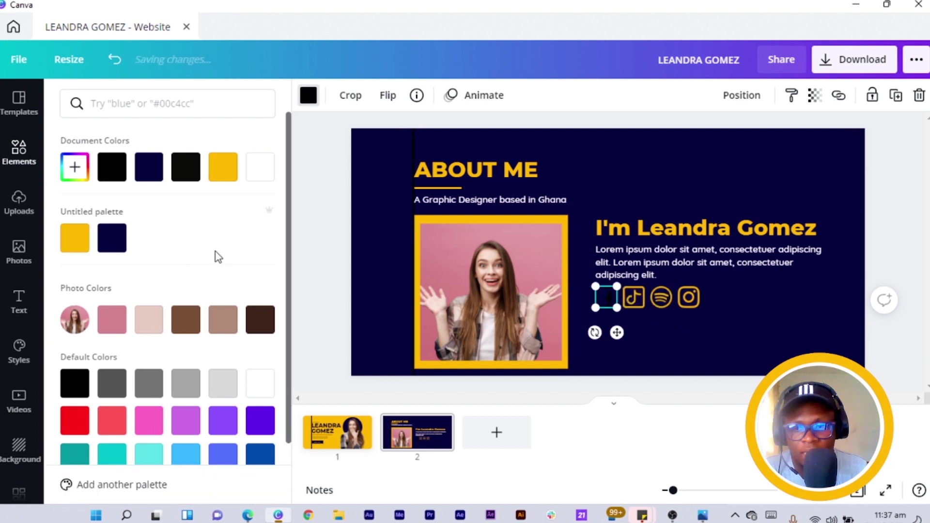
left_click(75, 238)
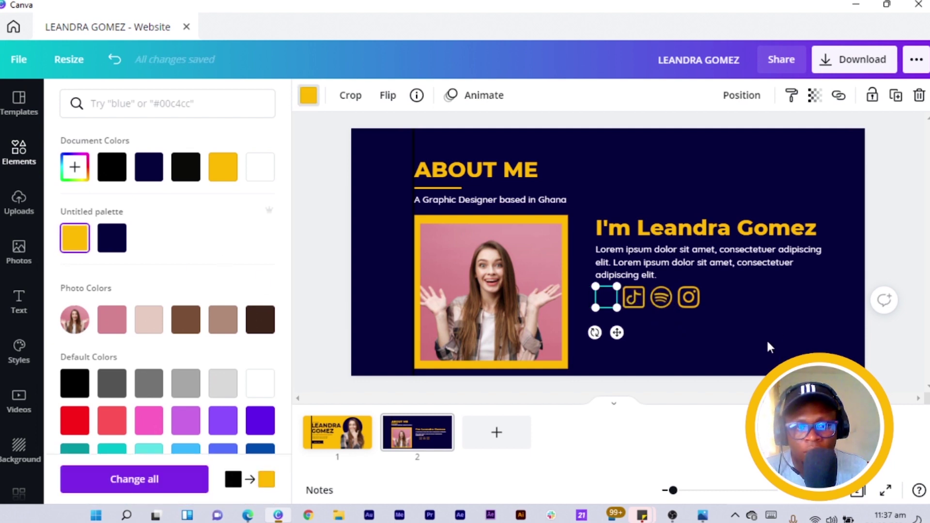
Select all four social icons and shrink the row slightly.
left_click(743, 353)
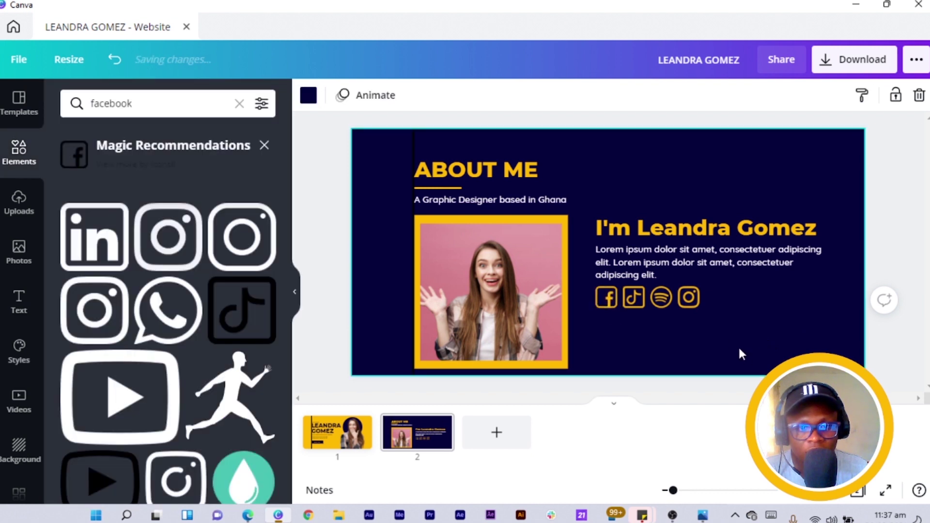
left_click_drag(724, 330, 584, 296)
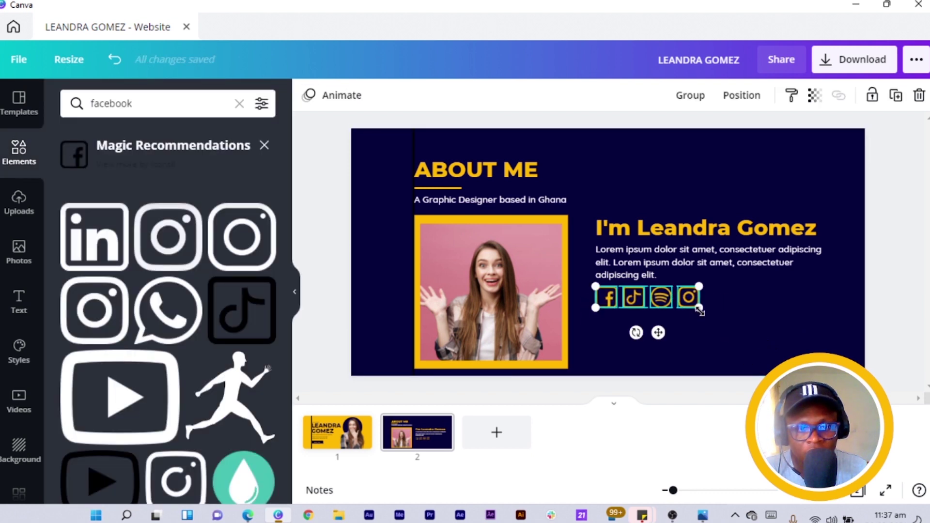
left_click_drag(698, 309, 673, 309)
Copy the Email Me button from page 1 and place it below the social icons.
left_click(754, 344)
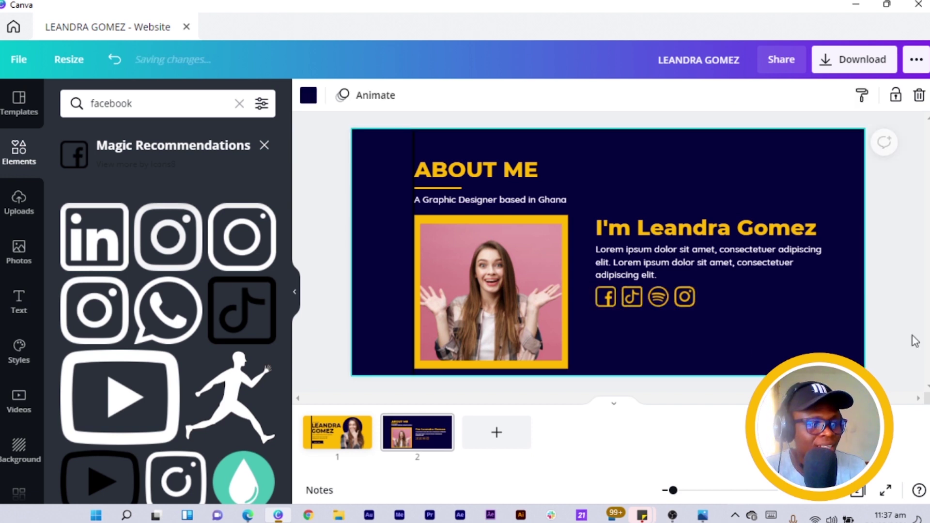
left_click(331, 439)
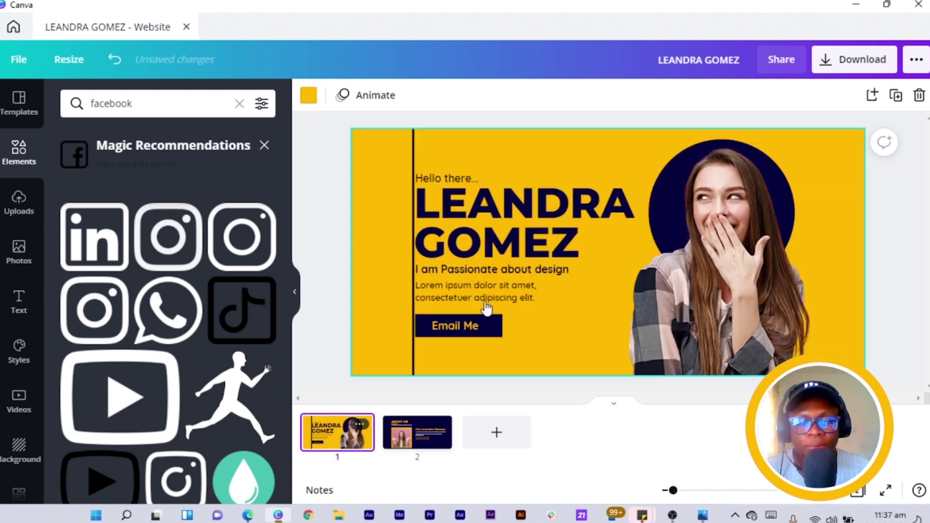
left_click(445, 321)
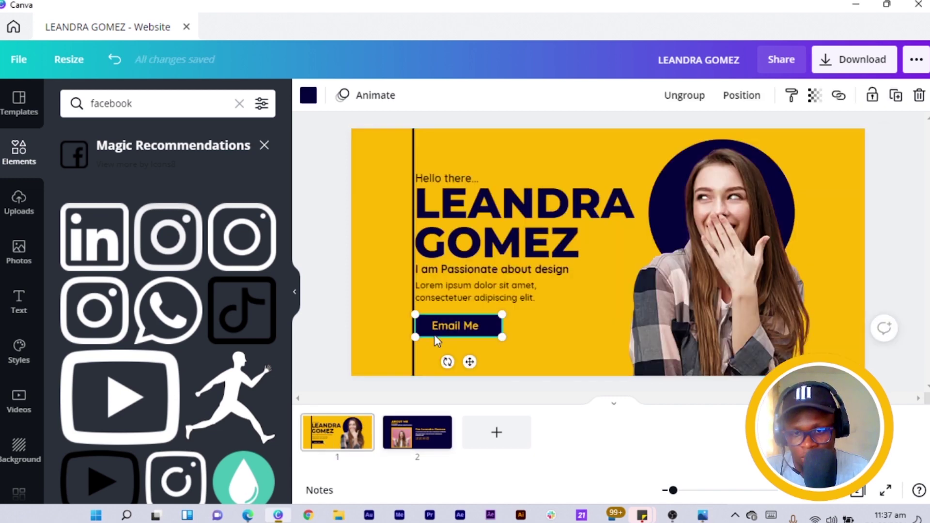
left_click(417, 439)
key("ctrl+v")
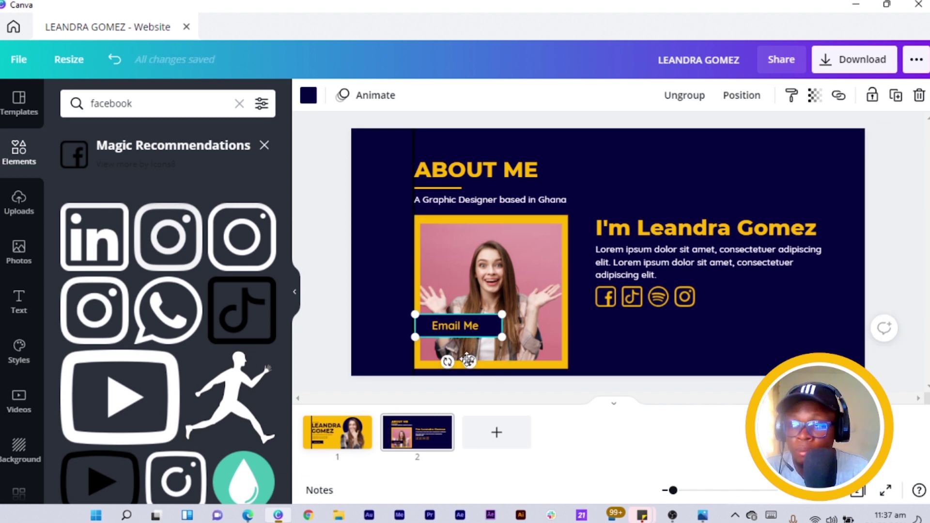
left_click_drag(654, 341, 645, 362)
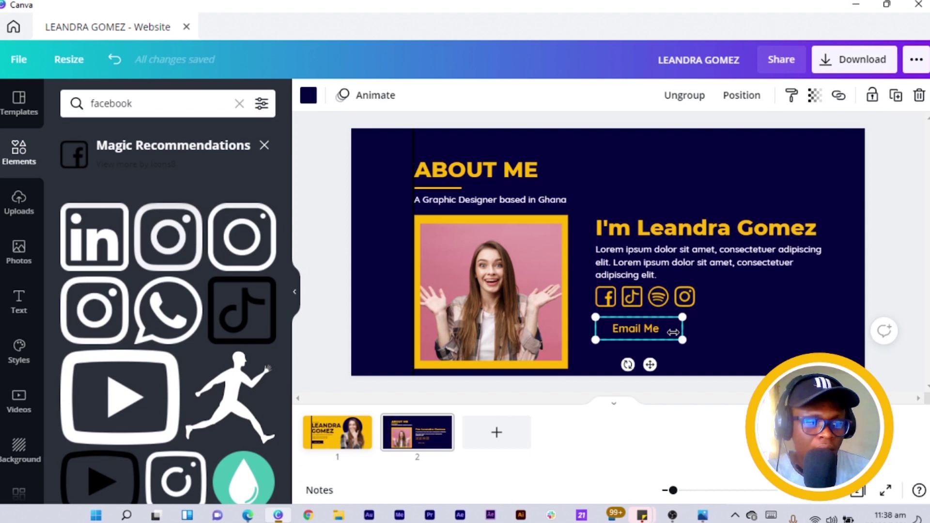
left_click(688, 334)
left_click(670, 325)
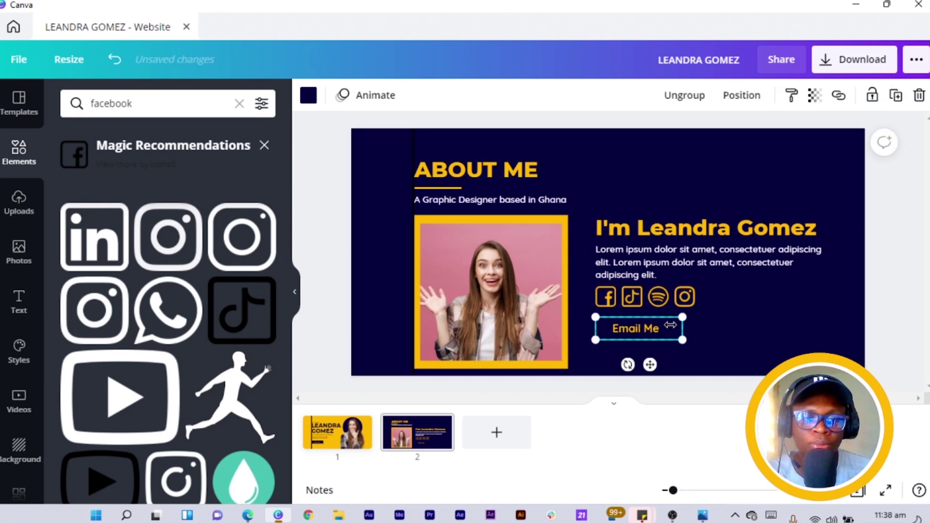
Fill the Email Me button yellow and make its text navy.
left_click(308, 96)
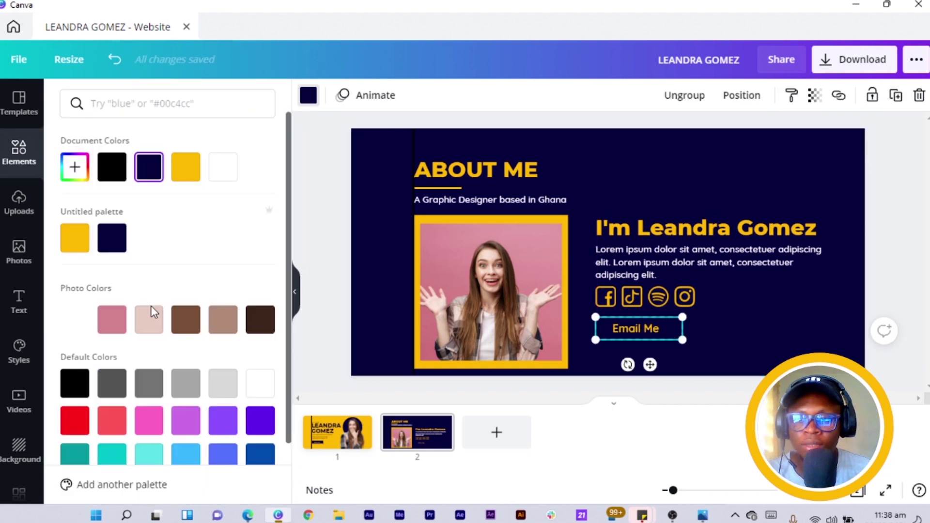
left_click(75, 238)
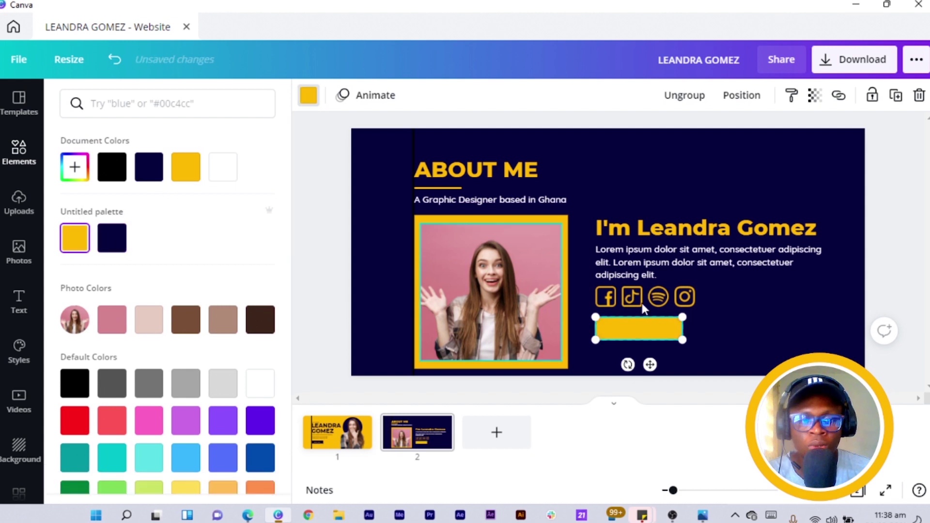
left_click(635, 331)
left_click(517, 97)
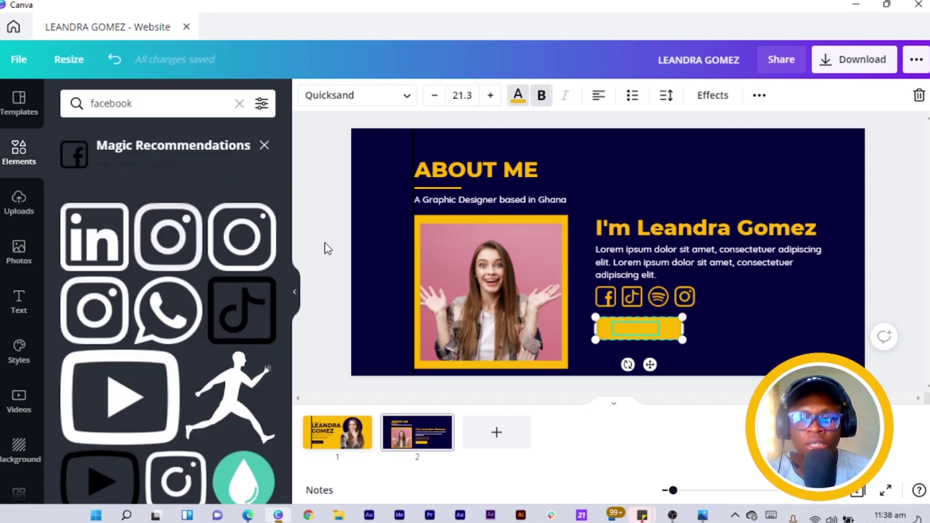
left_click(149, 167)
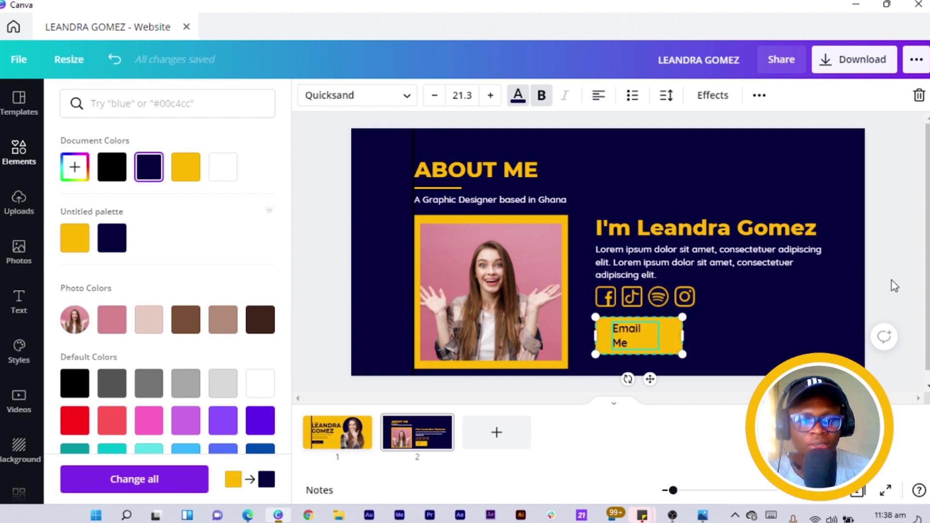
left_click(670, 336)
Make the Email Me text bold at size 20.3 so it fits one line.
left_click(610, 330)
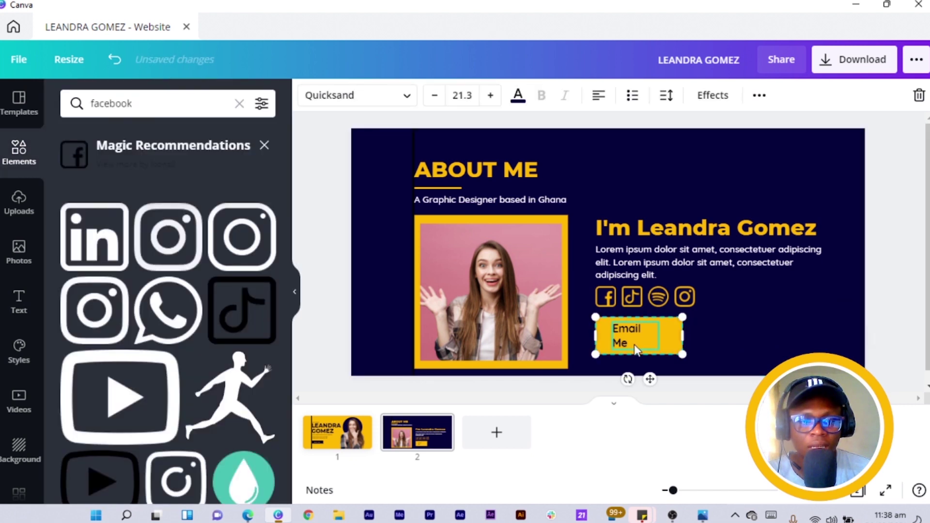
key("ctrl+b")
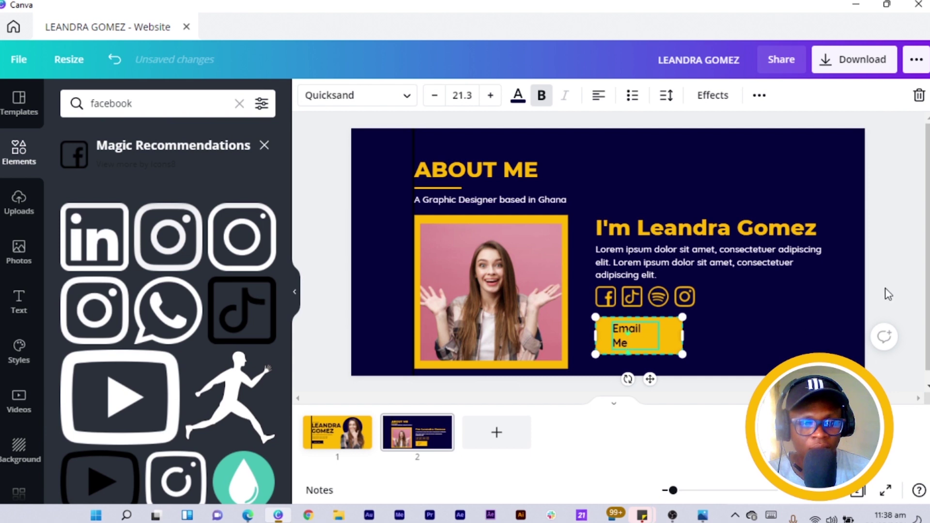
left_click(633, 359)
left_click(641, 332)
left_click(638, 332)
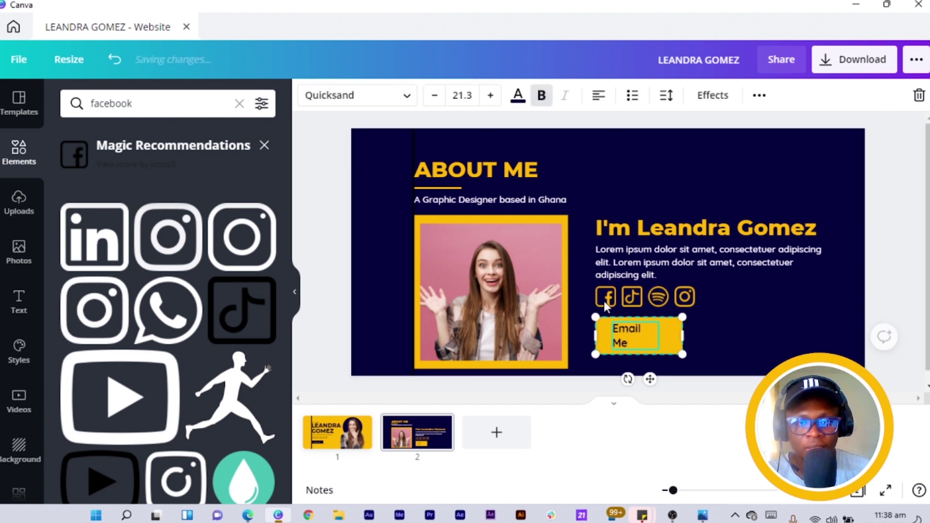
left_click(435, 95)
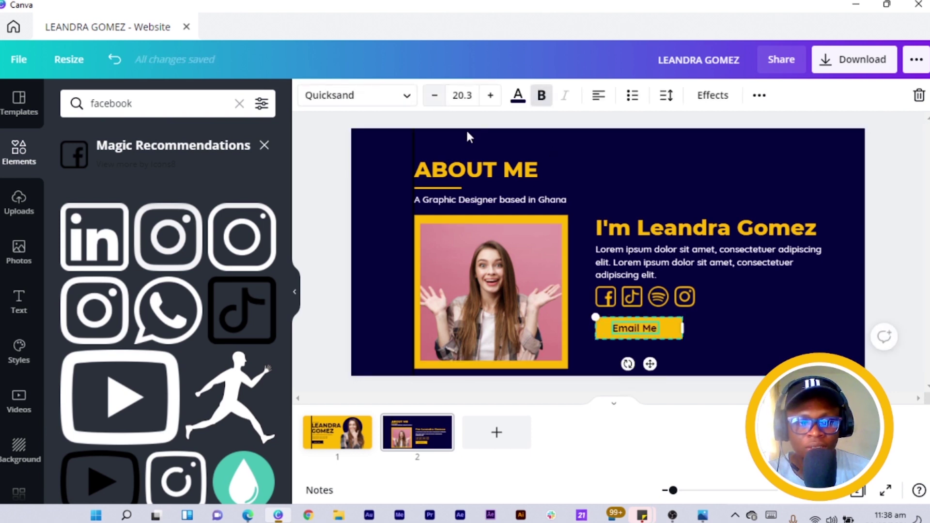